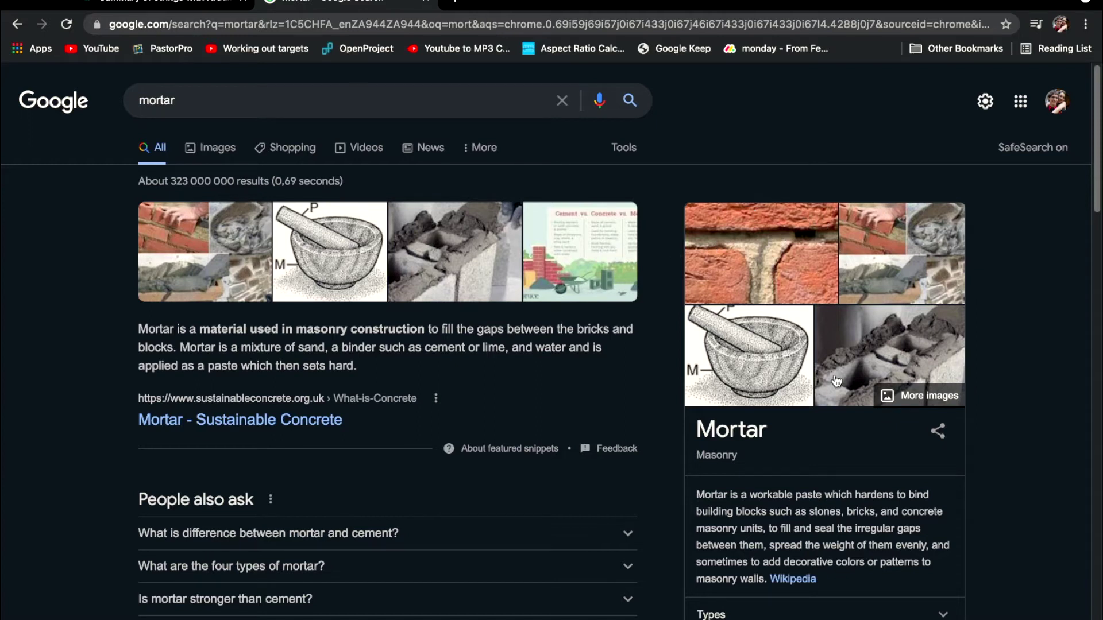
scroll(307, 436, "down", 1)
scroll(307, 435, "down", 4)
scroll(306, 431, "down", 2)
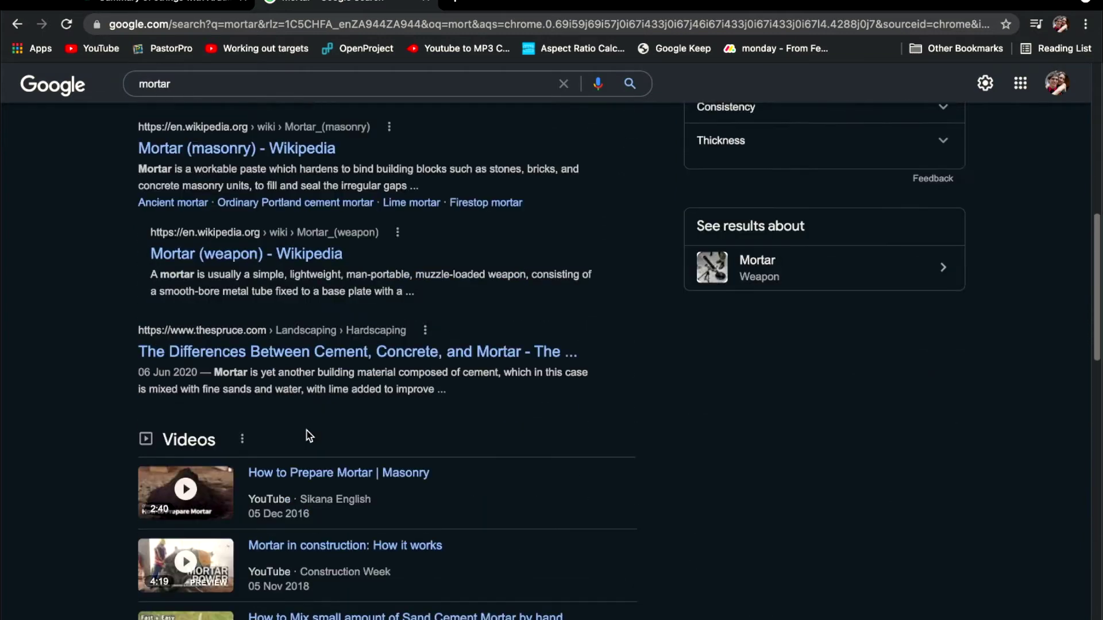
scroll(306, 432, "down", 2)
scroll(222, 192, "up", 8)
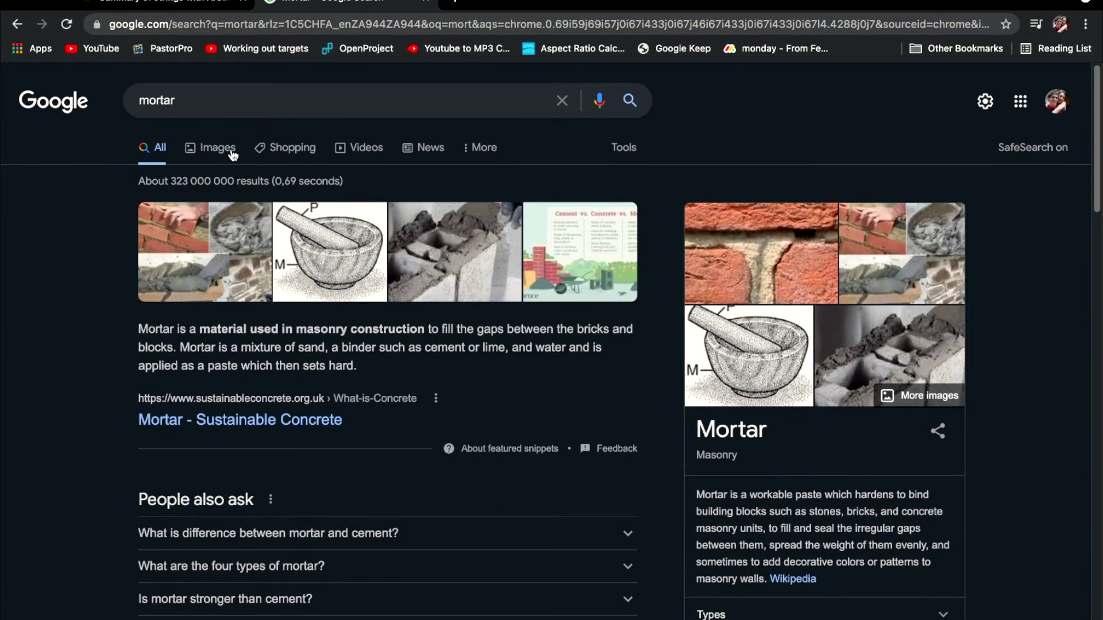
Switch the Google results for 'mortar' to the Images view.
left_click(232, 155)
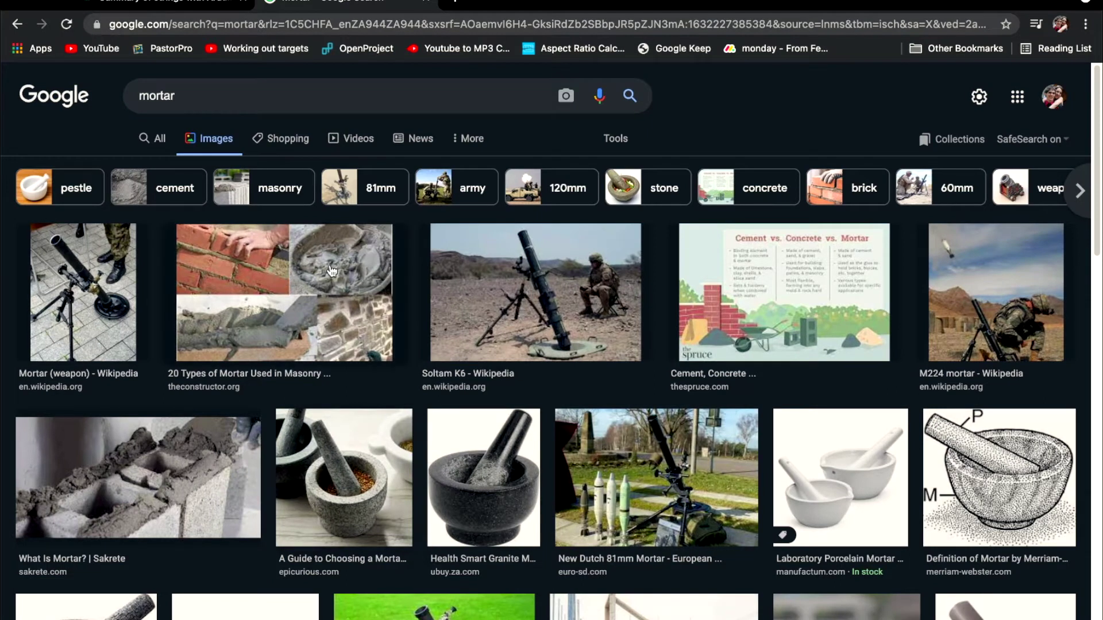
scroll(349, 379, "down", 2)
scroll(360, 425, "down", 2)
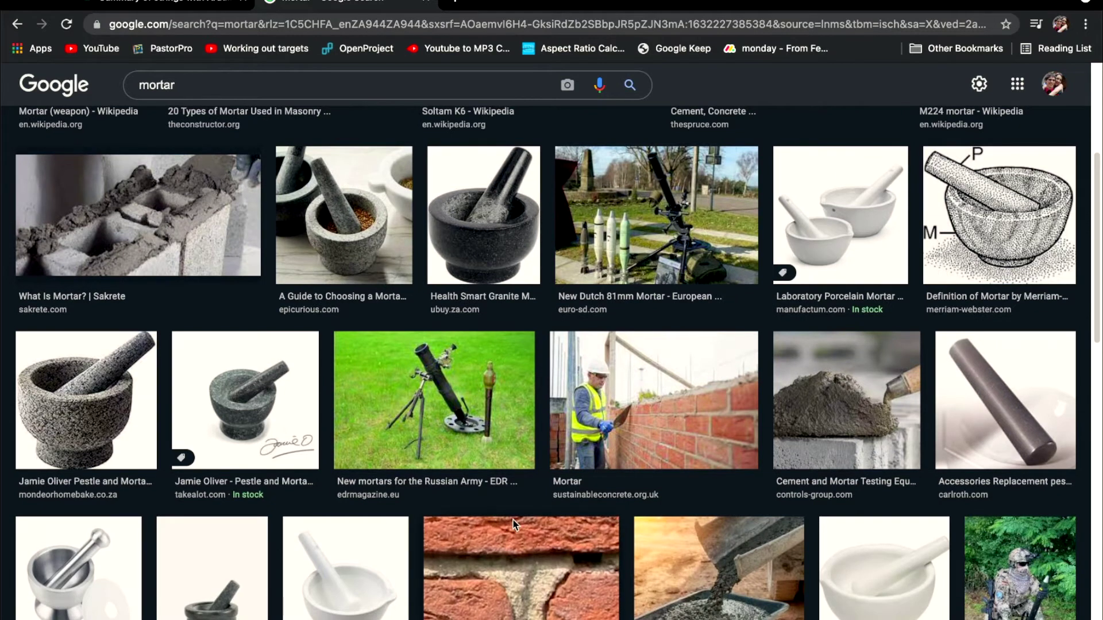
scroll(515, 526, "down", 3)
scroll(514, 526, "down", 2)
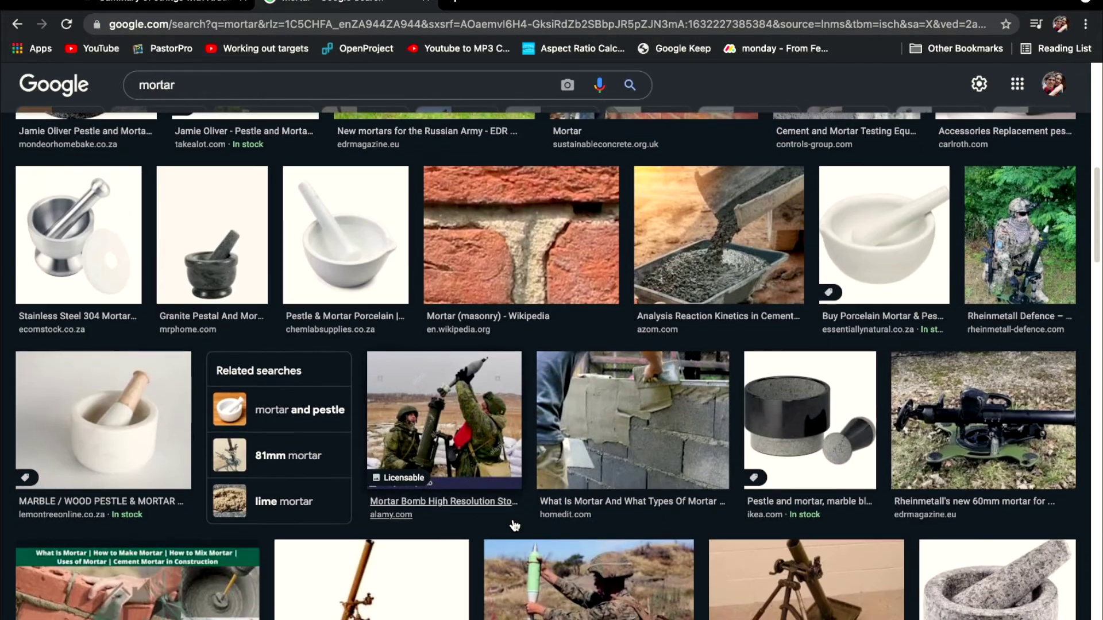
scroll(514, 526, "up", 2)
scroll(420, 306, "up", 8)
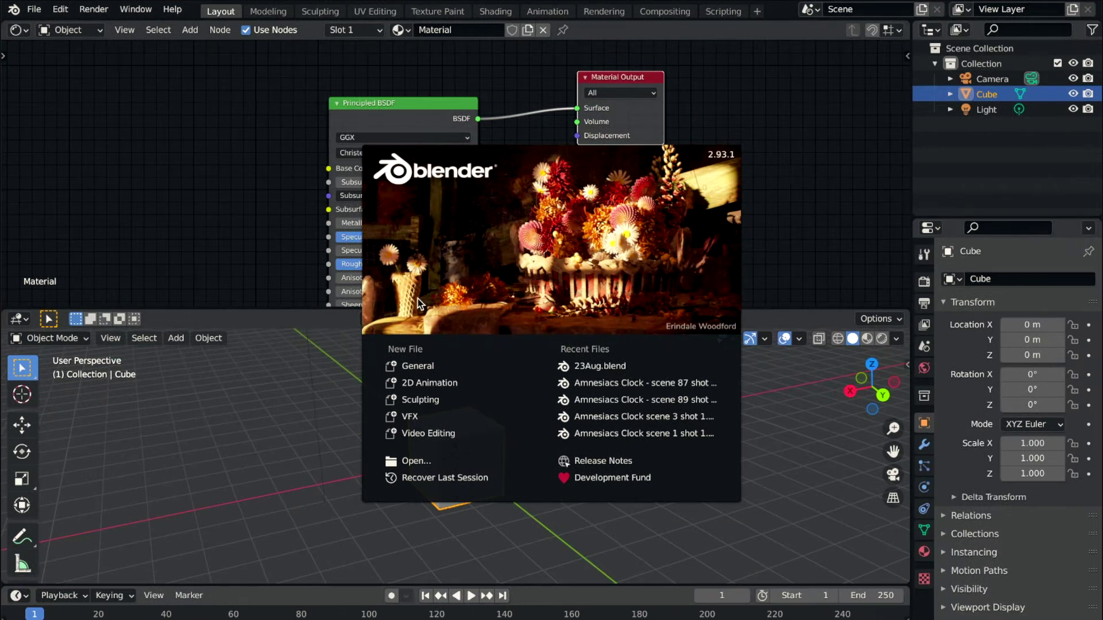
Dismiss the splash, delete the default cube, and add a plane at the origin.
left_click(301, 488)
key("Delete")
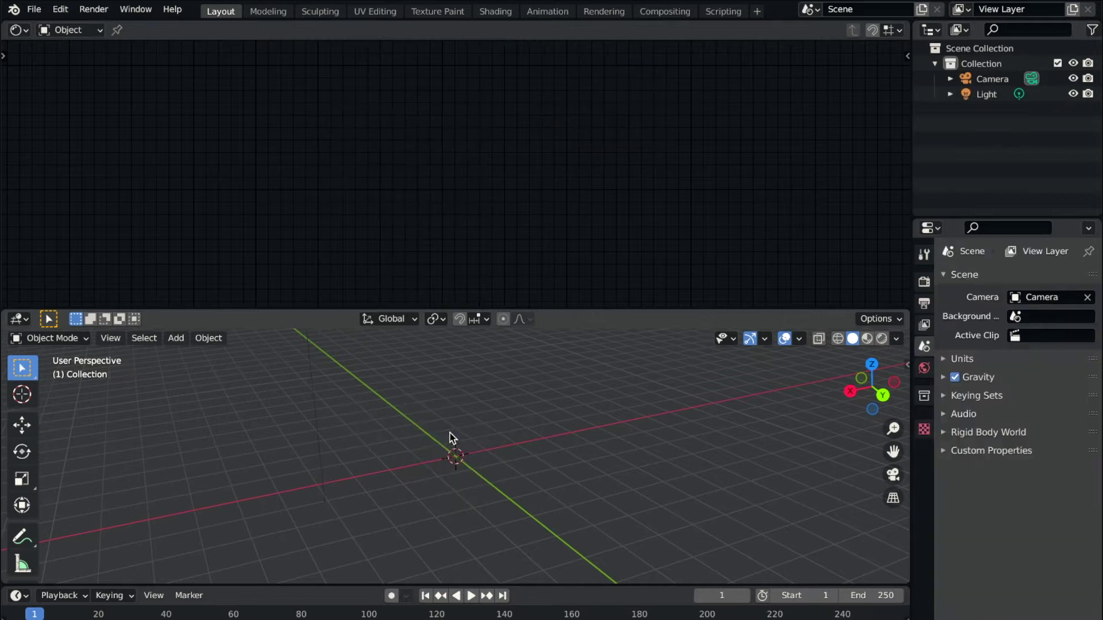
key("shift+a")
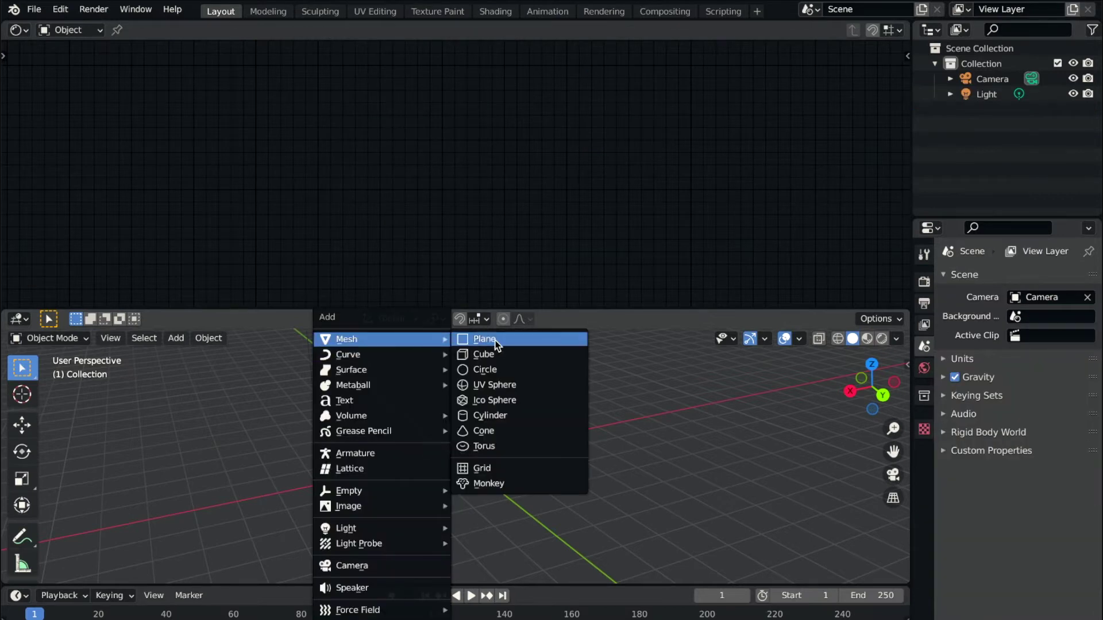
left_click(499, 343)
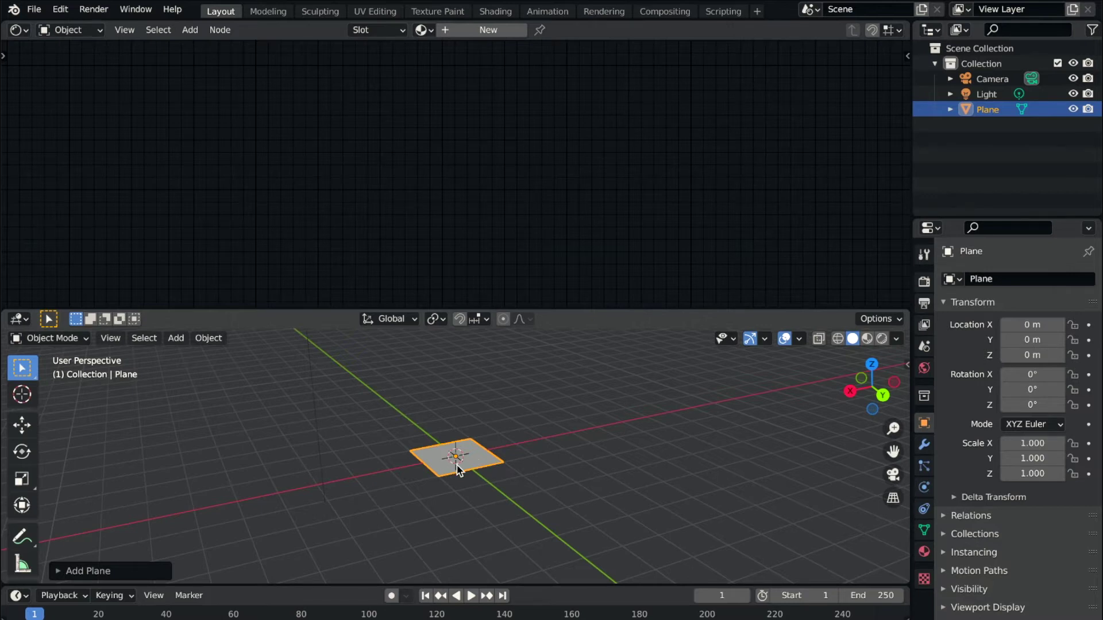
key("Delete")
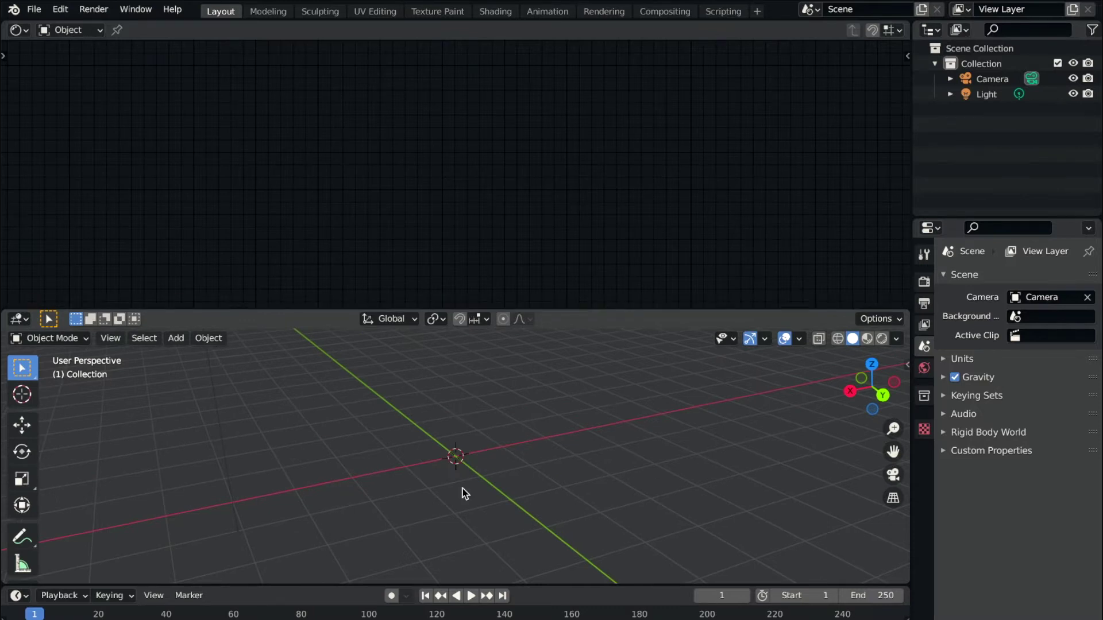
key("shift+a")
mouse_move(384, 339)
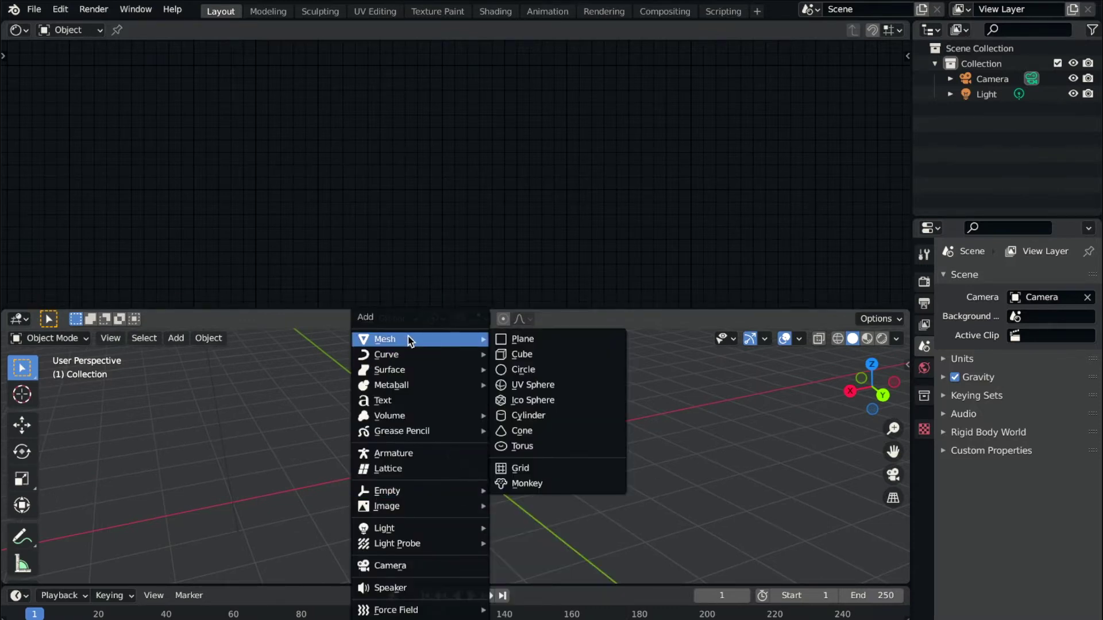
left_click(557, 338)
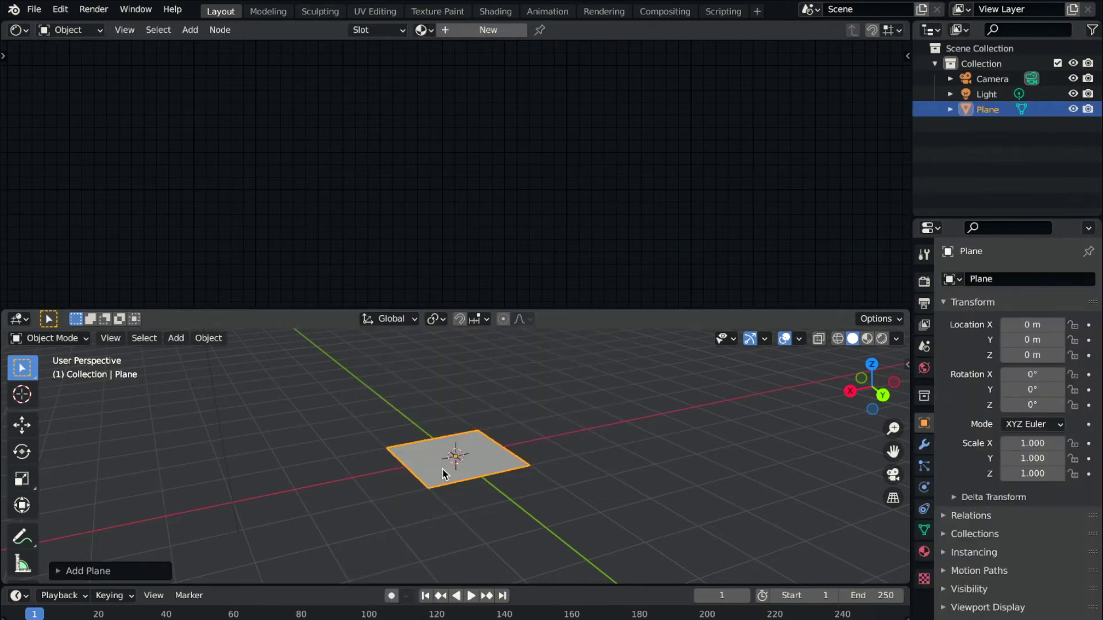
middle_click_drag(442, 473, 442, 473)
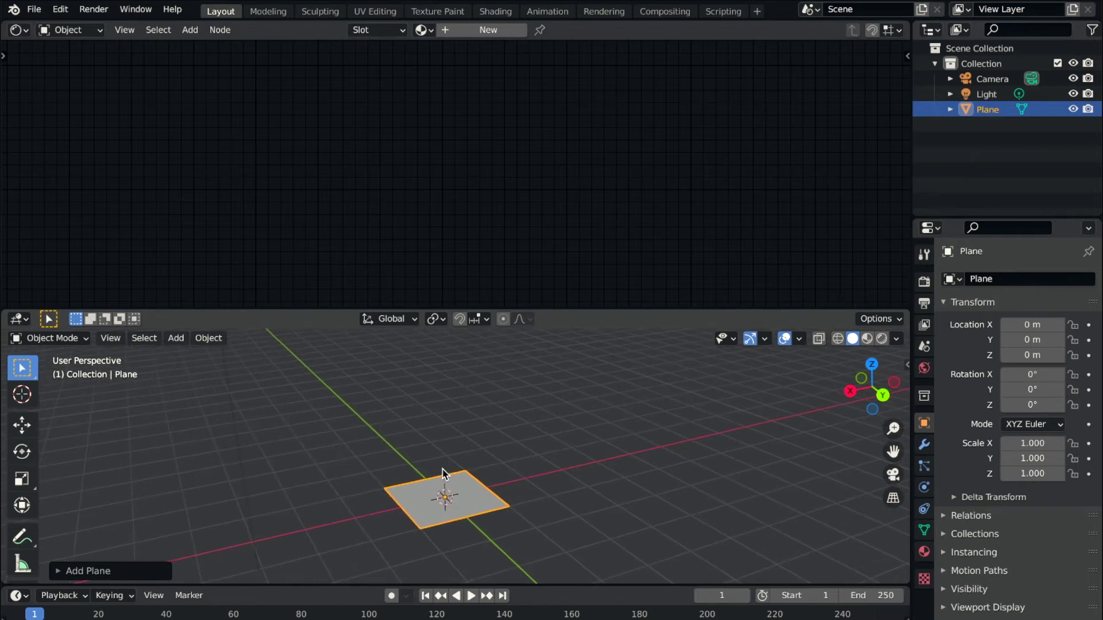
key("shift+a")
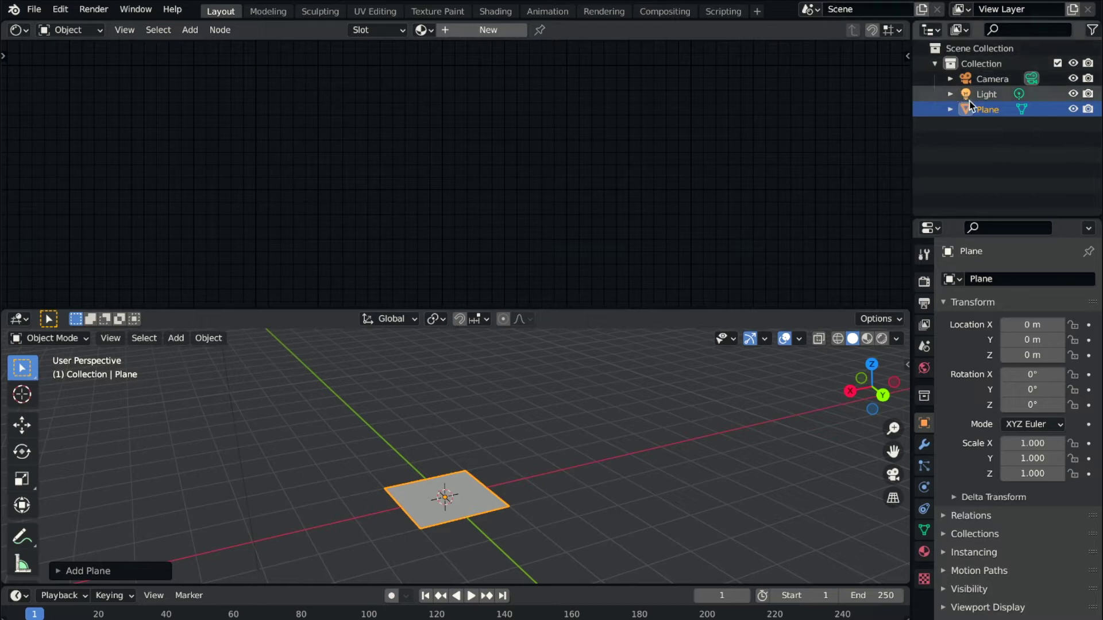
Make the light a square Area light with 300 W power and 1 m size.
left_click(986, 94)
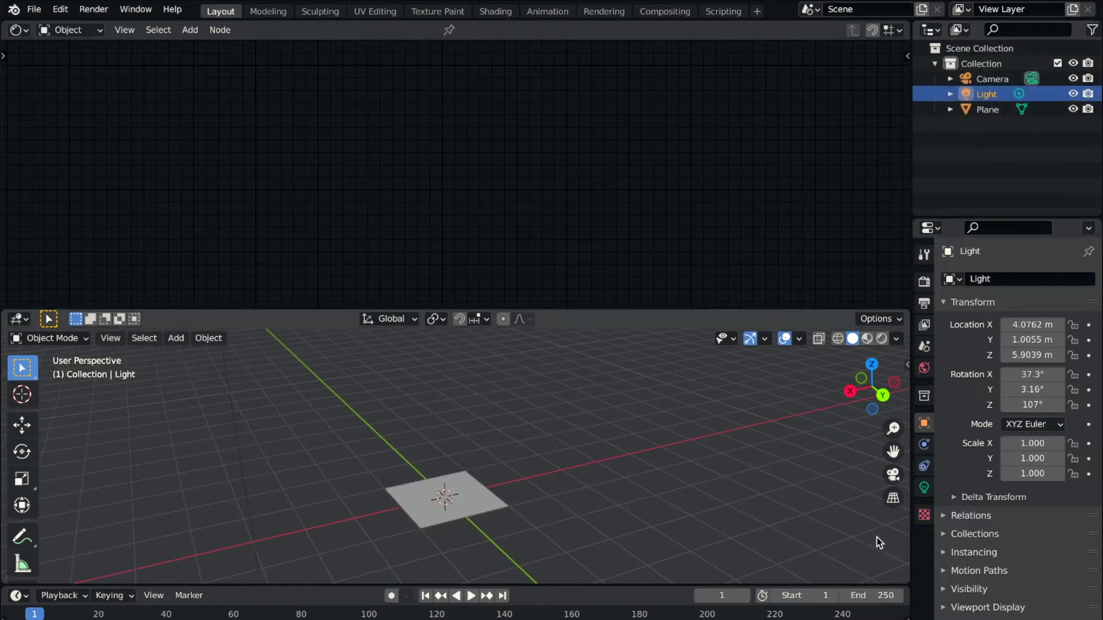
left_click(923, 488)
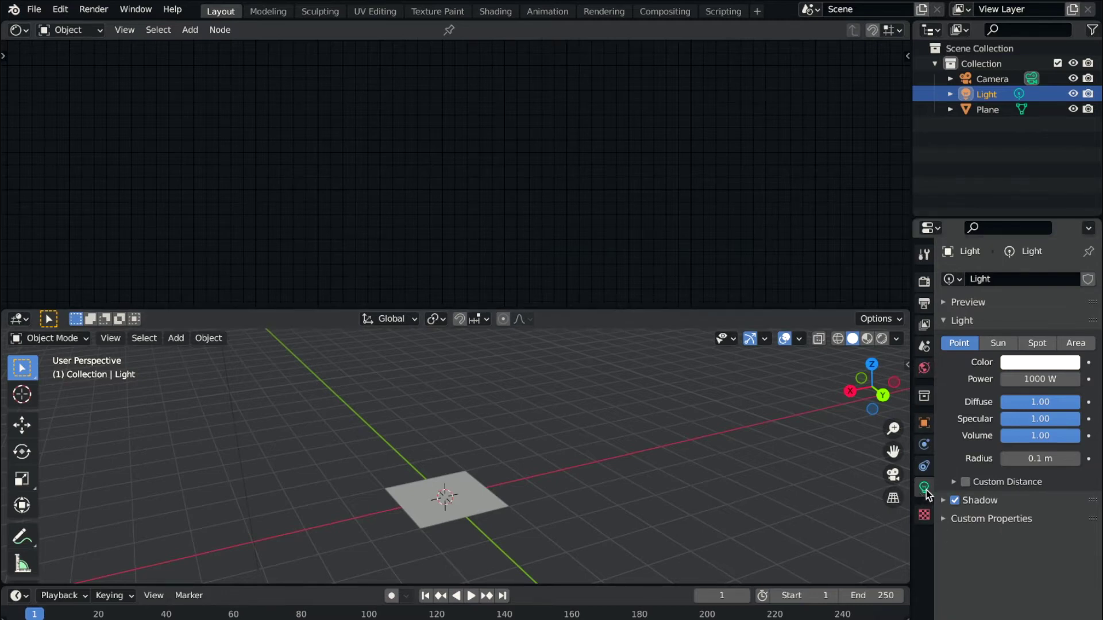
left_click(1076, 344)
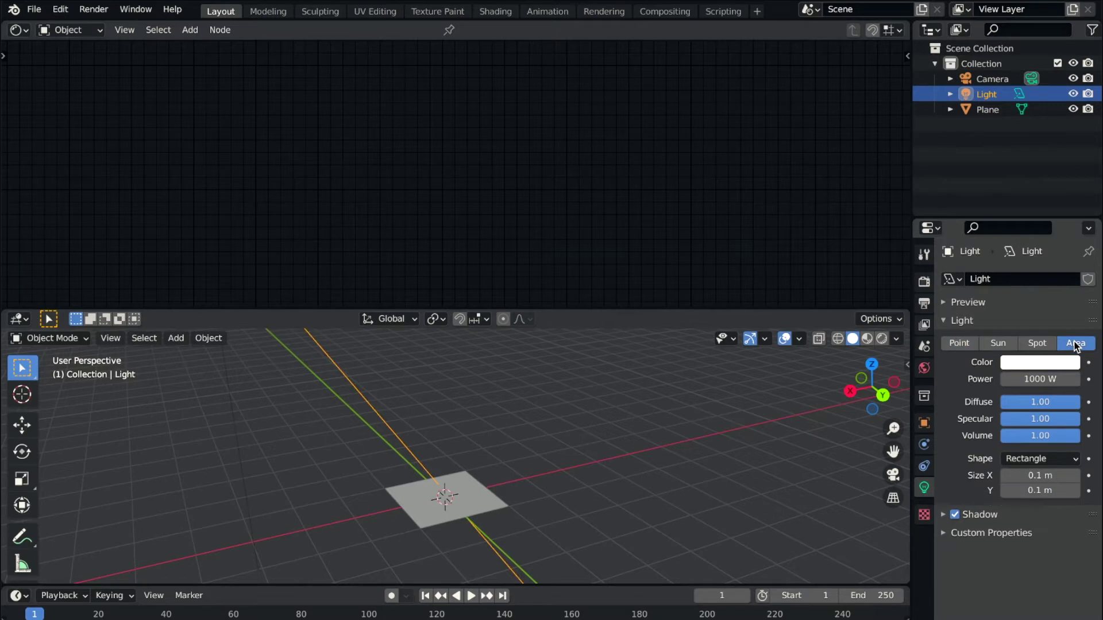
left_click(1035, 379)
type("300")
key("Return")
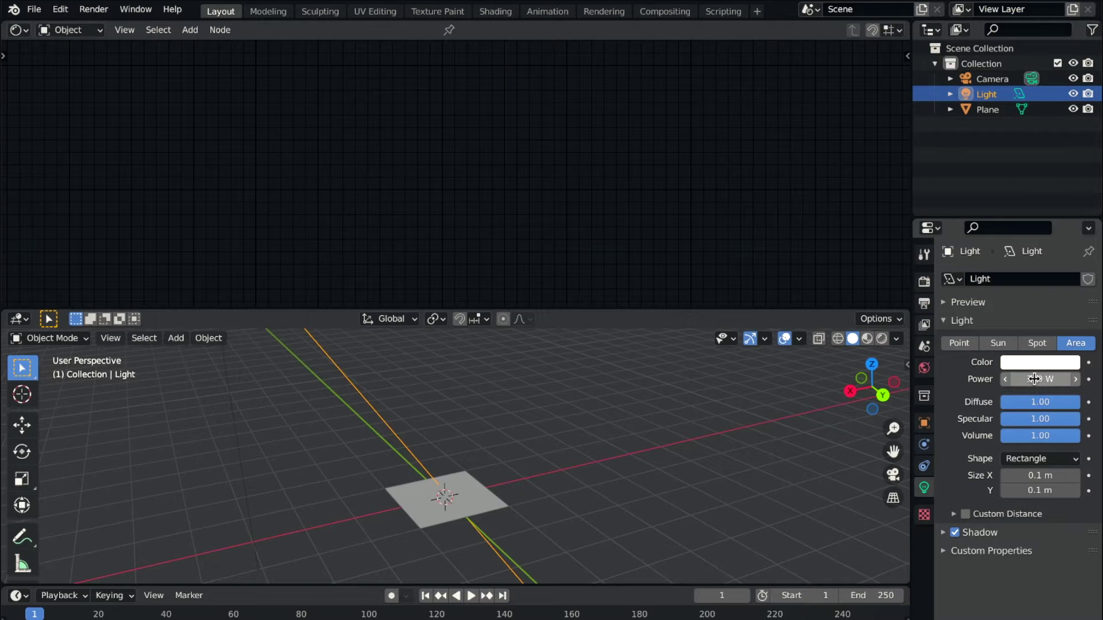
left_click(1036, 460)
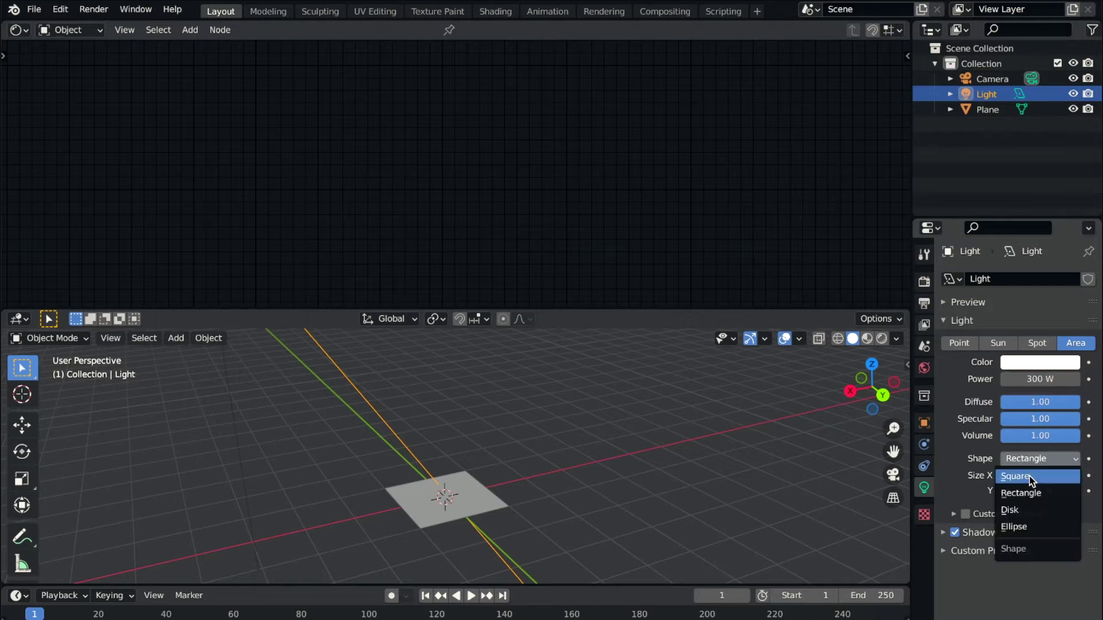
left_click(1030, 477)
left_click(1037, 477)
type("1")
key("Return")
scroll(468, 463, "down", 3)
scroll(456, 462, "down", 2)
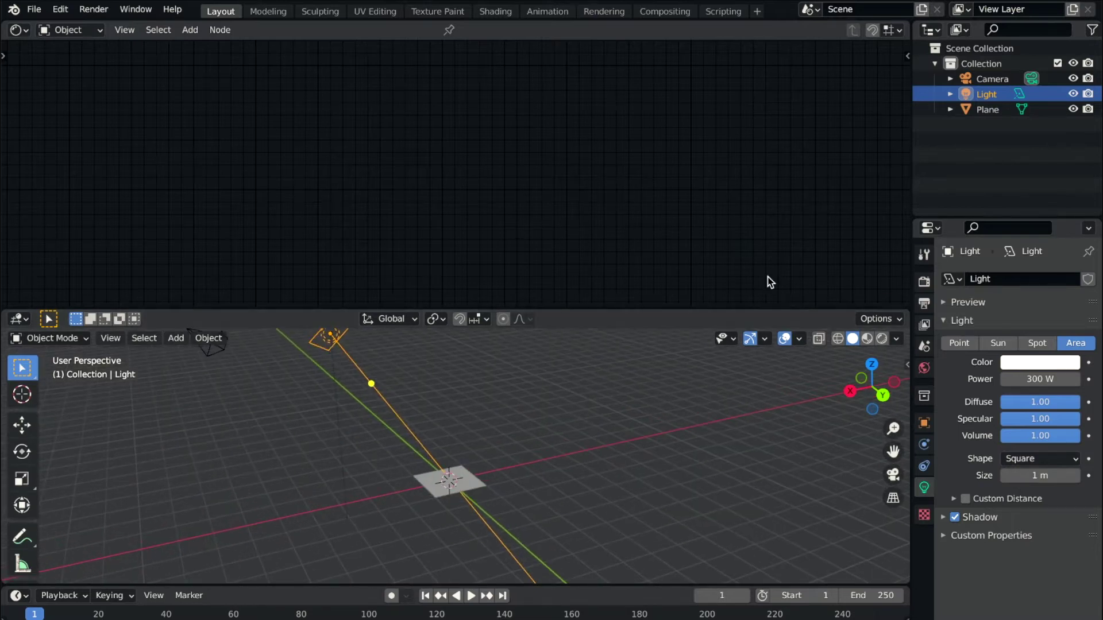
Set the light's X and Y location to 0 m.
left_click(923, 423)
double_click(1040, 325)
type("0")
key("Return")
double_click(1033, 340)
type("0")
key("Return")
Reset the light's location to default, zero its X/Y/Z rotation, and view from the back.
right_click(1024, 358)
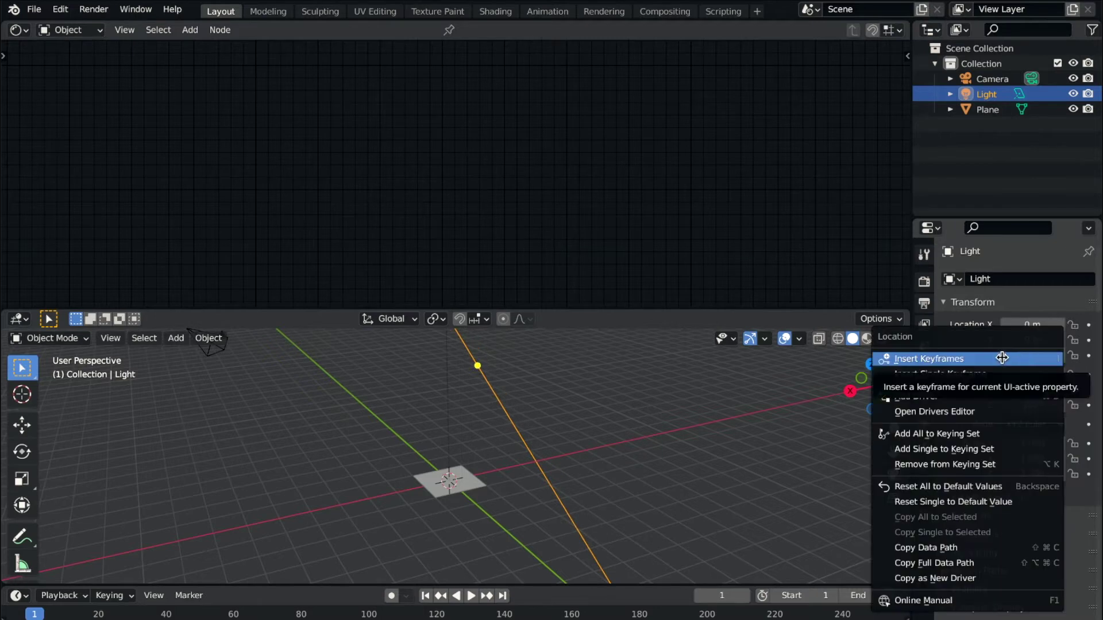
left_click(973, 487)
double_click(1033, 374)
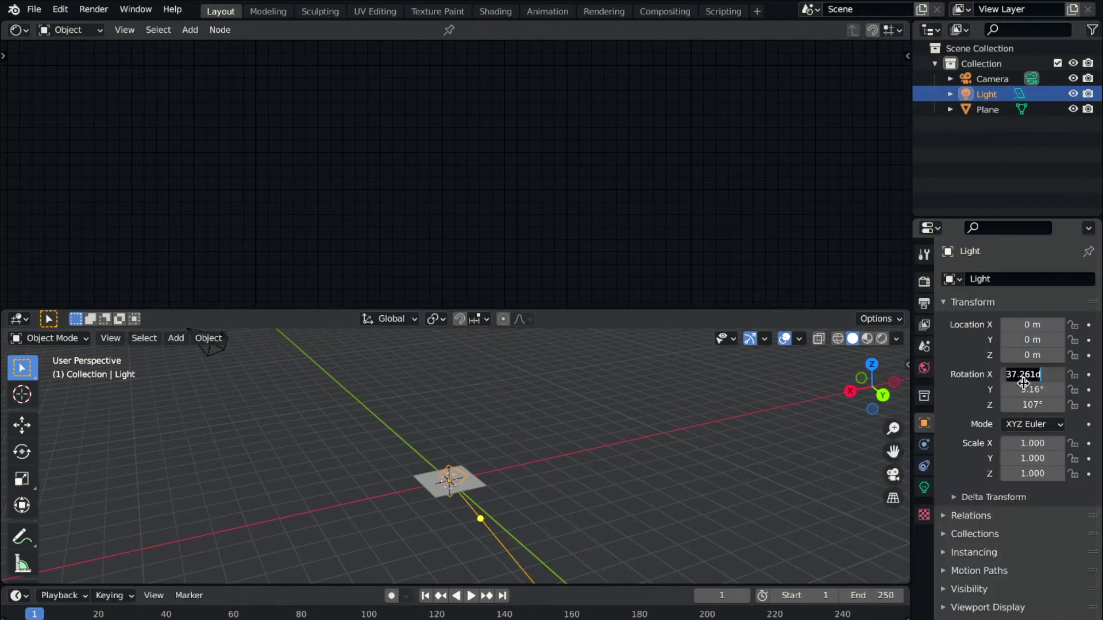
left_click(956, 394)
left_click_drag(1022, 405, 1024, 376)
left_click(978, 387)
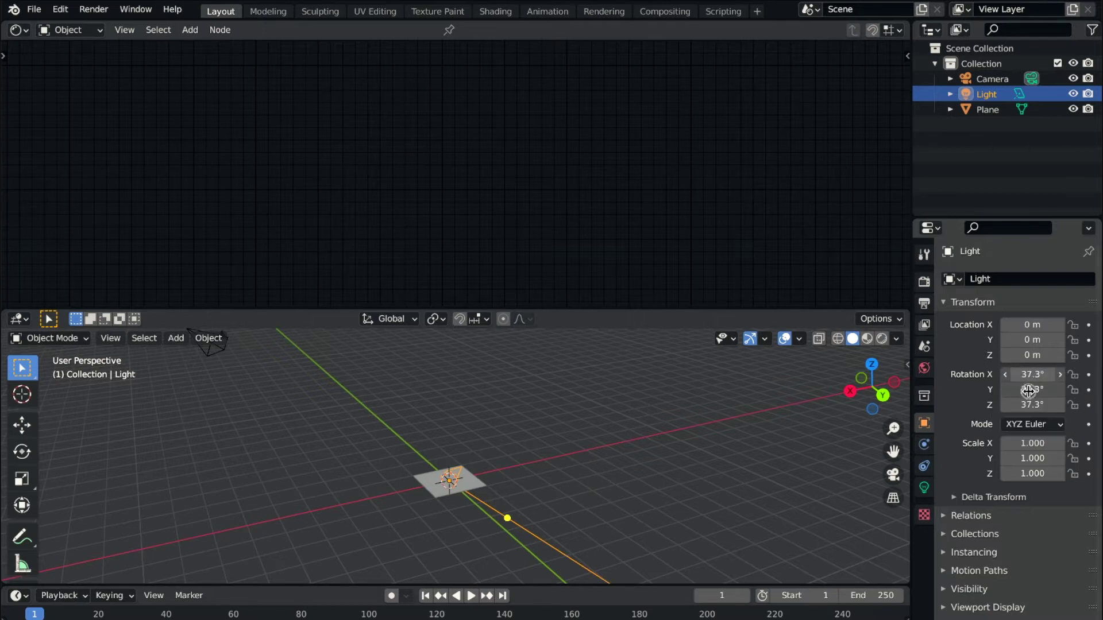
left_click_drag(1029, 404, 1050, 375)
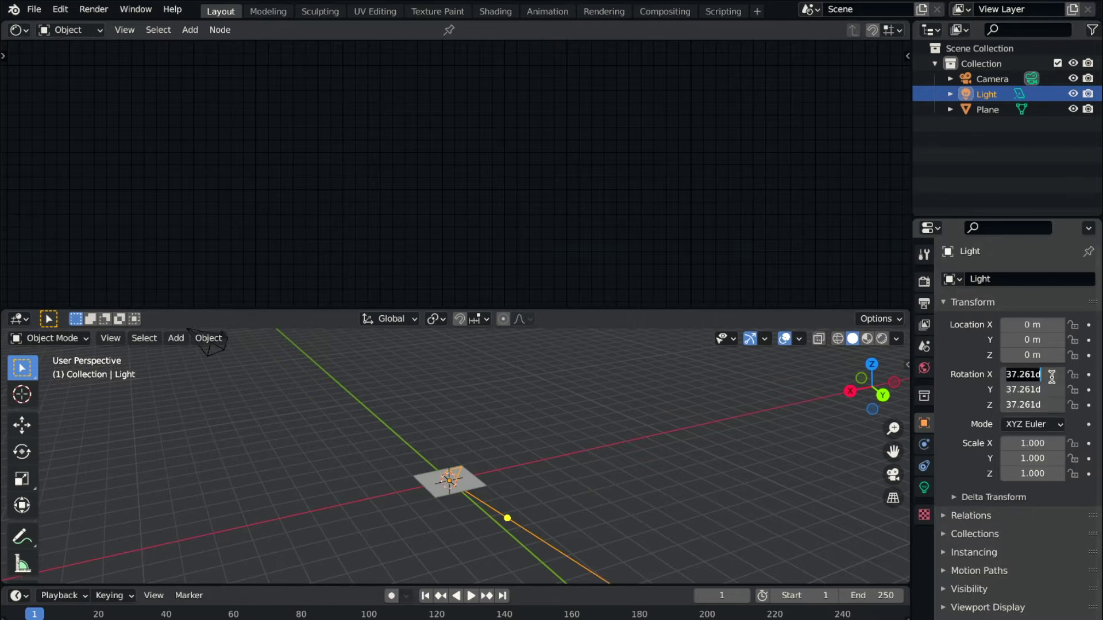
type("0")
key("Return")
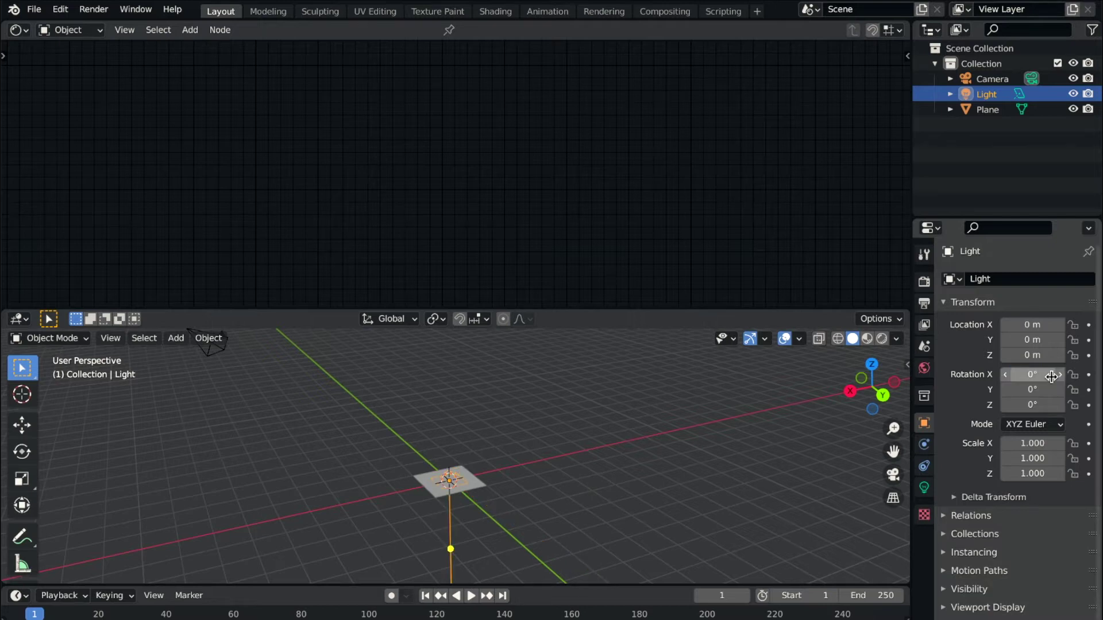
left_click(882, 395)
middle_click_drag(442, 456, 470, 530, "shift")
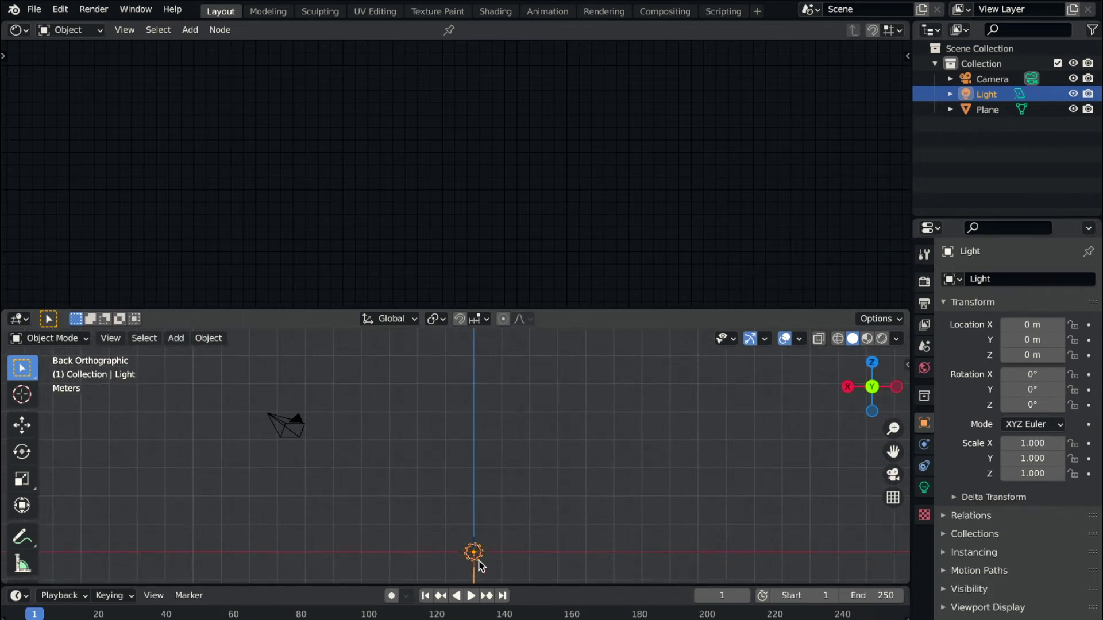
From the back view, raise the light along Z to about 1.83 m.
middle_click_drag(479, 540, 480, 543)
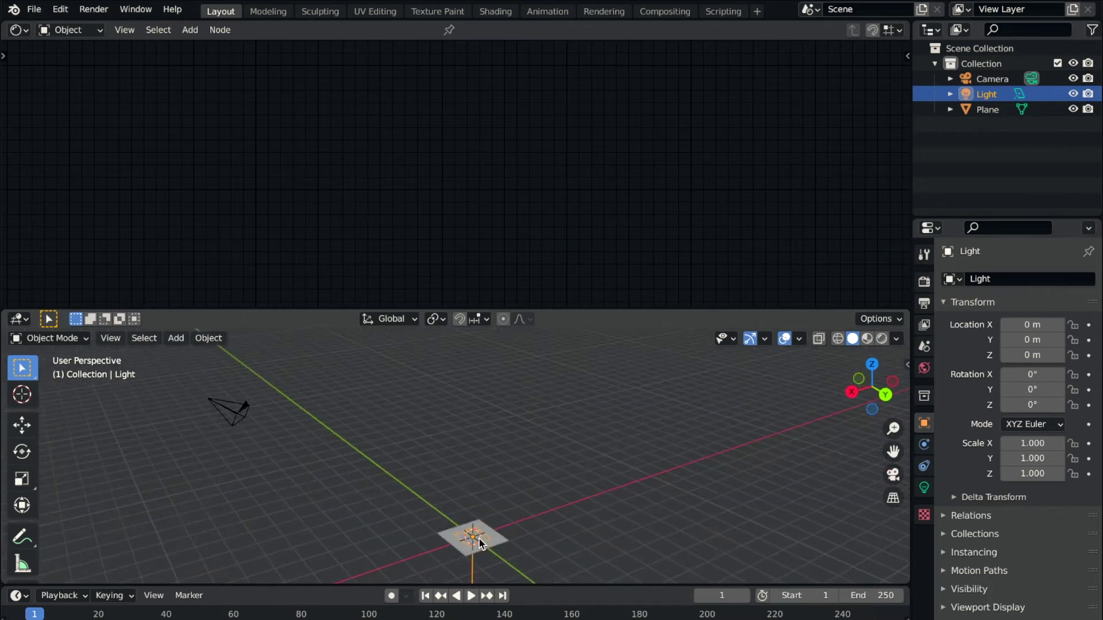
left_click(889, 398)
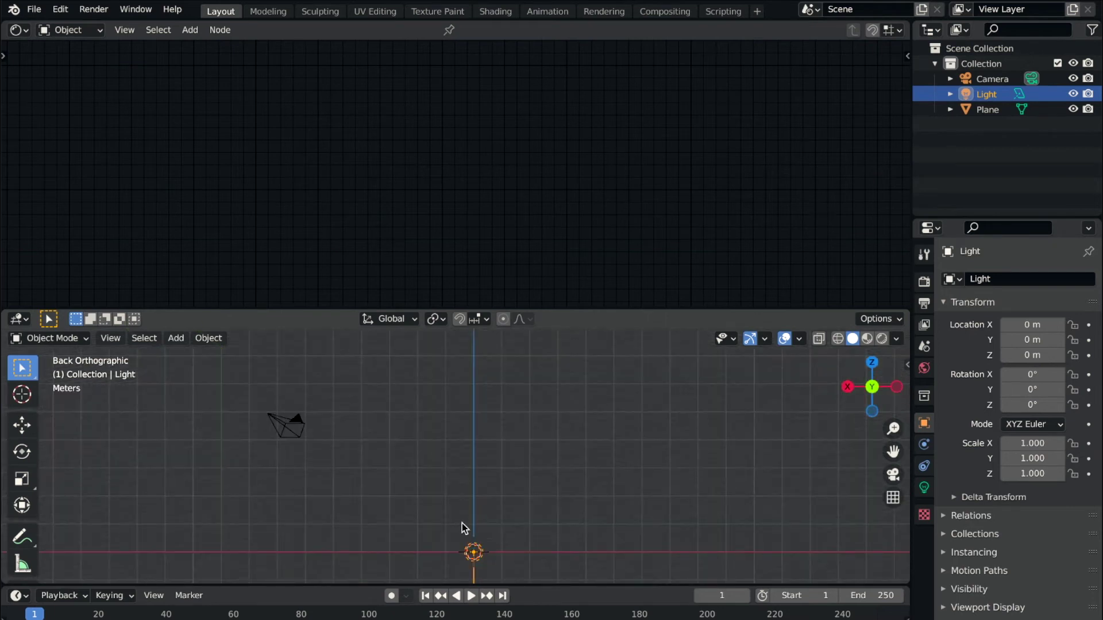
key("g")
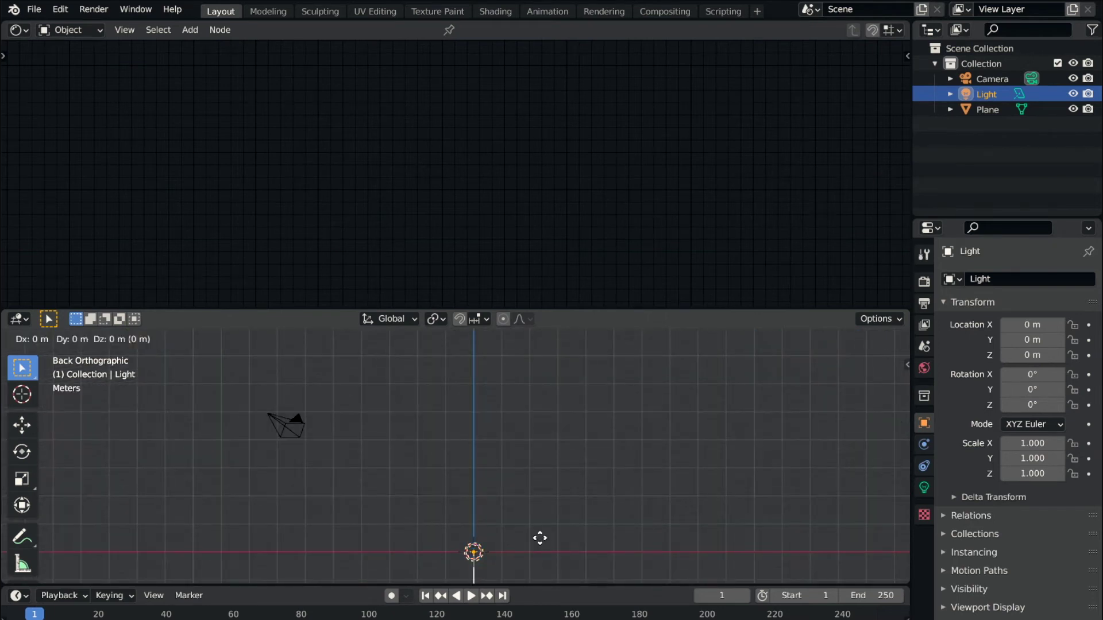
key("z")
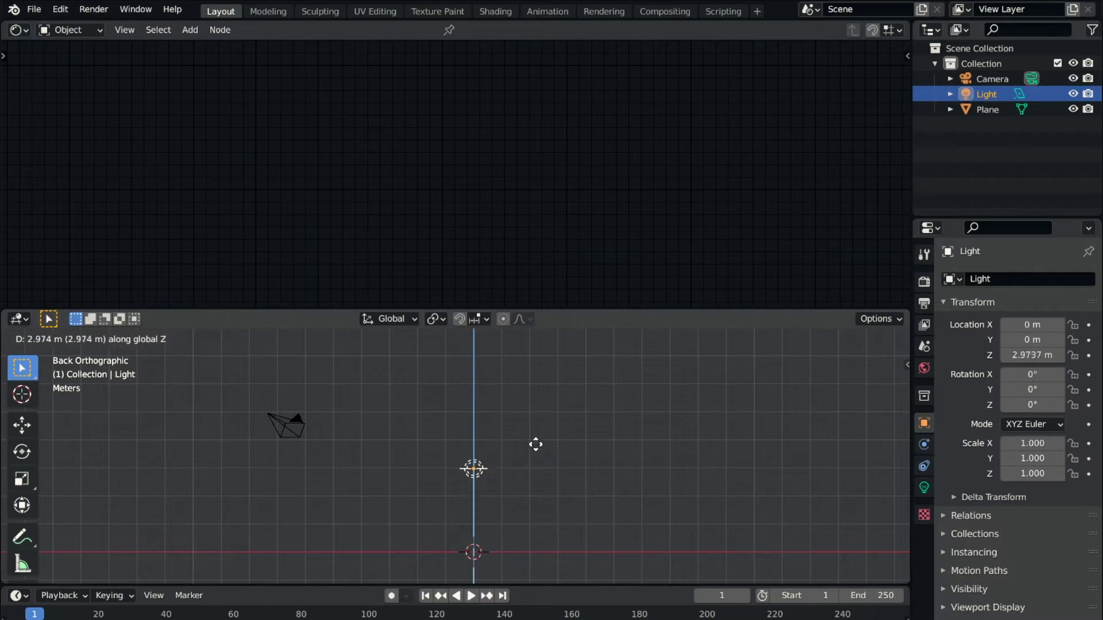
left_click(540, 485)
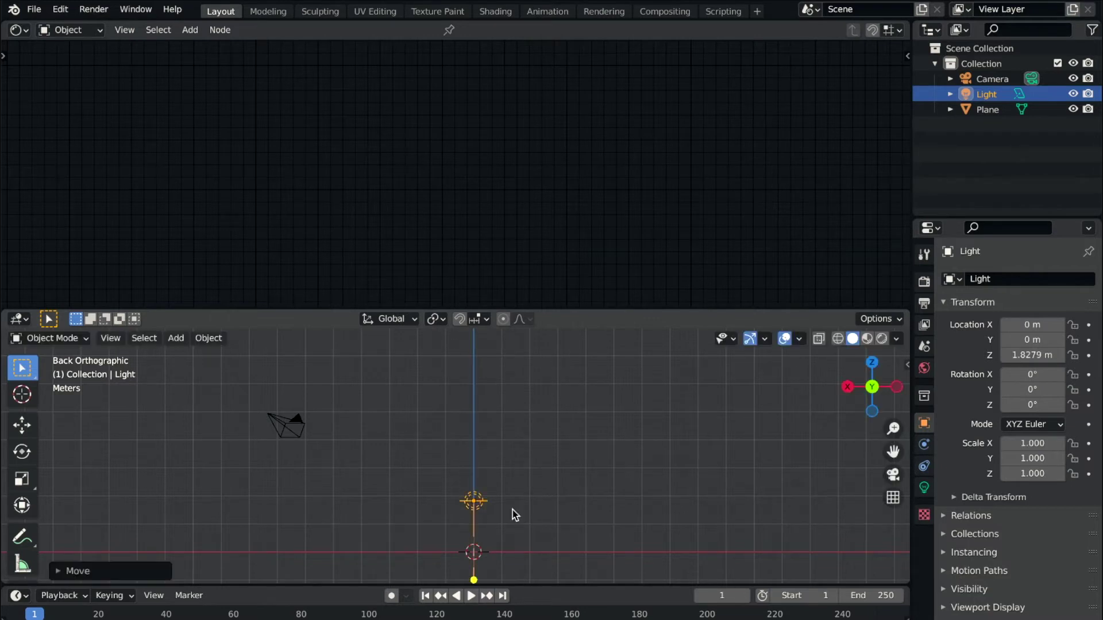
Tilt the light about 40° around Y and shift it 1.61 m along X.
middle_click_drag(415, 483, 588, 450)
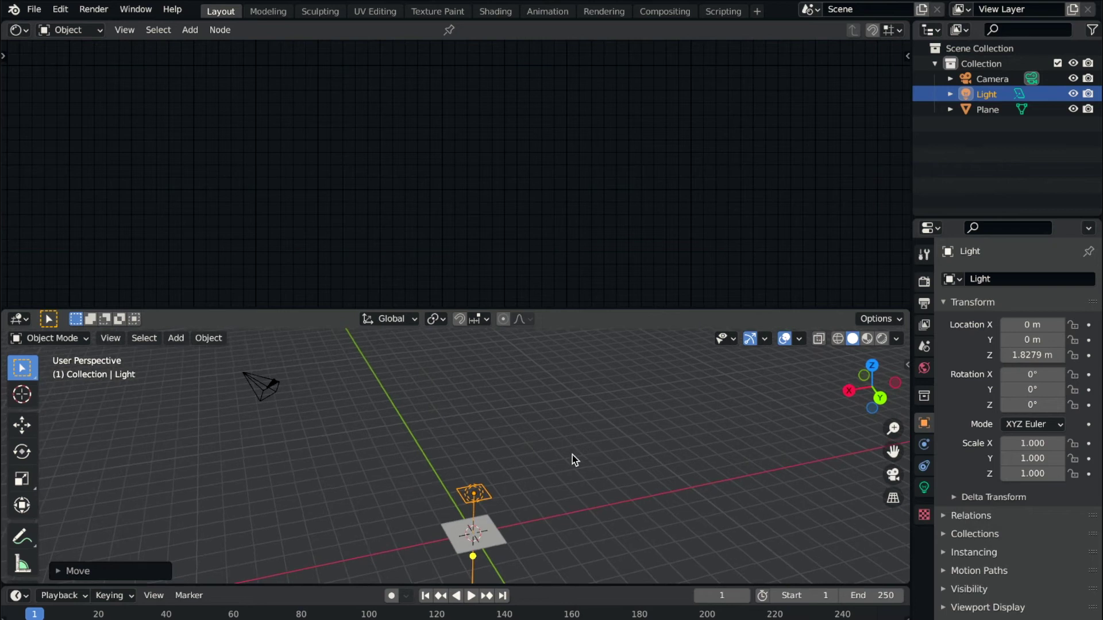
key("r")
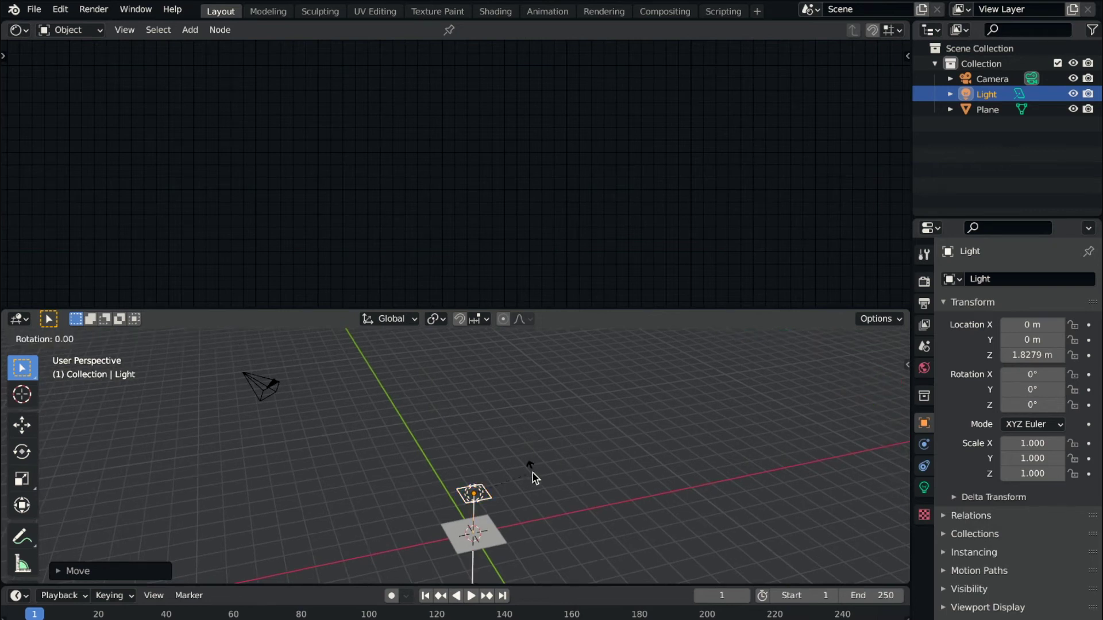
key("y")
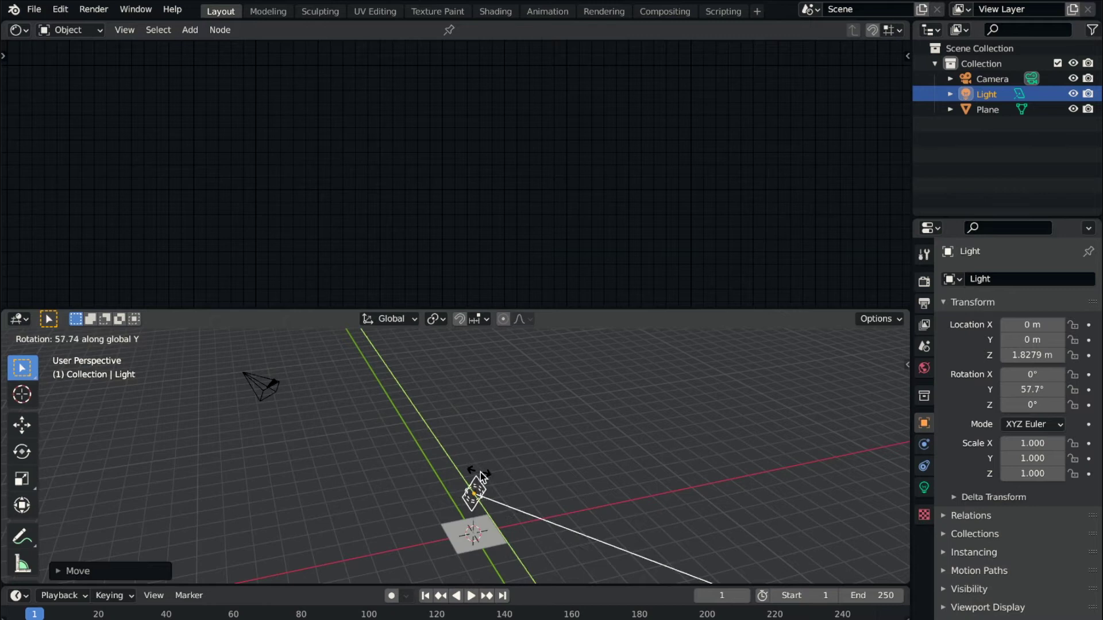
left_click(486, 477)
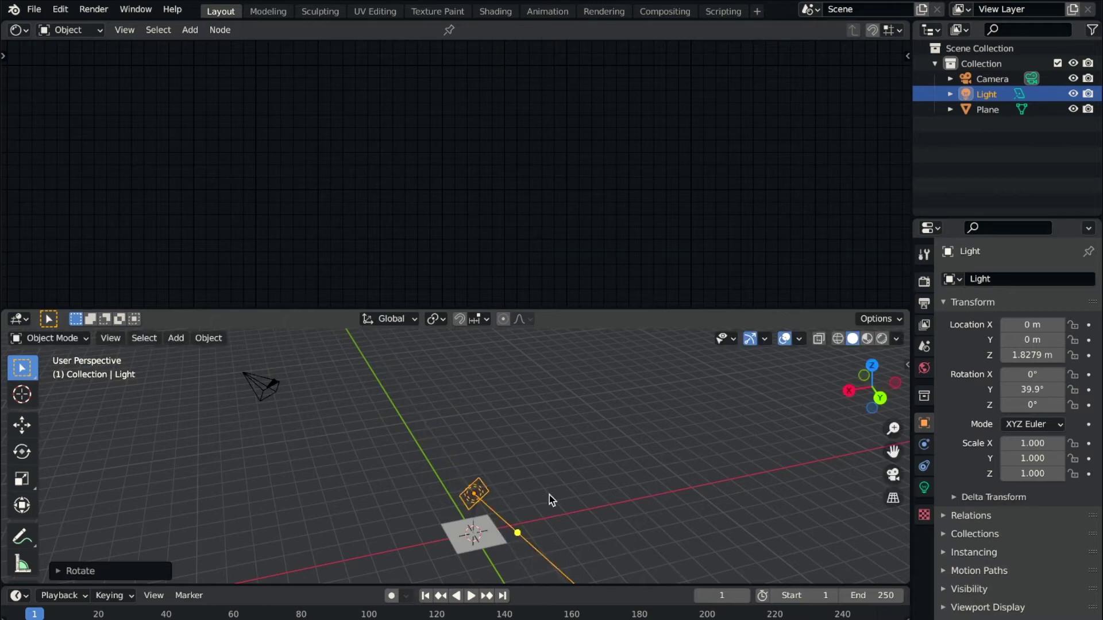
key("g")
key("x")
left_click(491, 506)
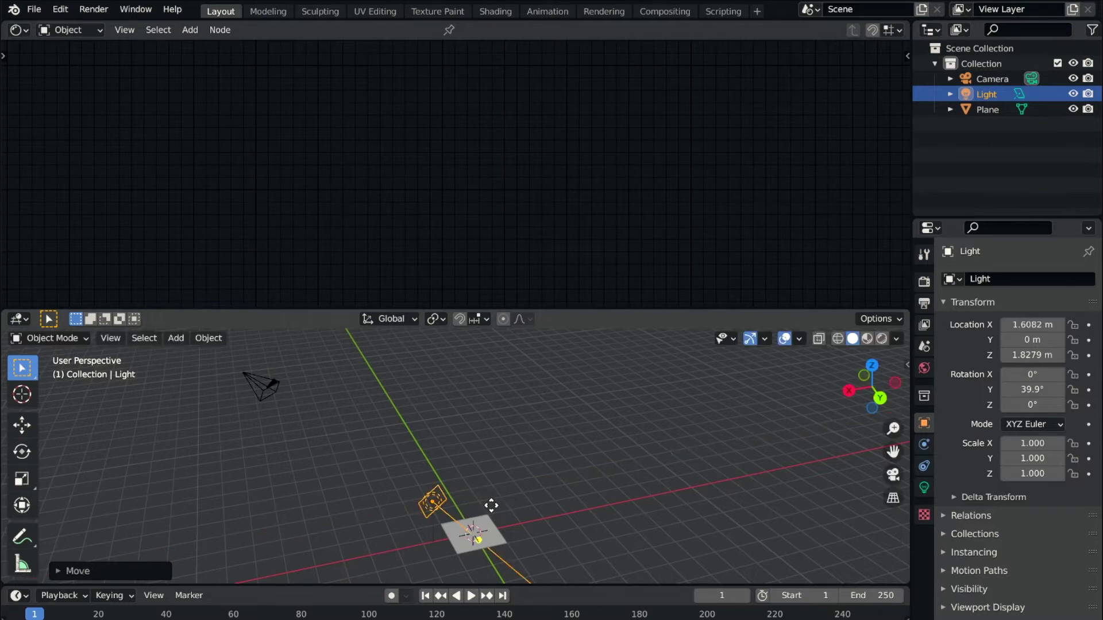
Frame the selected plane with View > Frame Selected and show the World properties.
left_click(486, 527)
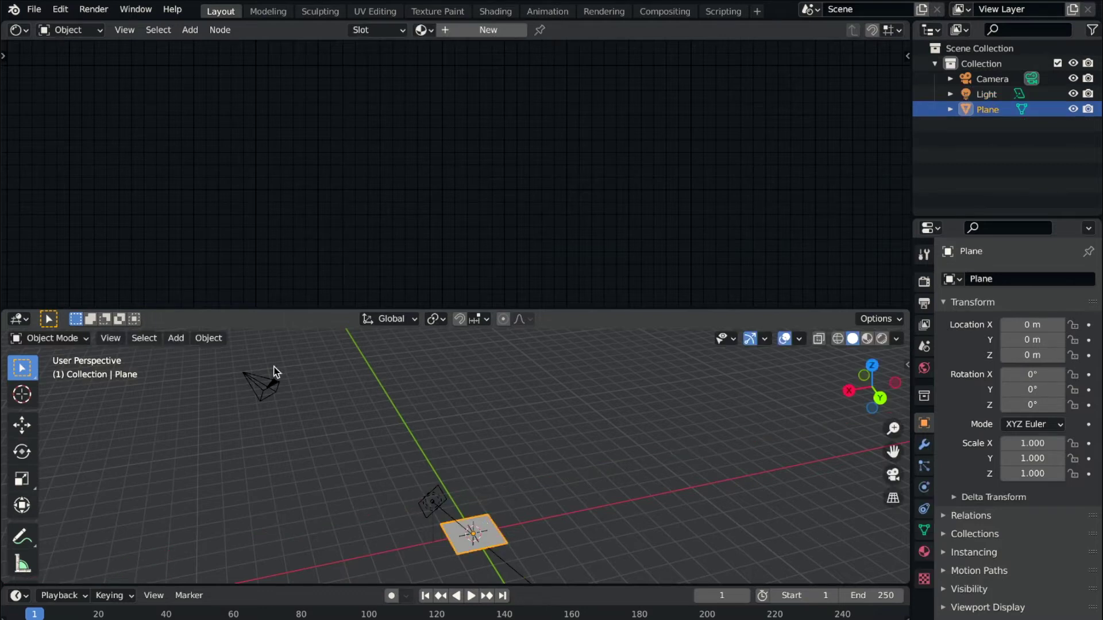
left_click(110, 338)
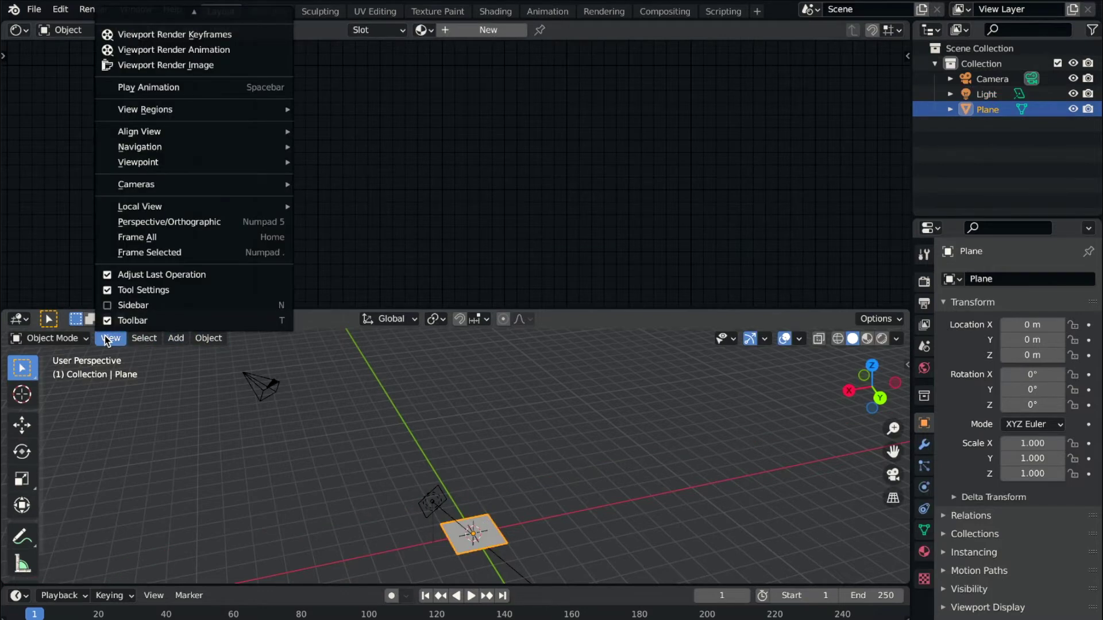
left_click(143, 340)
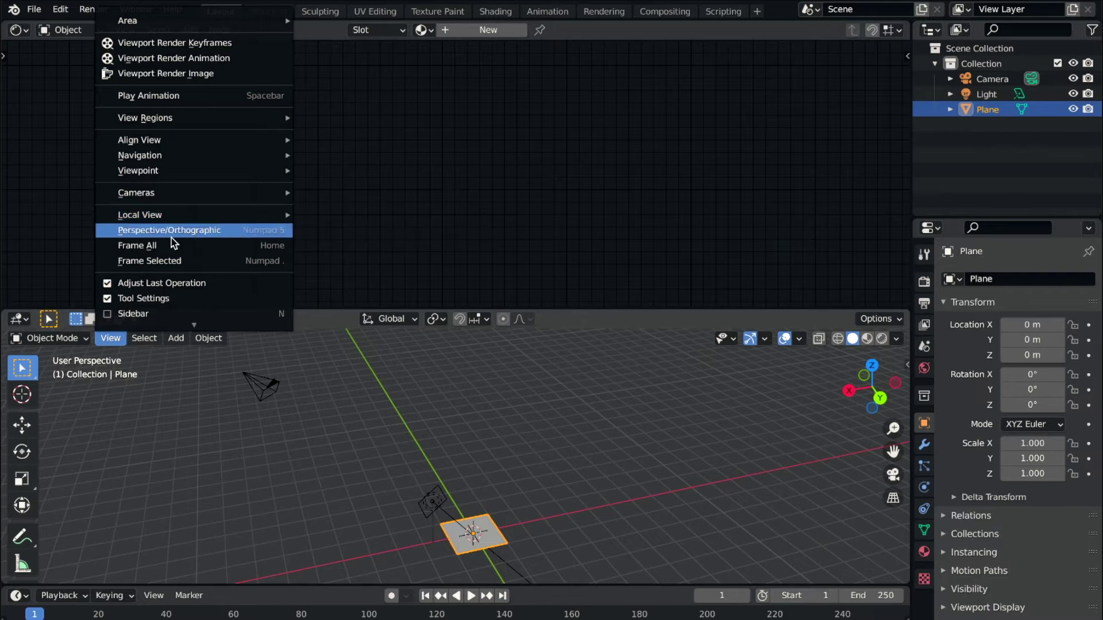
left_click(168, 261)
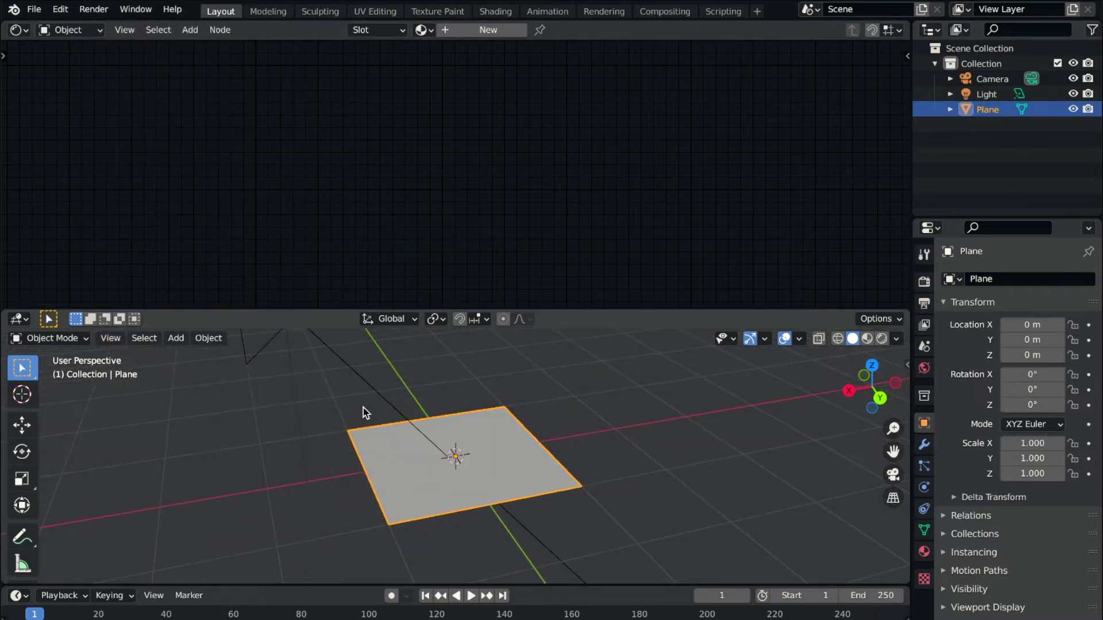
scroll(363, 413, "down", 3)
scroll(363, 413, "down", 2)
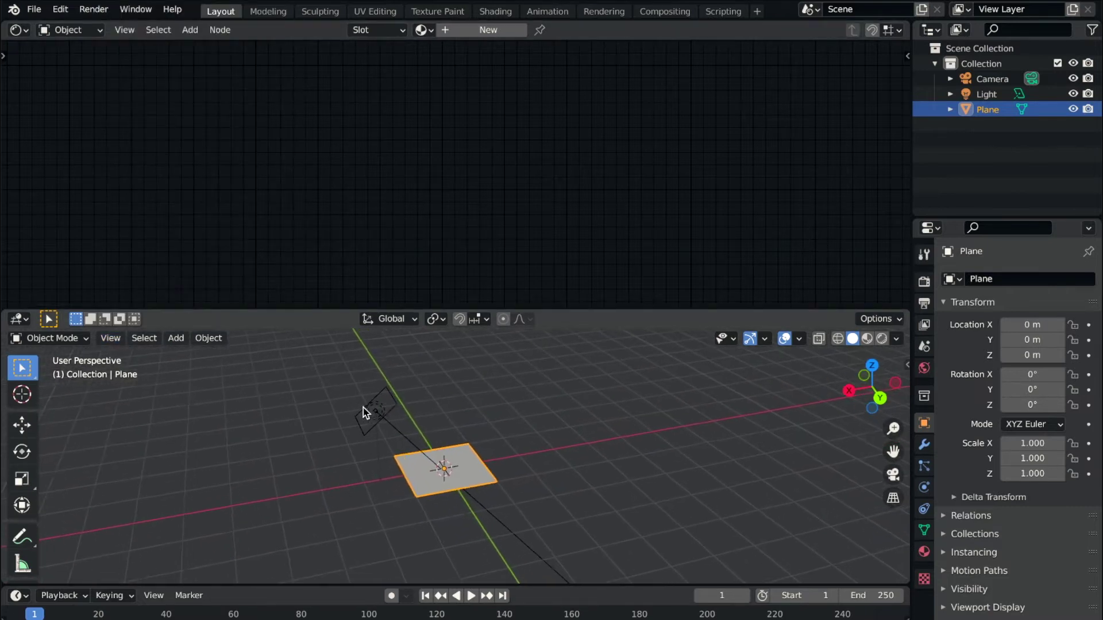
scroll(363, 413, "down", 2)
scroll(363, 413, "up", 3)
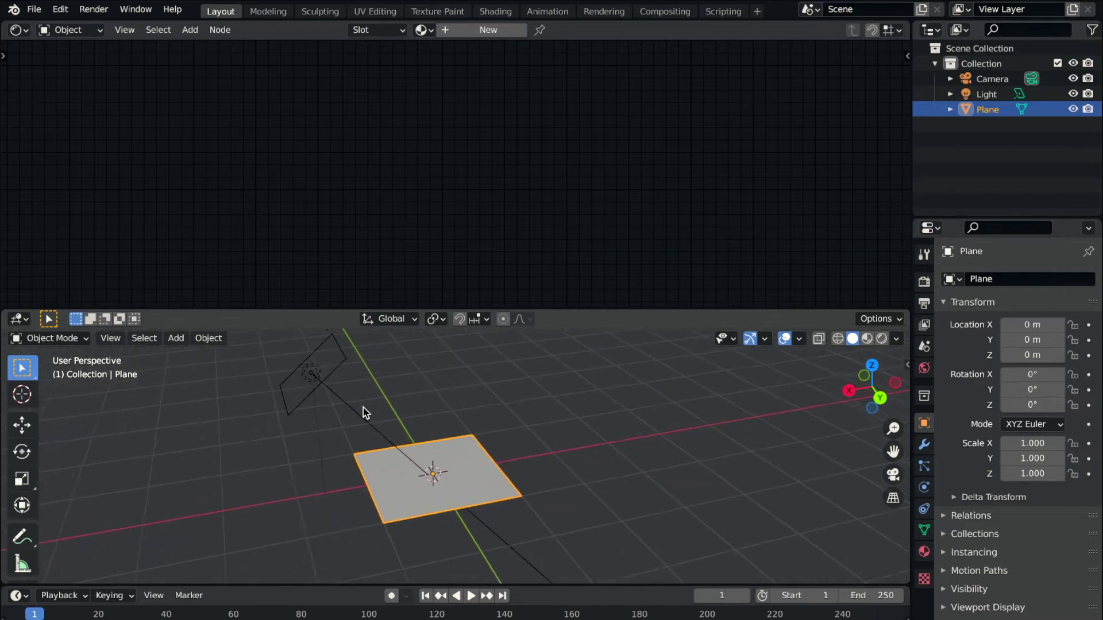
scroll(362, 413, "down", 1)
left_click(924, 368)
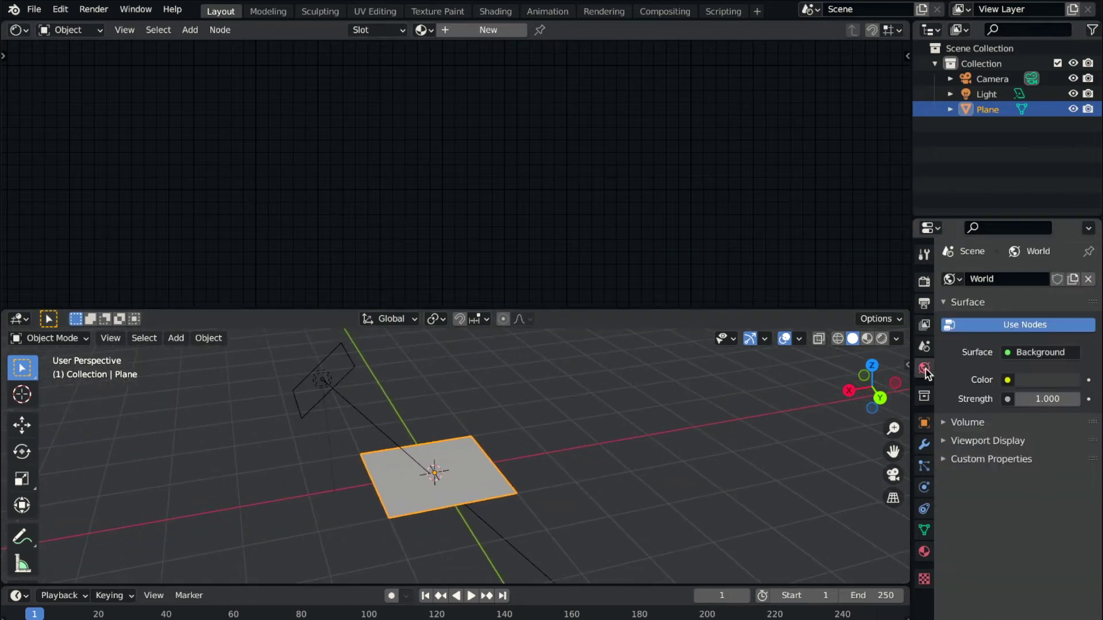
mouse_move(40, 617)
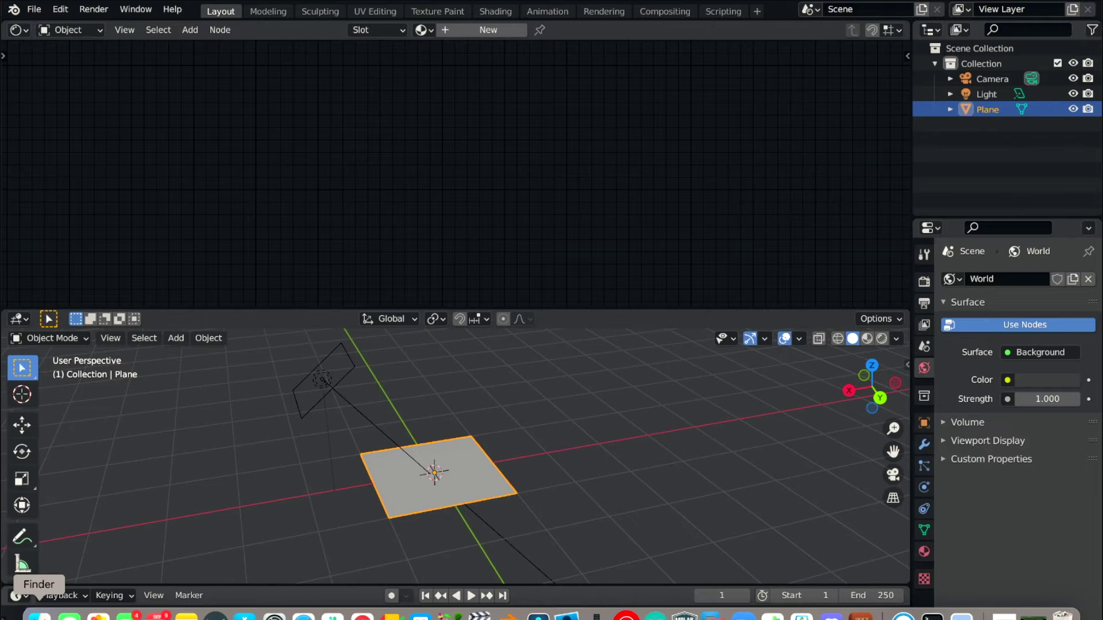
Quick Look comfy_cafe_4k.exr in Downloads, then turn off the world's Use Nodes.
left_click(39, 617)
left_click(218, 232)
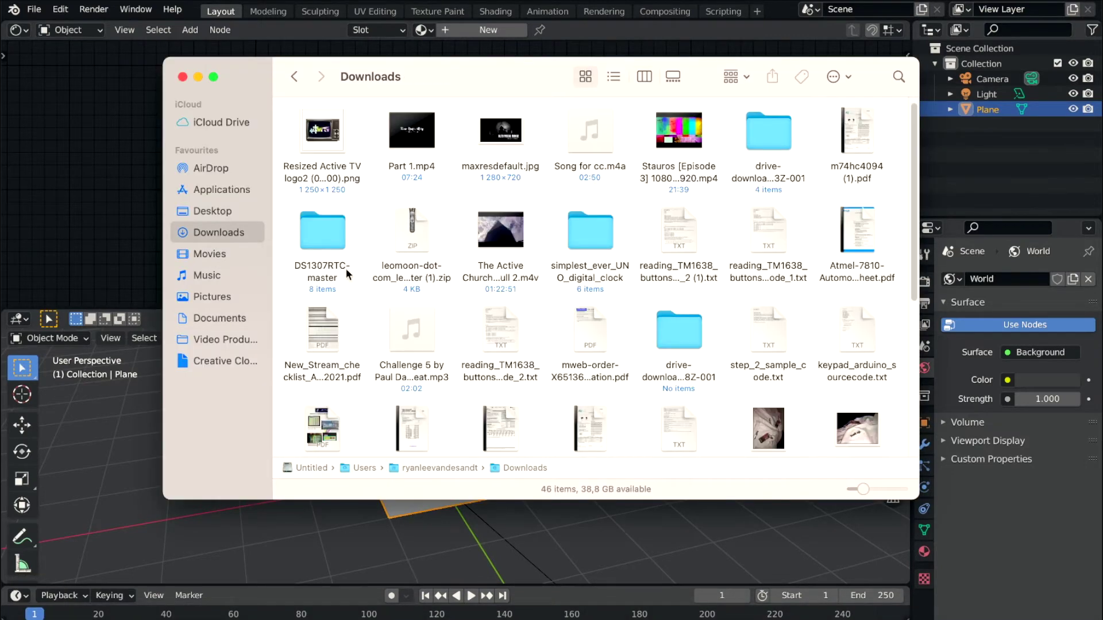
scroll(346, 268, "down", 5)
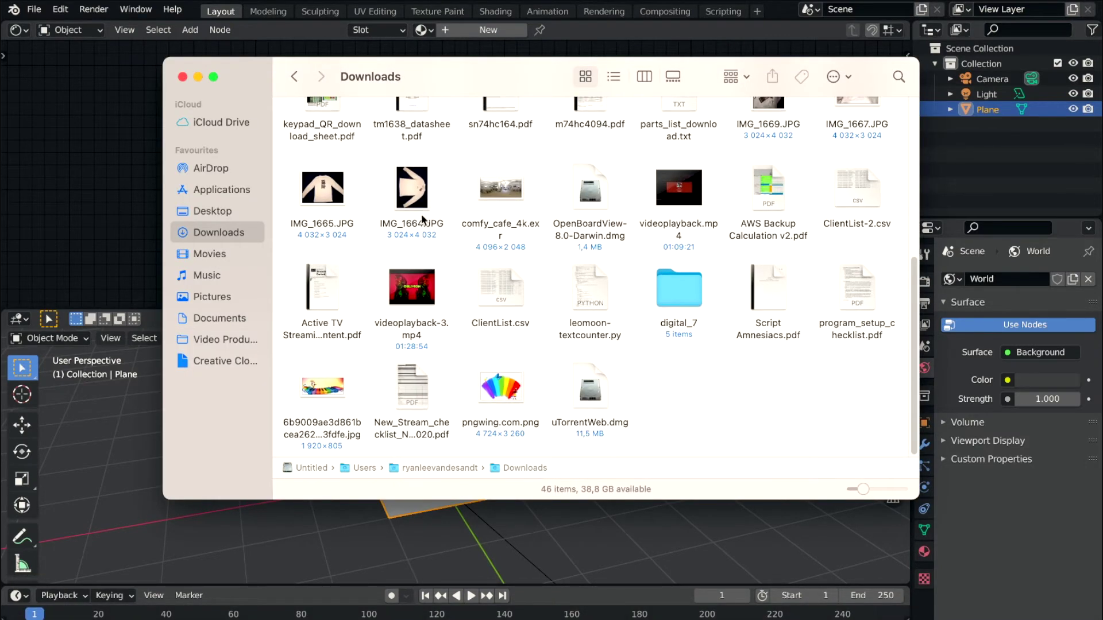
left_click(508, 190)
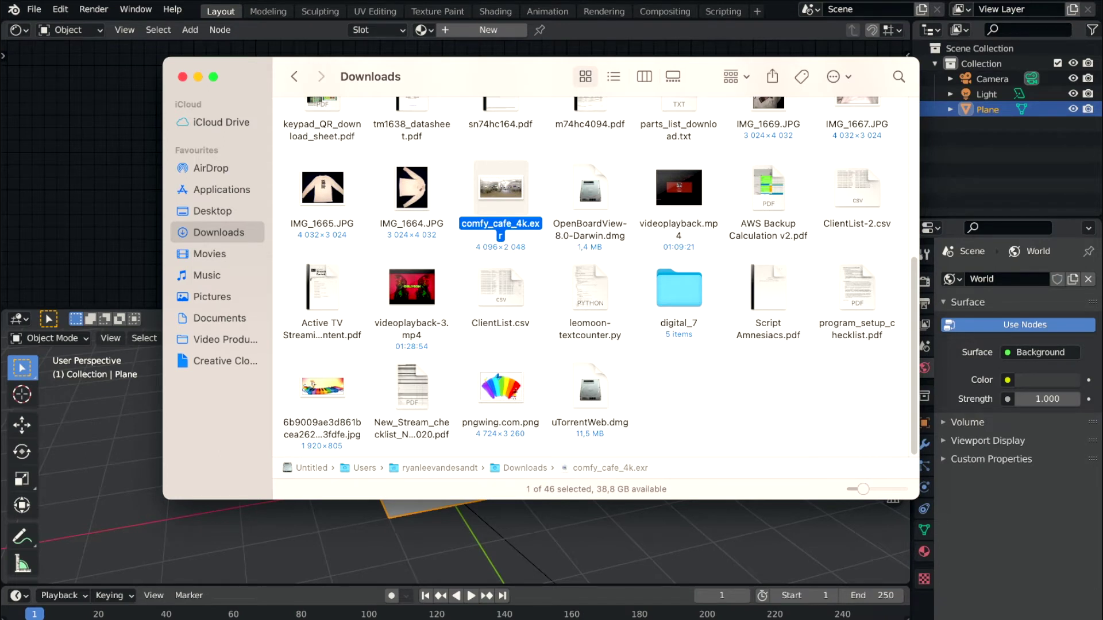
key("space")
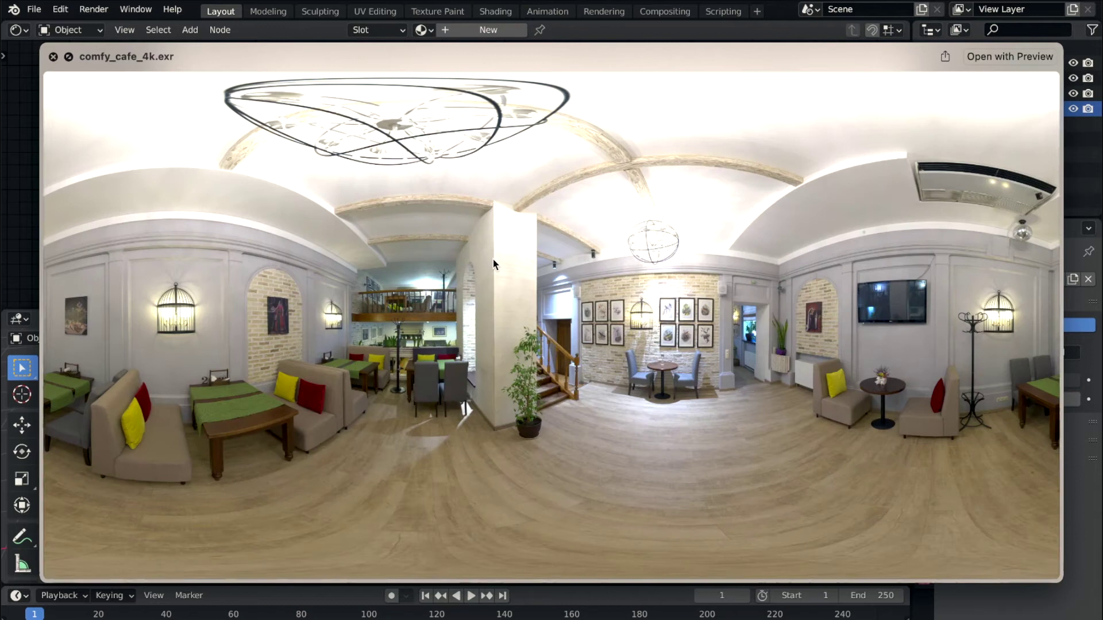
key("space")
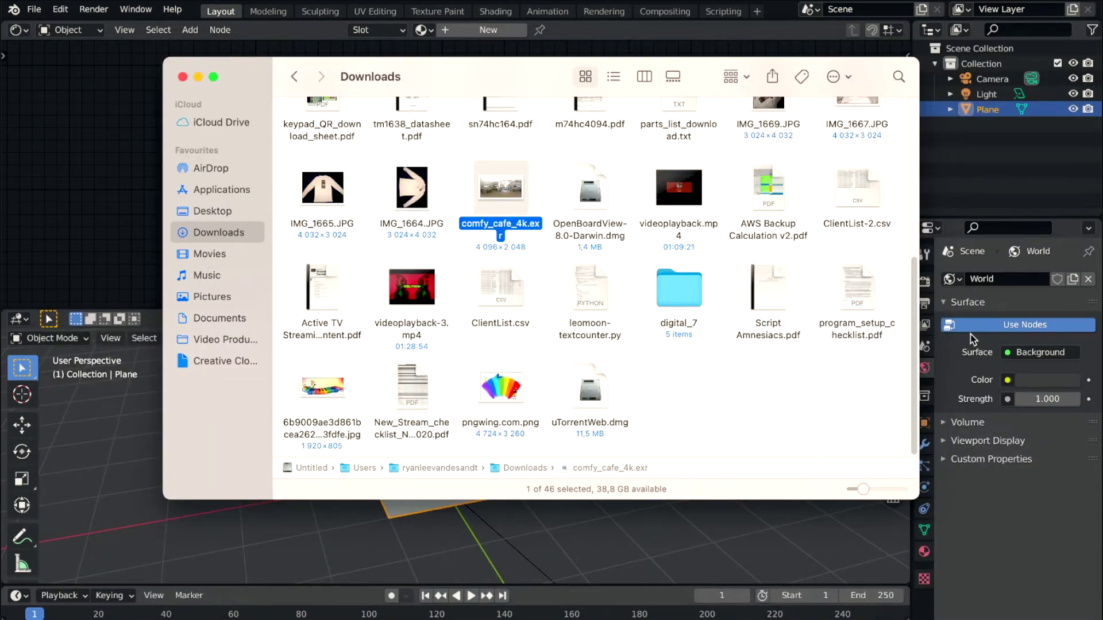
left_click(989, 328)
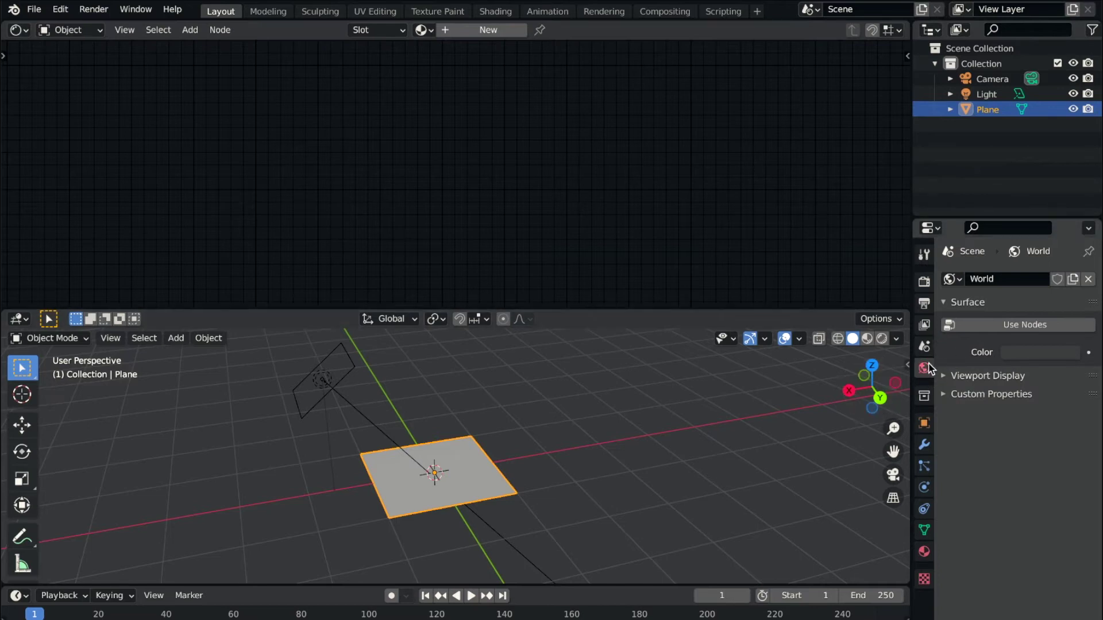
Re-enable world nodes and feed Color an Environment Texture loaded from Downloads/comfy_cafe_4k.exr.
left_click(1007, 327)
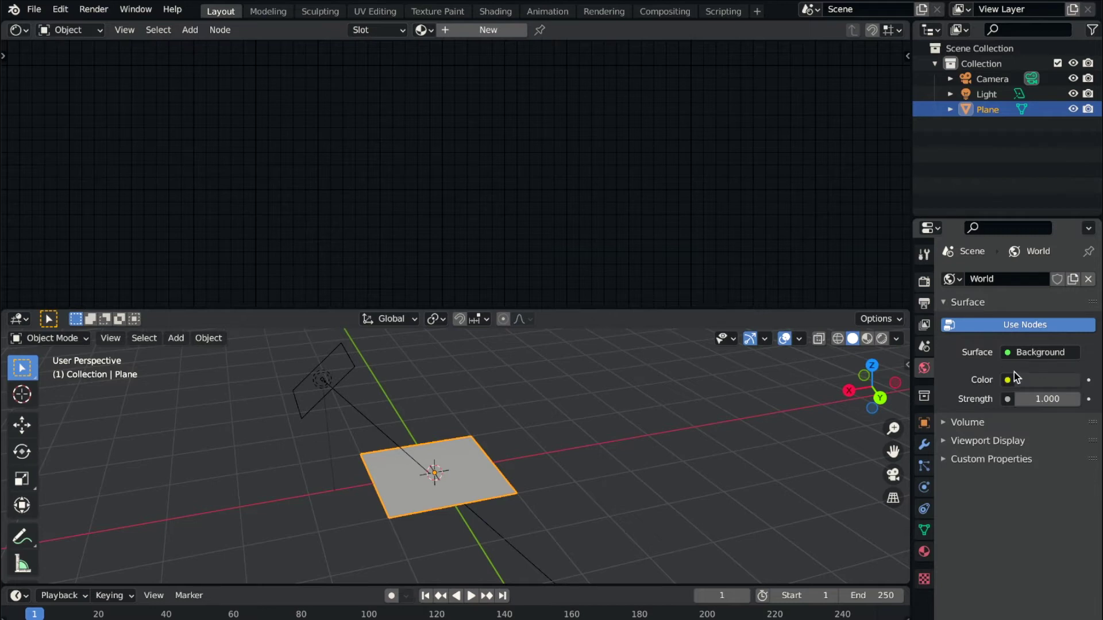
left_click(1007, 380)
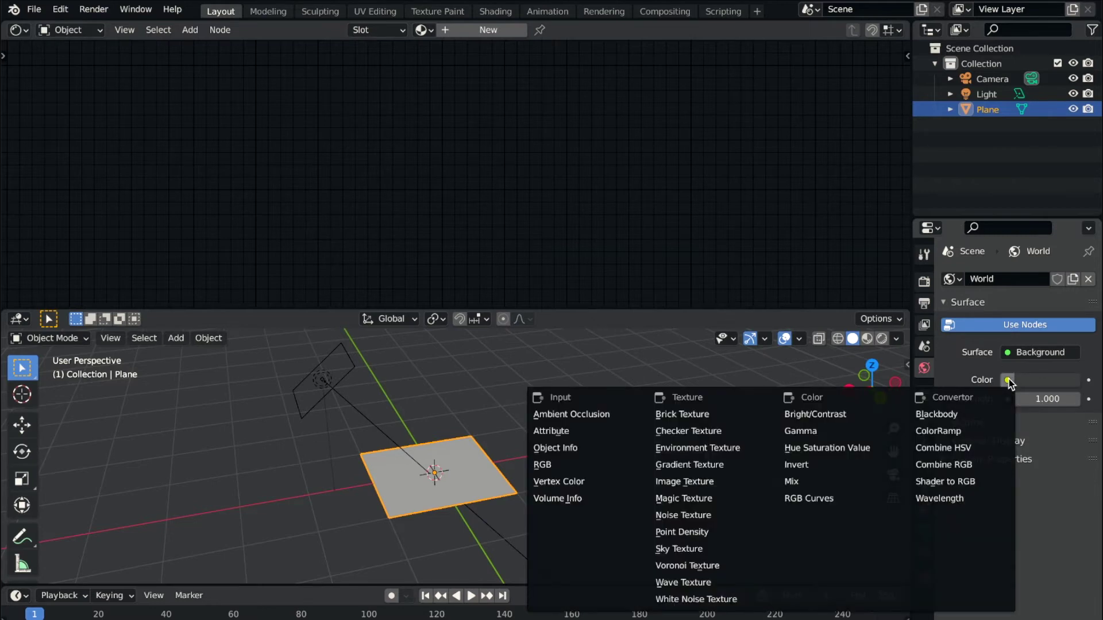
left_click(696, 448)
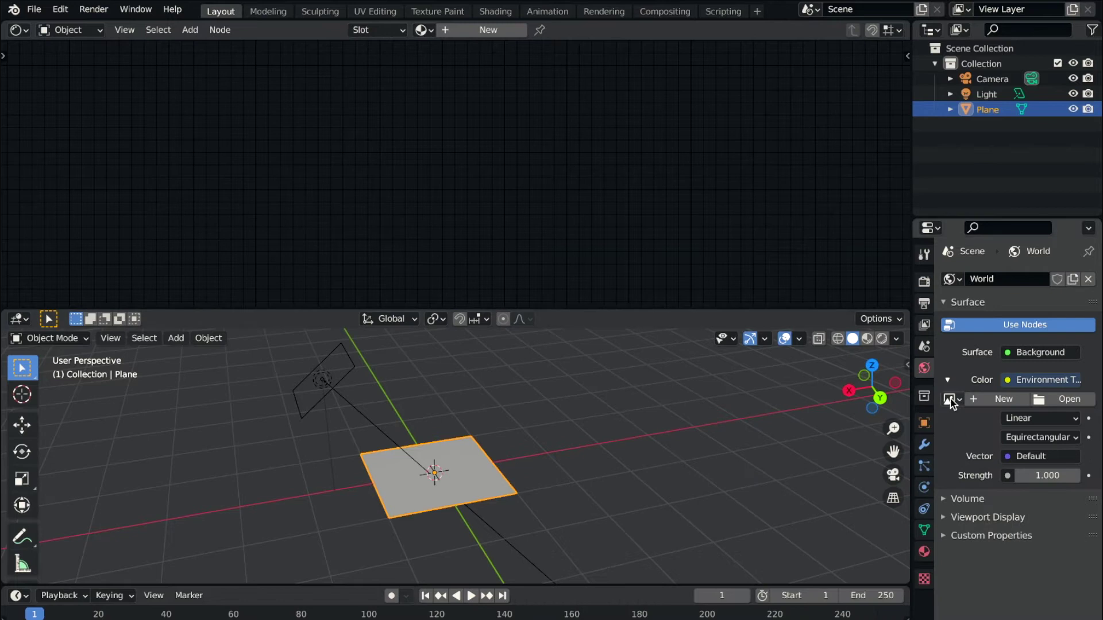
left_click(1003, 396)
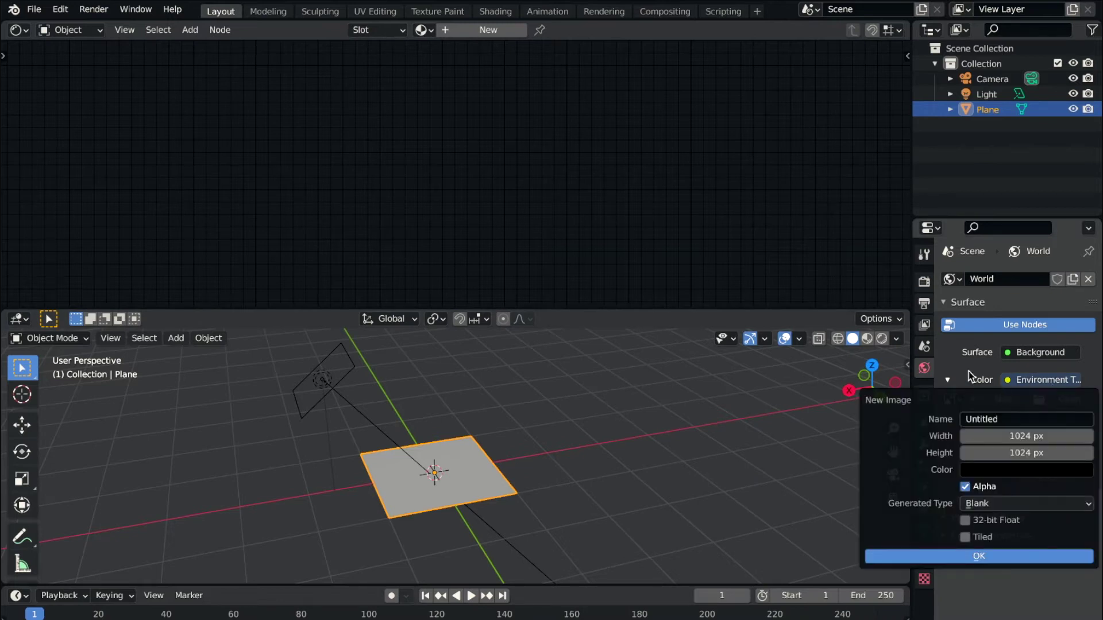
left_click(1068, 399)
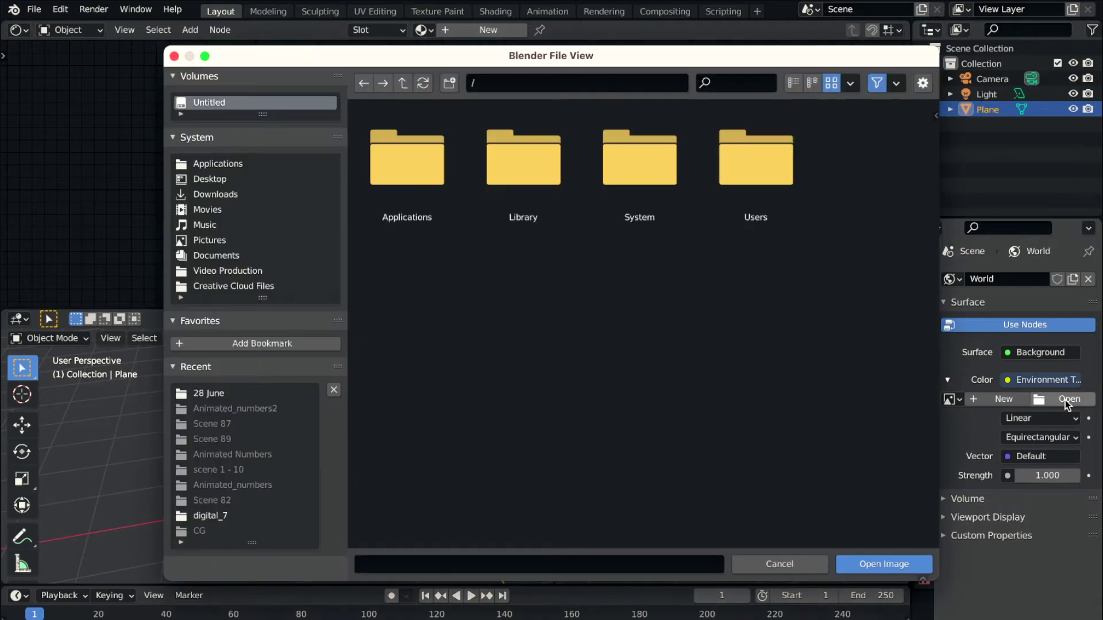
left_click(205, 196)
left_click(501, 289)
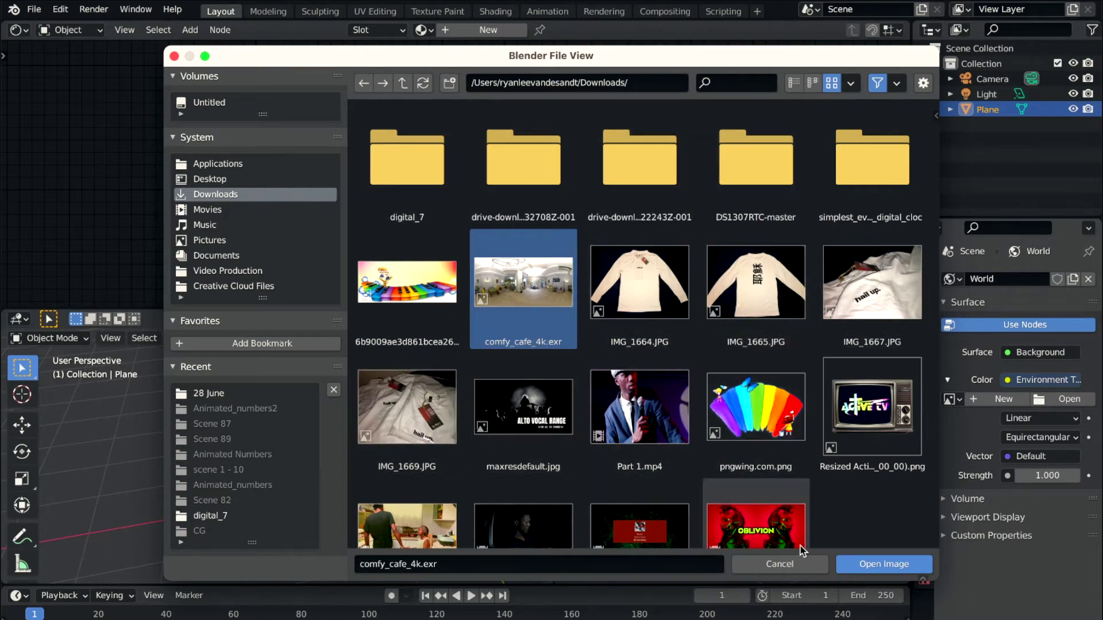
left_click(863, 571)
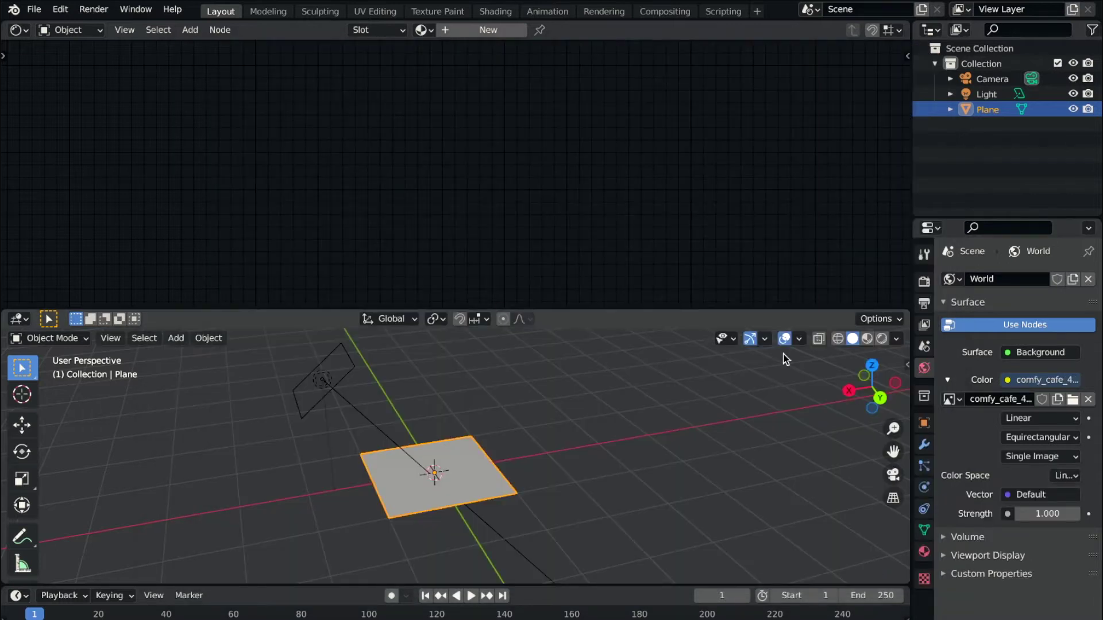
Set world Strength to 0.2, check the café HDRI in Rendered view, then use Material Preview.
middle_click_drag(530, 451, 531, 452)
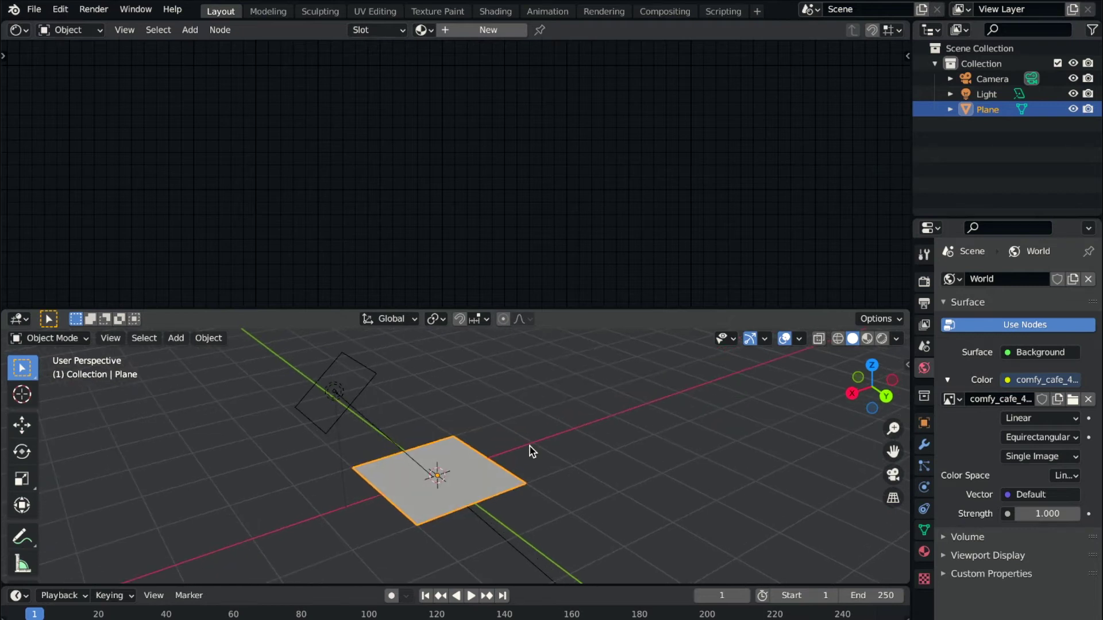
left_click(1050, 514)
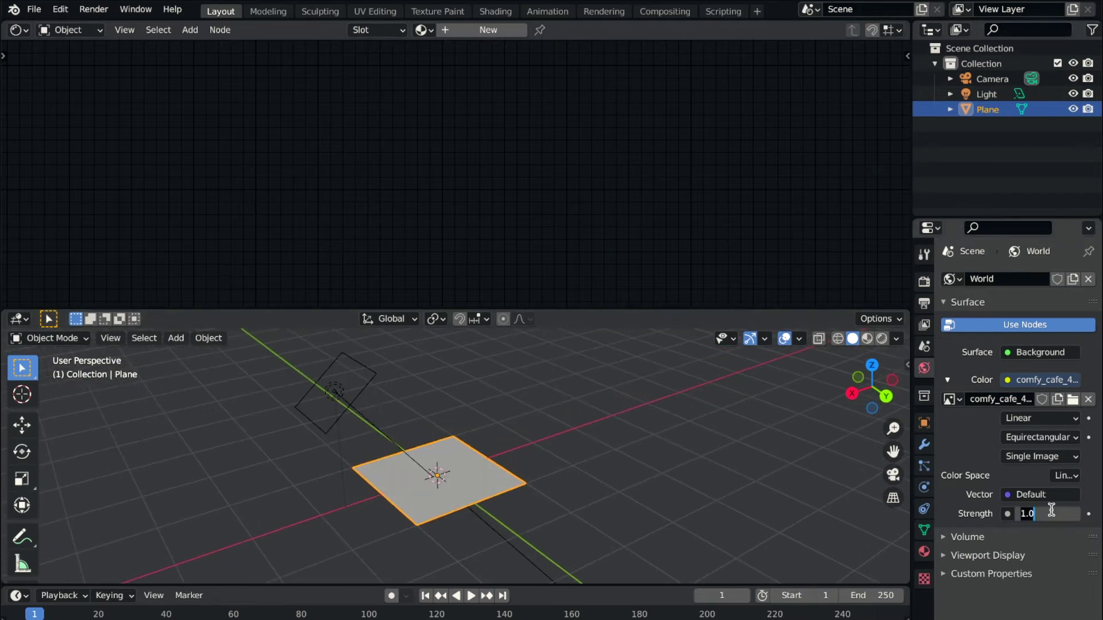
type(".2")
key("Return")
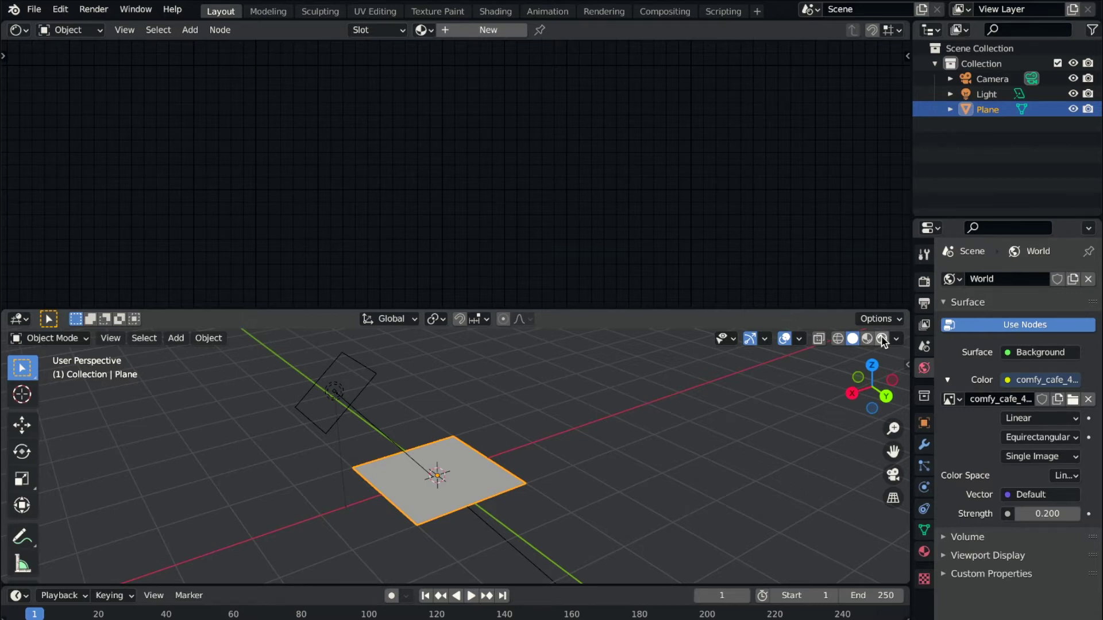
left_click(882, 338)
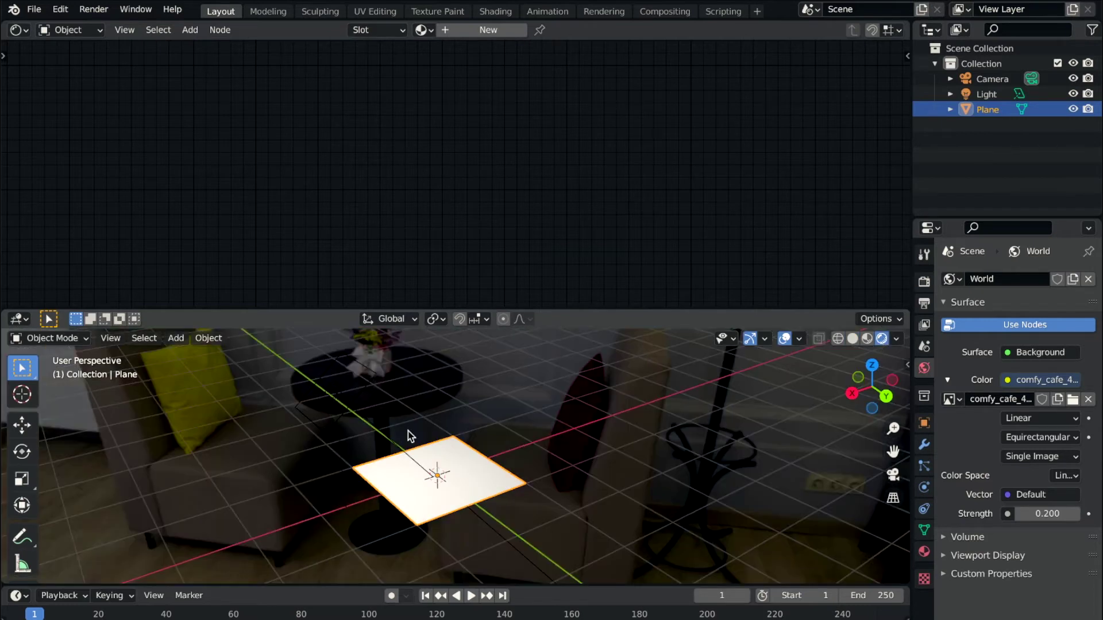
middle_click_drag(412, 437, 410, 437)
left_click(865, 338)
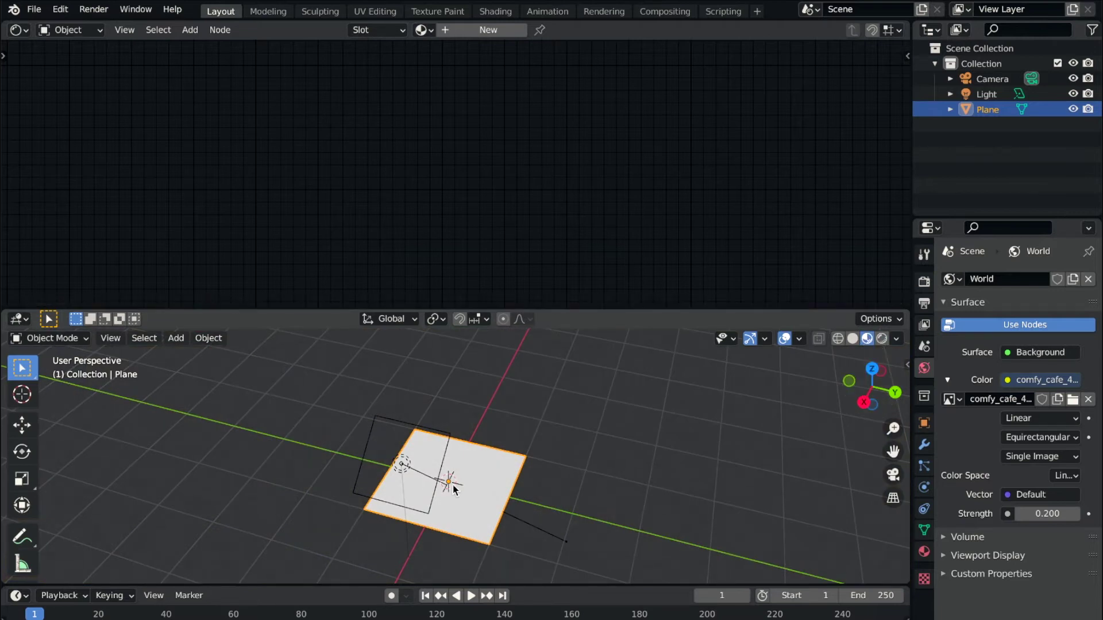
scroll(457, 485, "up", 1)
scroll(457, 485, "up", 2)
scroll(458, 484, "up", 1)
Orbit to view the plane nearly from above and make the node editor slightly taller.
middle_click_drag(458, 485, 481, 321)
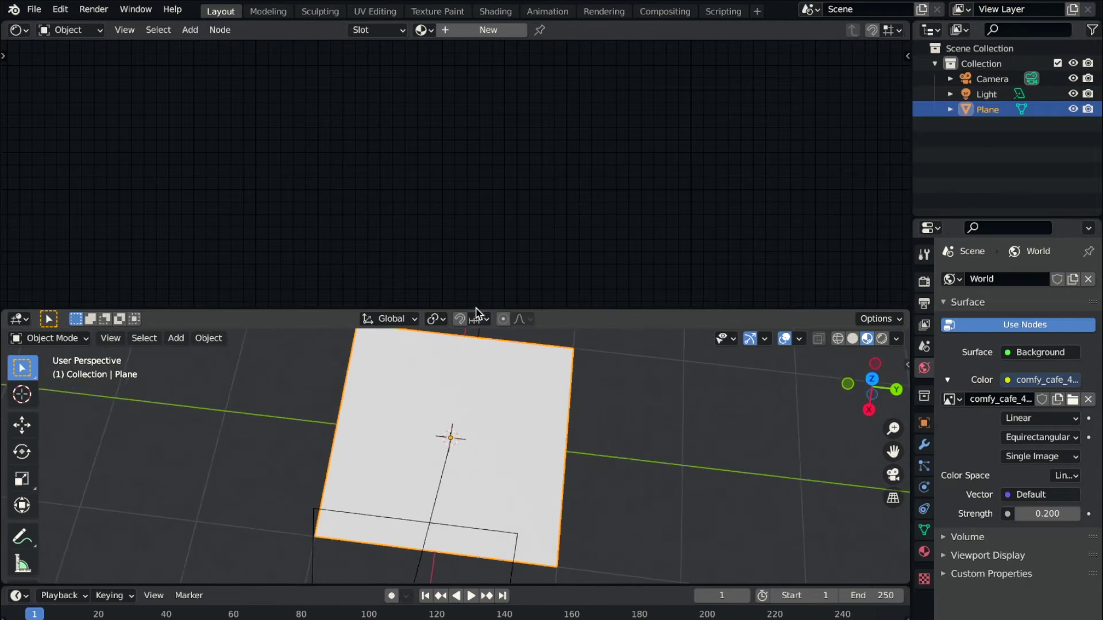
left_click_drag(473, 309, 473, 329)
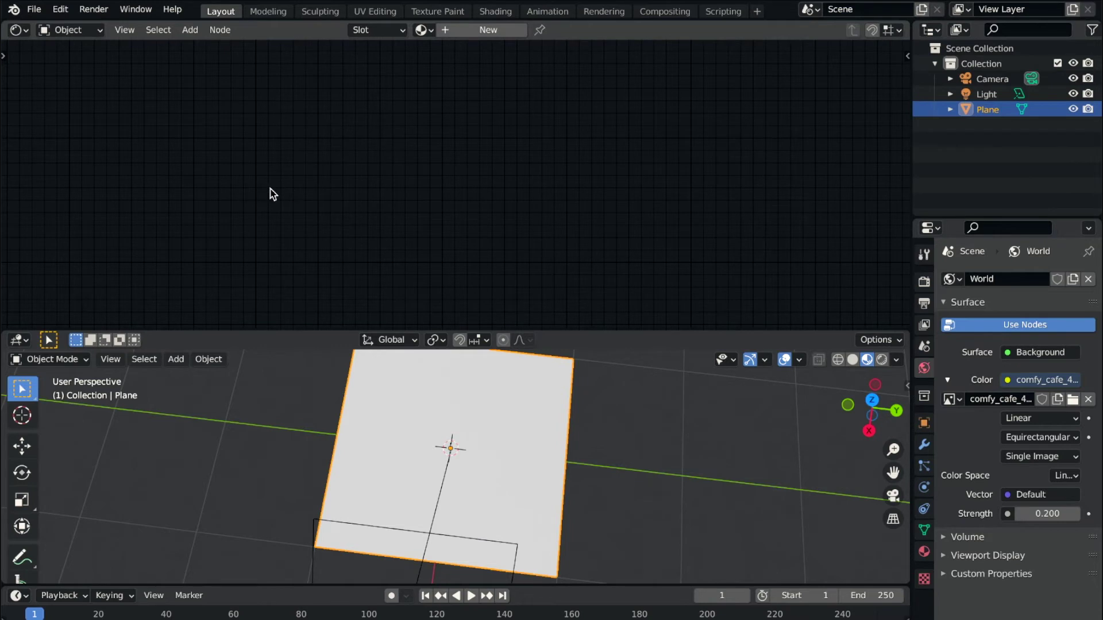
key("shift+a")
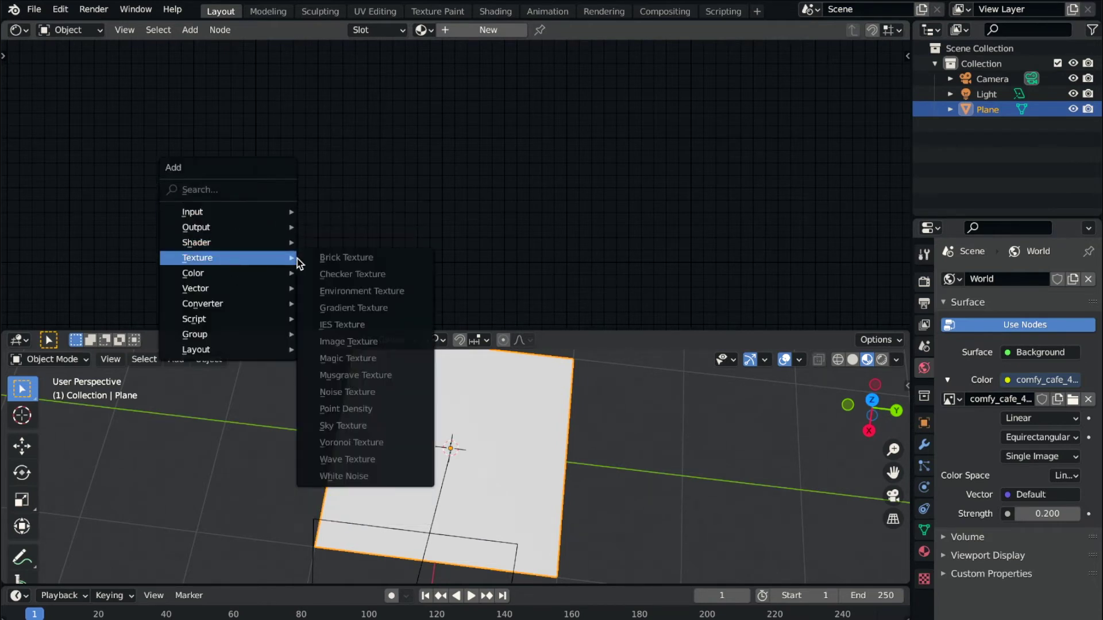
mouse_move(198, 258)
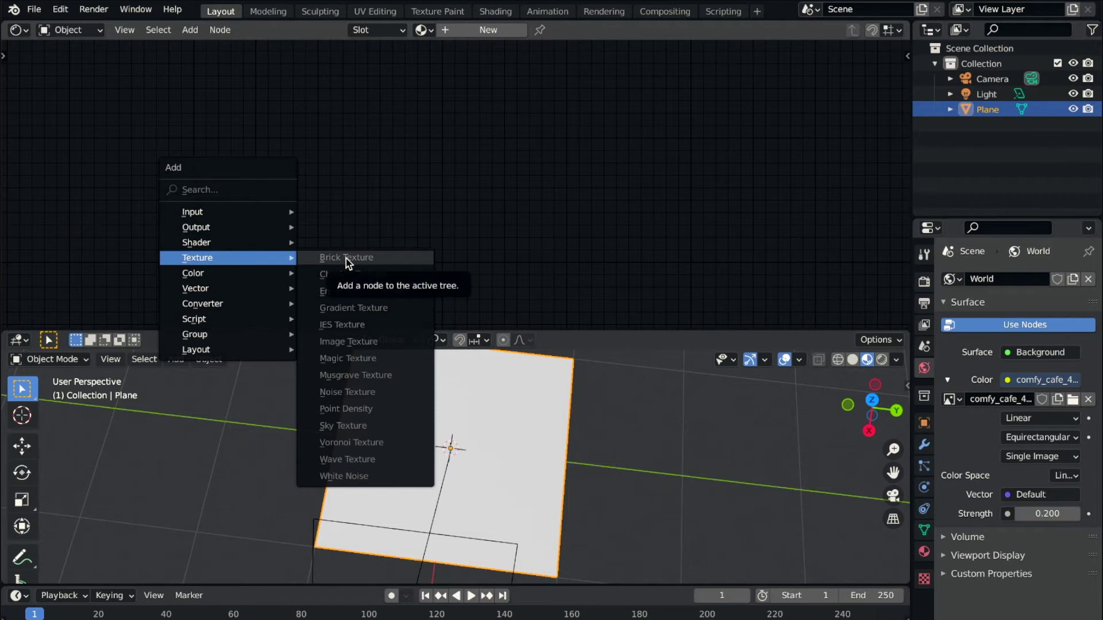
Create a new plane material named Tile_Texture and reposition its default nodes.
left_click(462, 32)
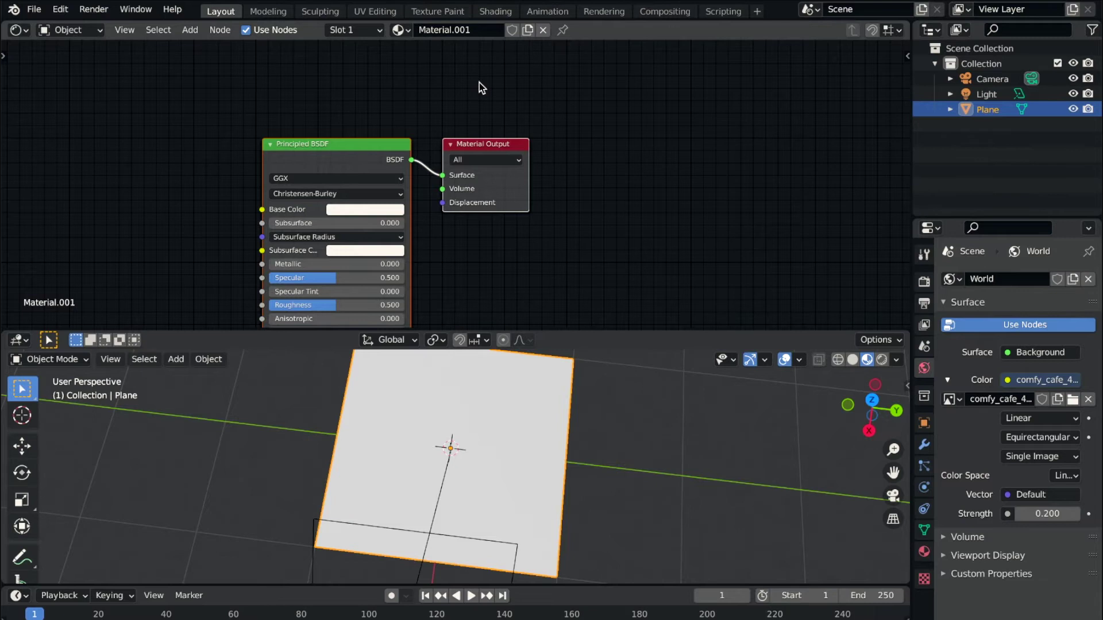
key("ctrl+z")
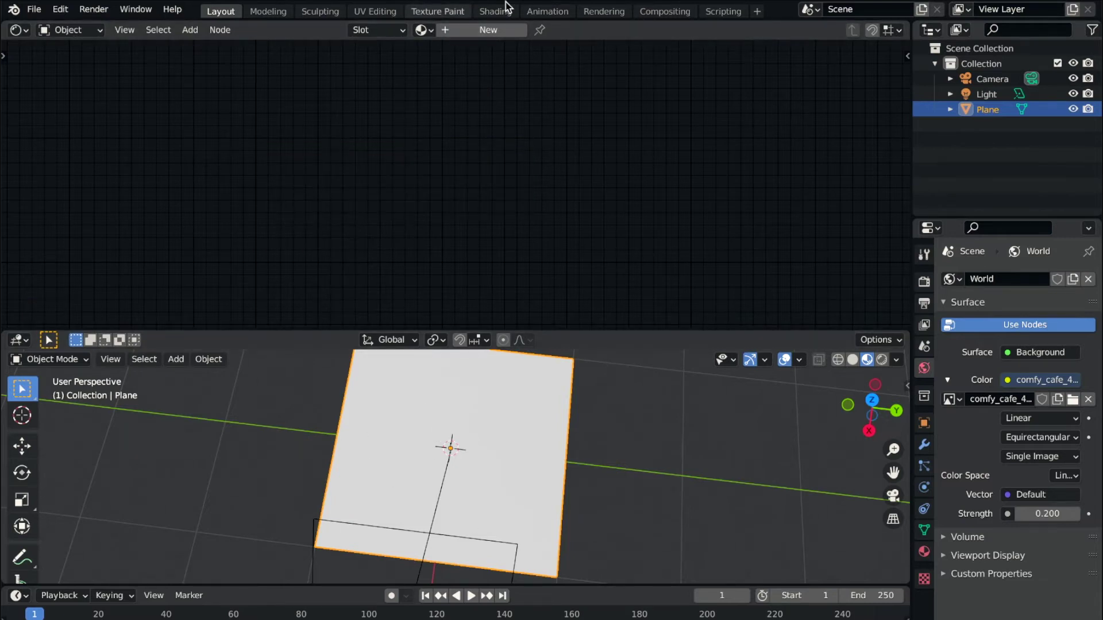
left_click(479, 31)
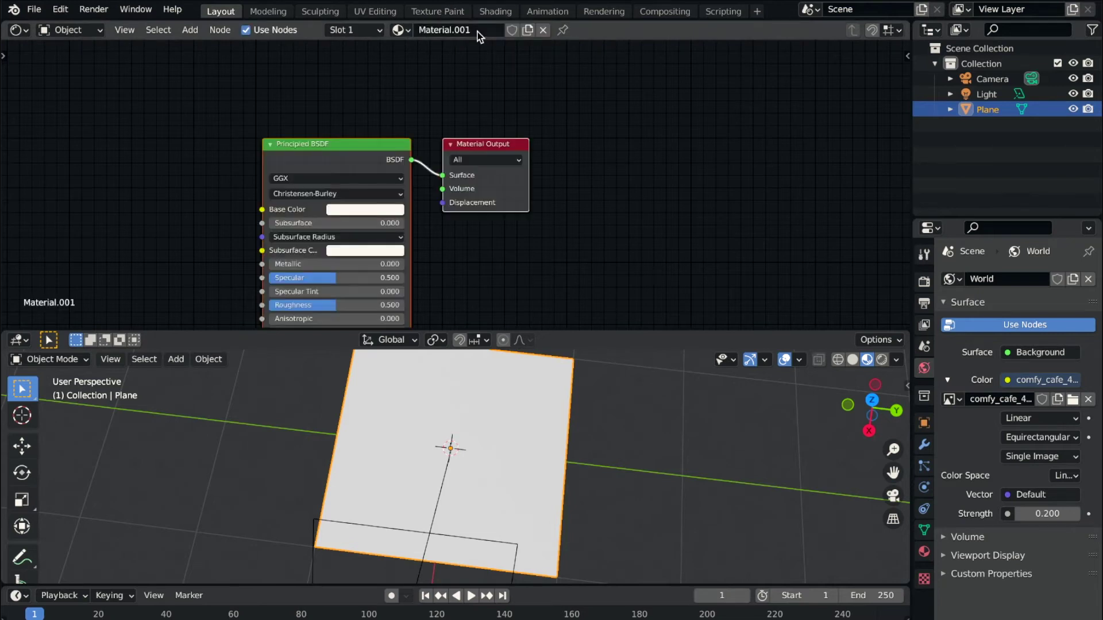
type("Til")
key("BackSpace")
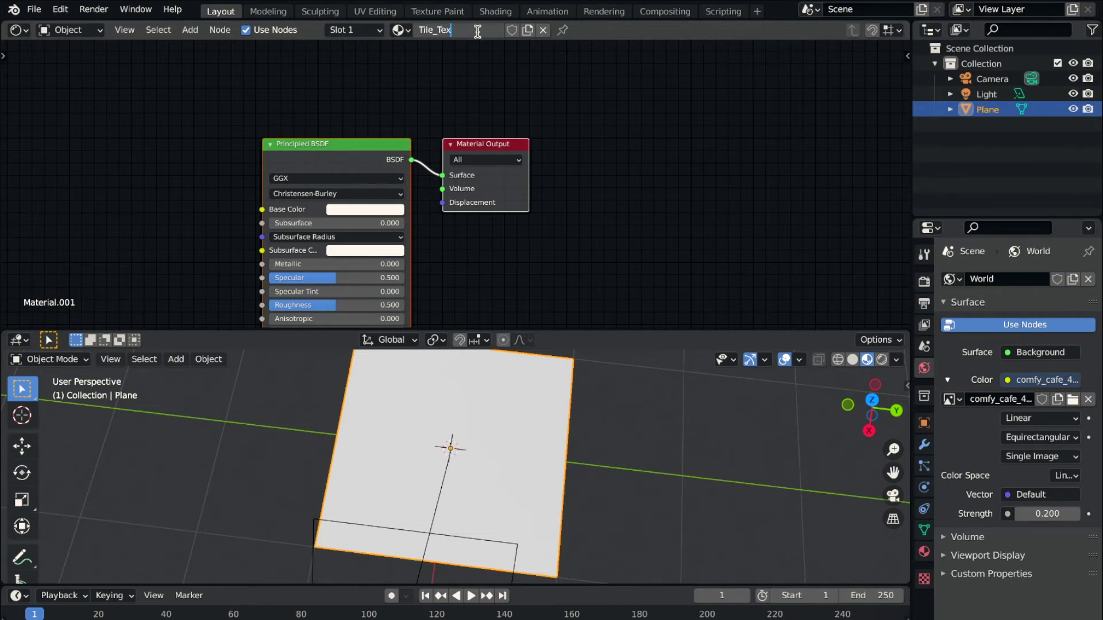
type("ture")
key("Return")
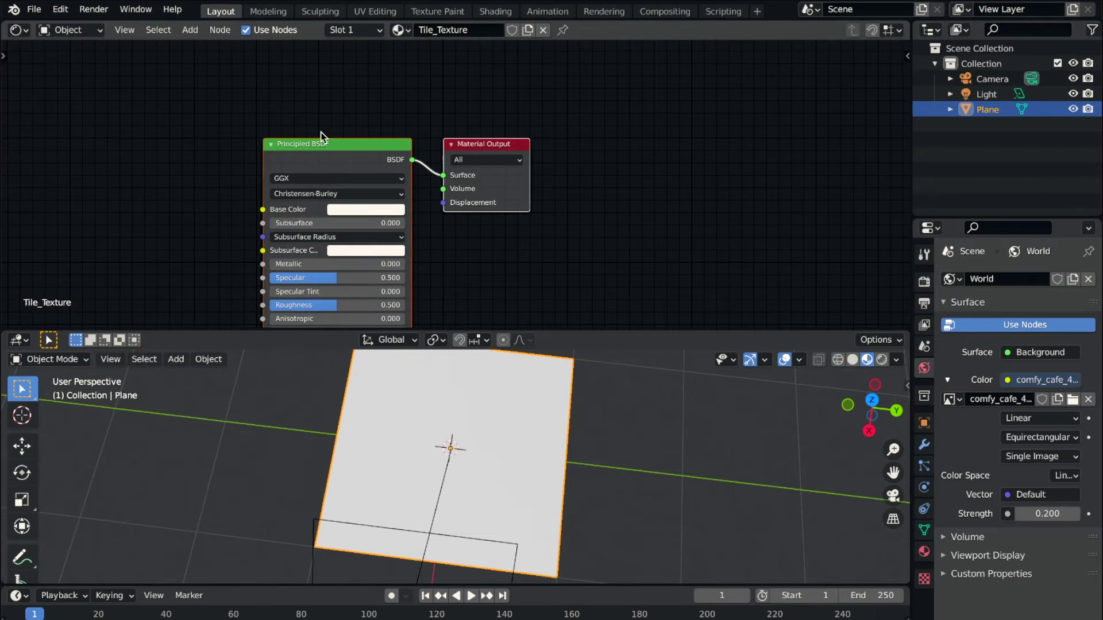
middle_click_drag(313, 144, 321, 138)
scroll(321, 138, "up", 1)
scroll(321, 139, "up", 1)
scroll(259, 170, "up", 1)
scroll(258, 170, "down", 1)
scroll(261, 168, "down", 1)
scroll(299, 205, "down", 1)
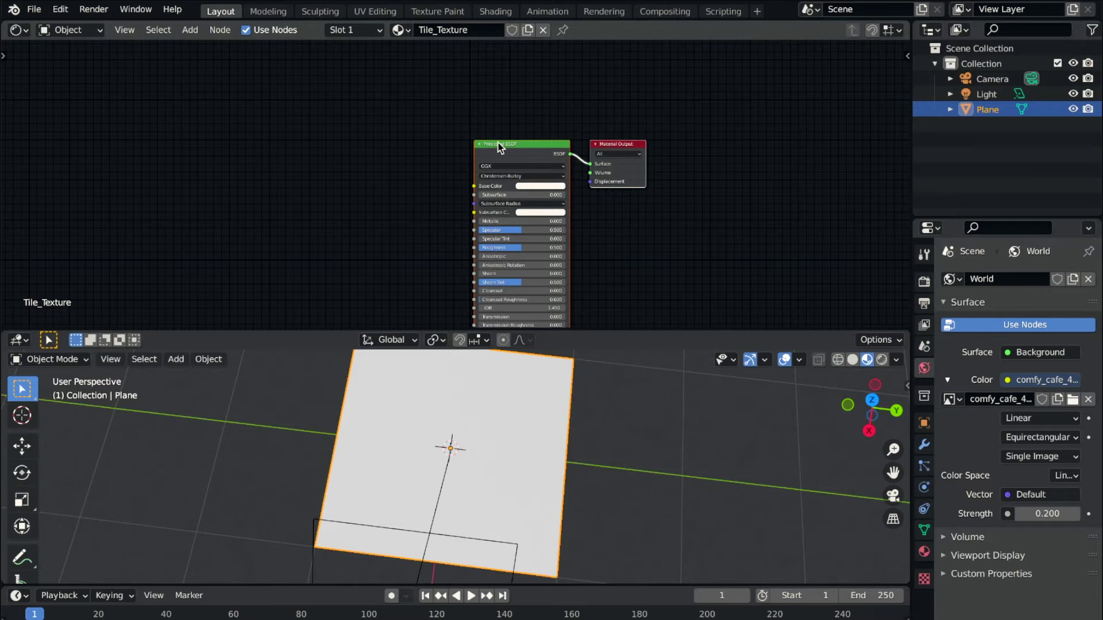
left_click_drag(473, 145, 448, 152)
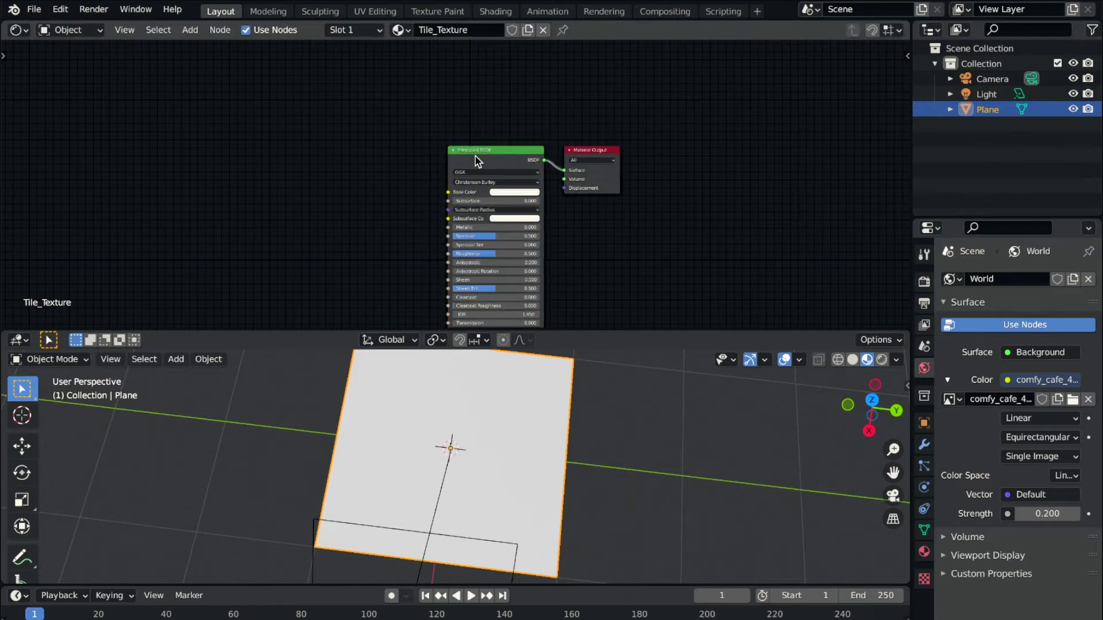
Replace the Principled BSDF with a Brick Texture whose Color feeds the output Surface.
key("Delete")
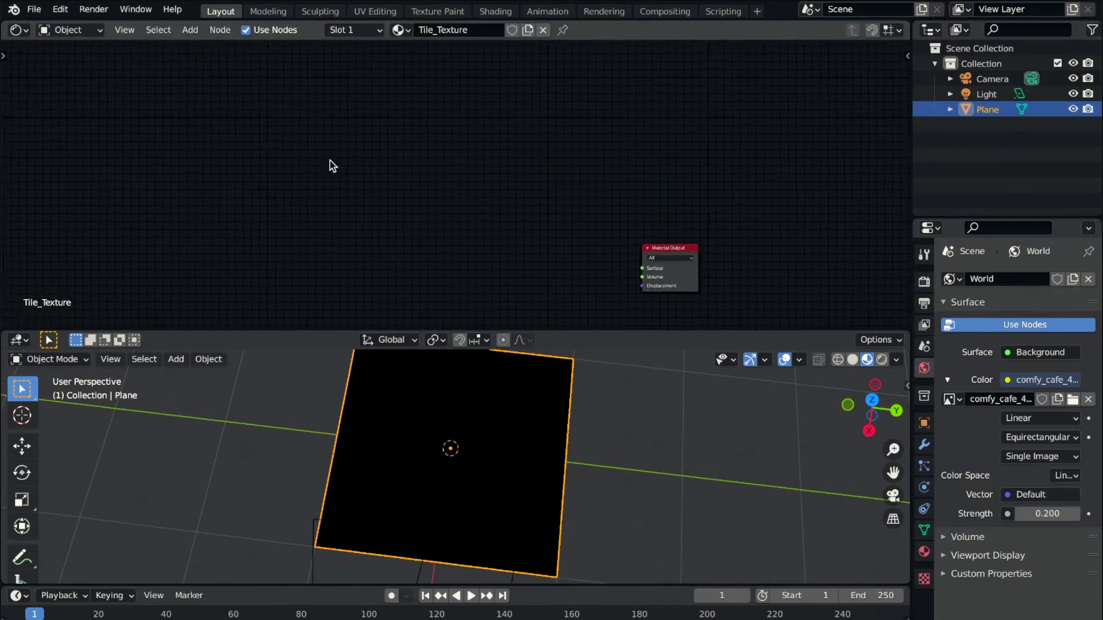
key("shift+a")
mouse_move(234, 185)
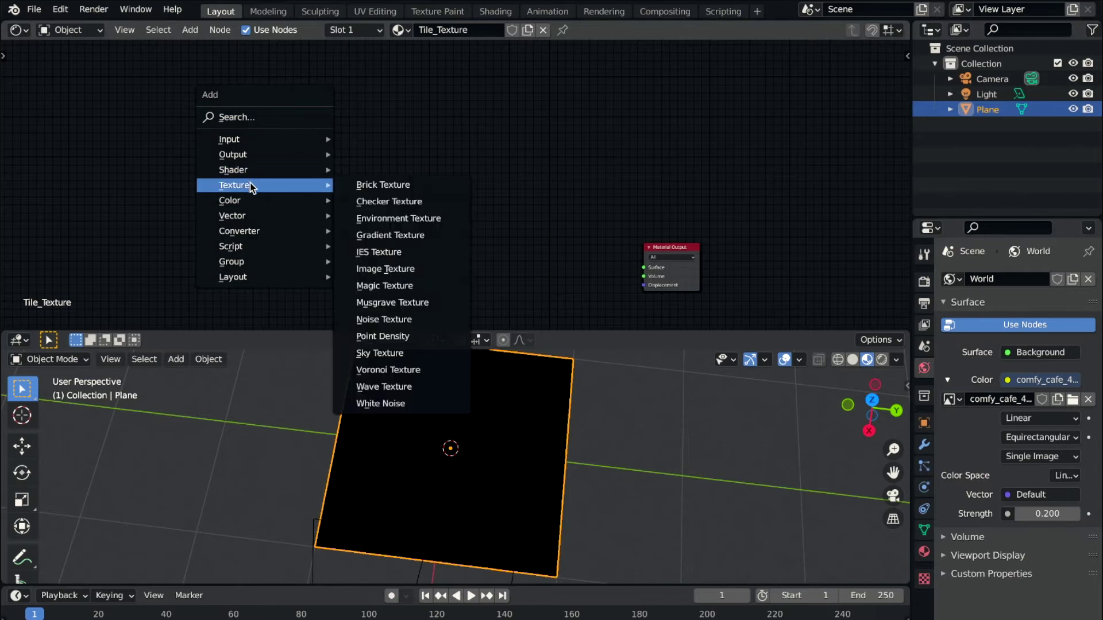
left_click(384, 186)
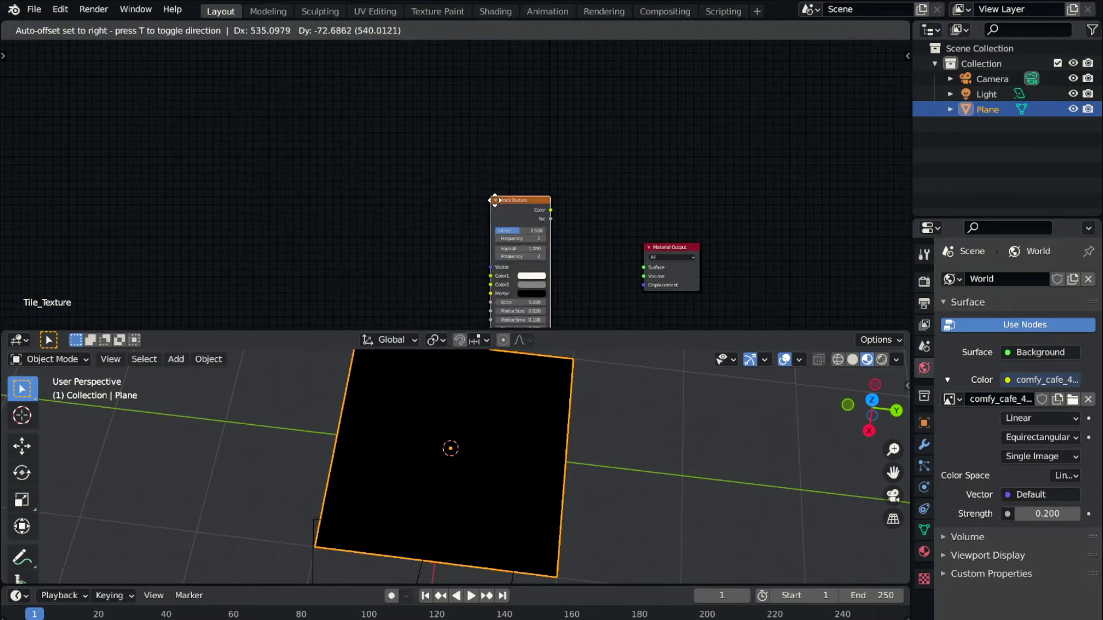
left_click(461, 235)
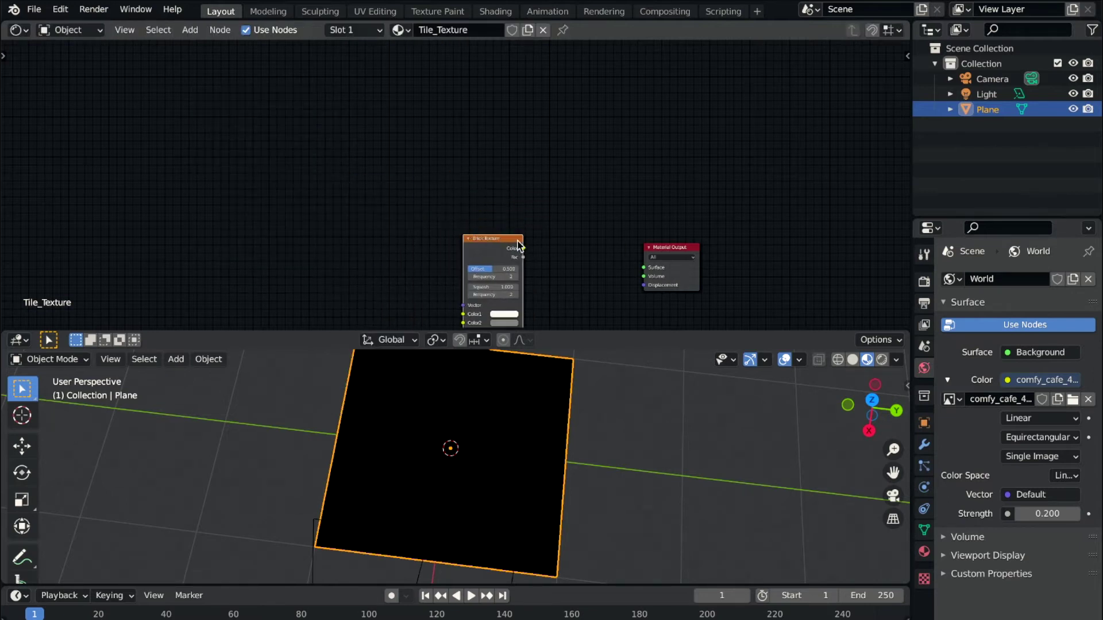
left_click_drag(521, 249, 644, 268)
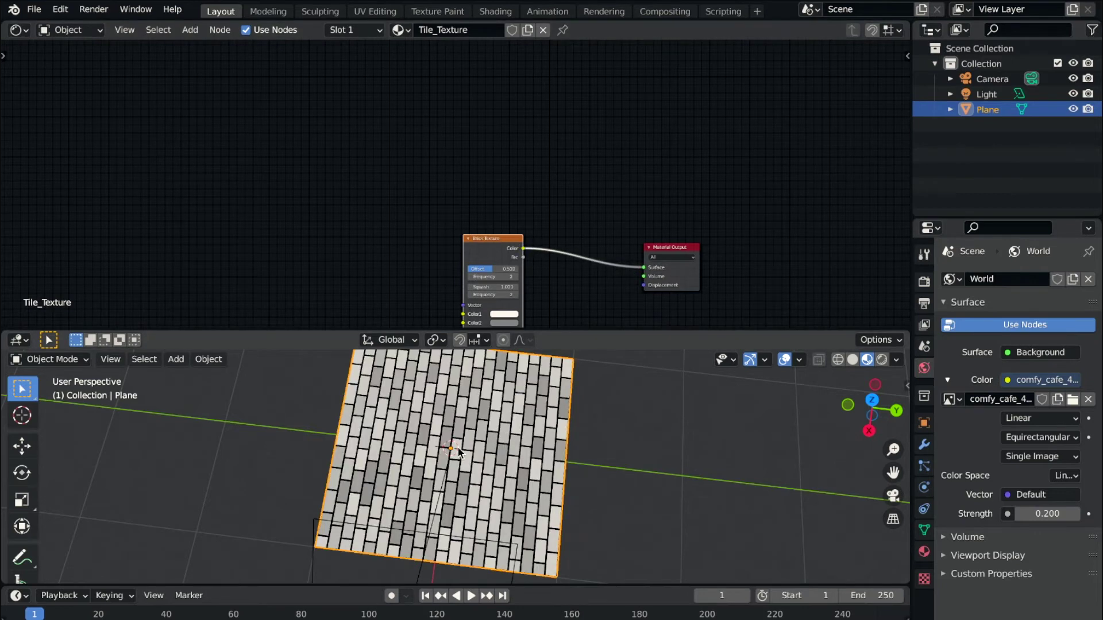
scroll(458, 447, "up", 3)
scroll(458, 449, "right", 3)
scroll(457, 448, "right", 3)
scroll(457, 448, "right", 3)
scroll(458, 449, "right", 3)
scroll(458, 448, "right", 3)
scroll(458, 448, "right", 3)
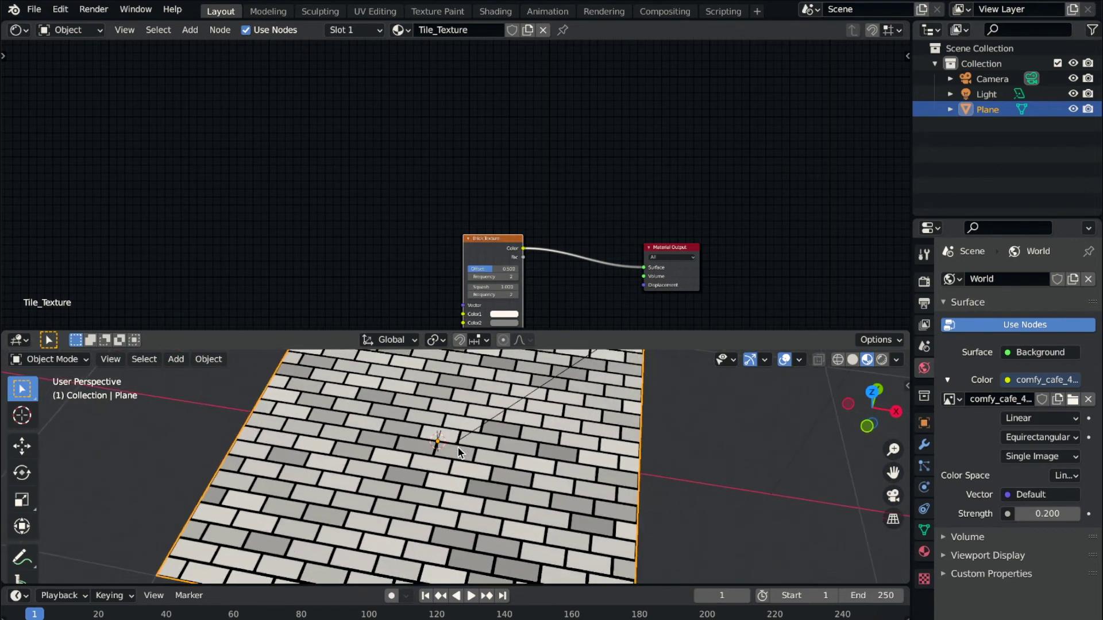
scroll(479, 268, "down", 2)
scroll(480, 267, "up", 2)
scroll(480, 267, "up", 4)
scroll(480, 271, "down", 1)
scroll(480, 270, "down", 2)
scroll(480, 270, "down", 1)
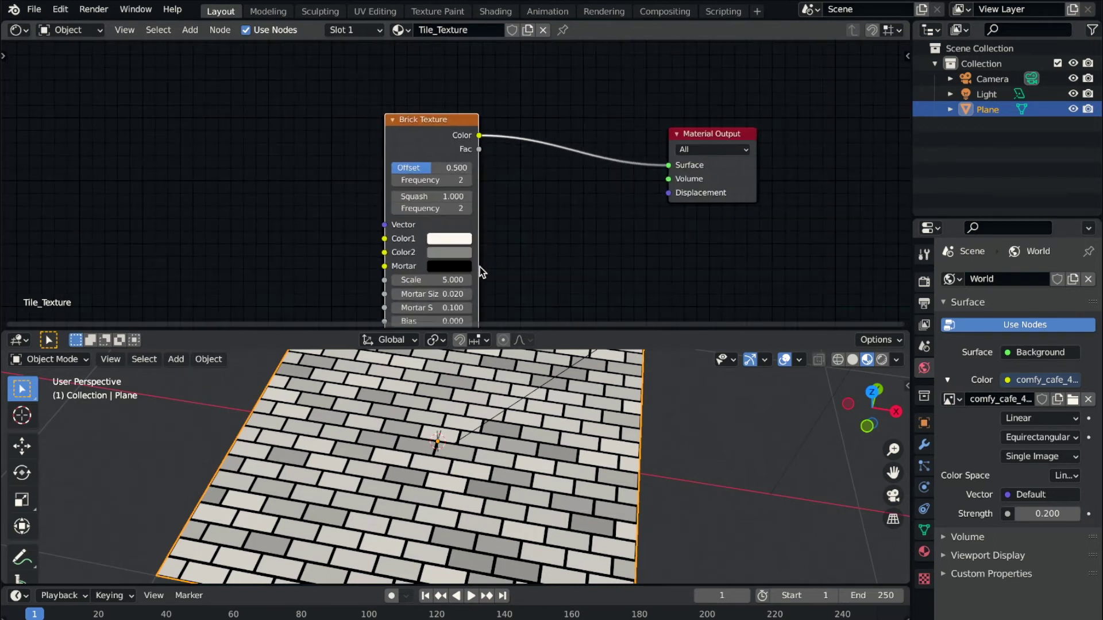
Set the brick Offset to 0 and Mortar Size to 0.030.
left_click(455, 170)
type("0")
key("Return")
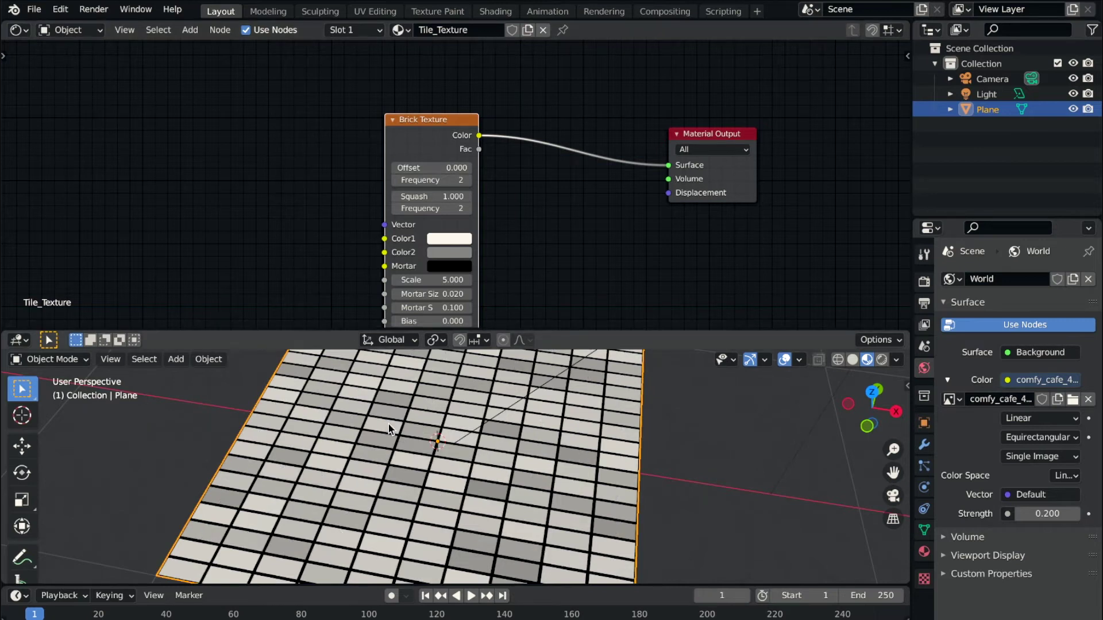
scroll(344, 212, "down", 1, "shift")
scroll(343, 216, "down", 1, "shift")
scroll(344, 216, "down", 1, "shift")
scroll(343, 216, "down", 1, "shift")
scroll(343, 216, "down", 1, "shift")
scroll(343, 212, "down", 1, "shift")
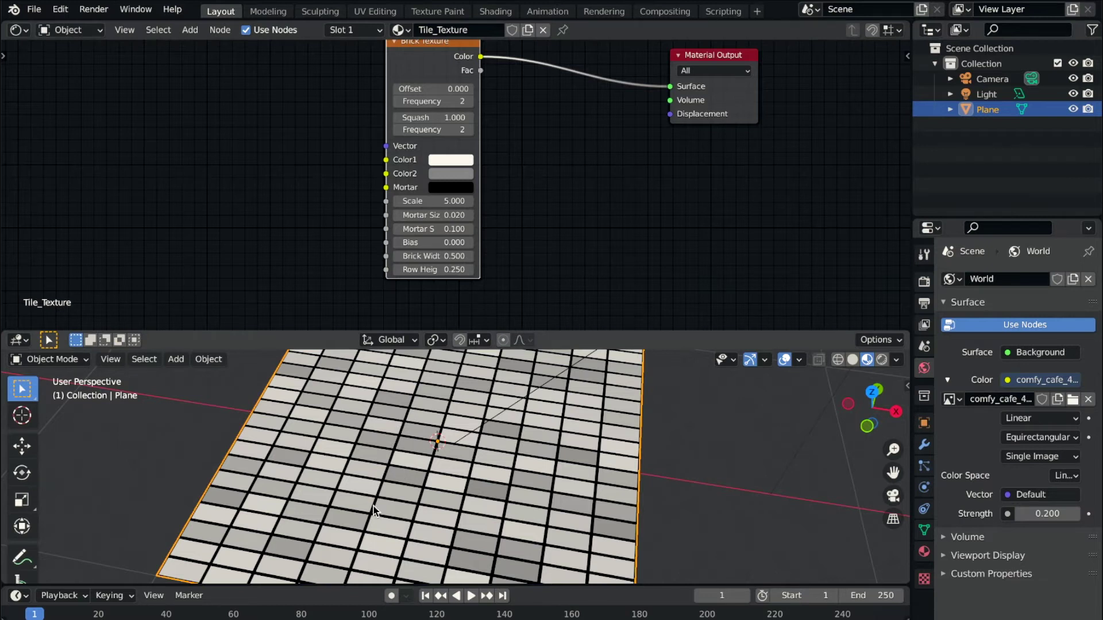
left_click(417, 217)
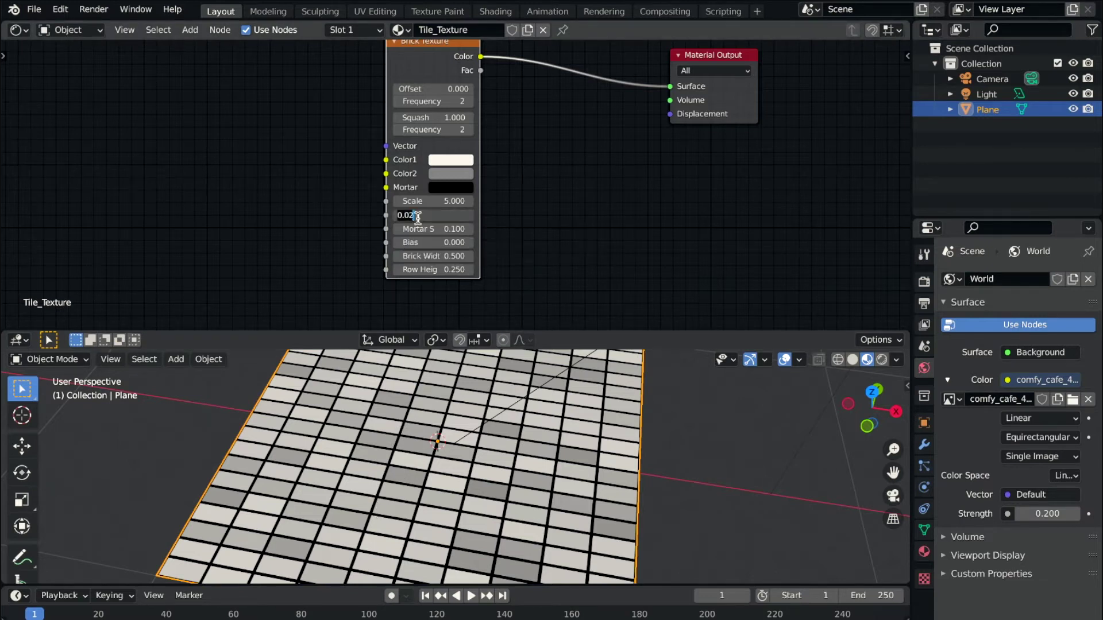
key("BackSpace")
key("Return")
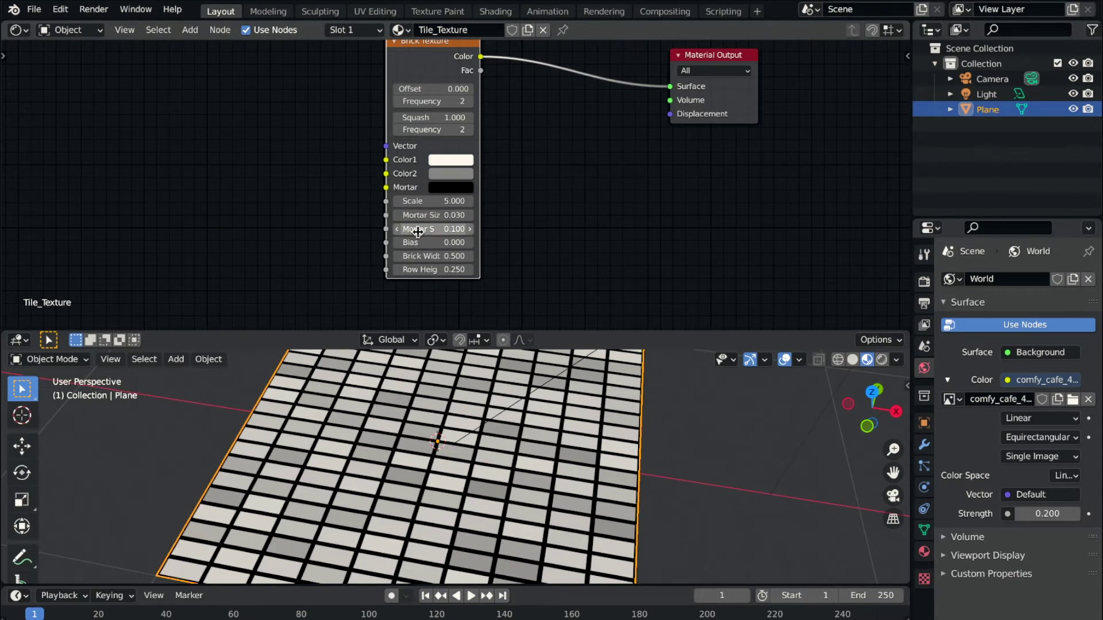
scroll(419, 232, "up", 2)
scroll(419, 231, "up", 2)
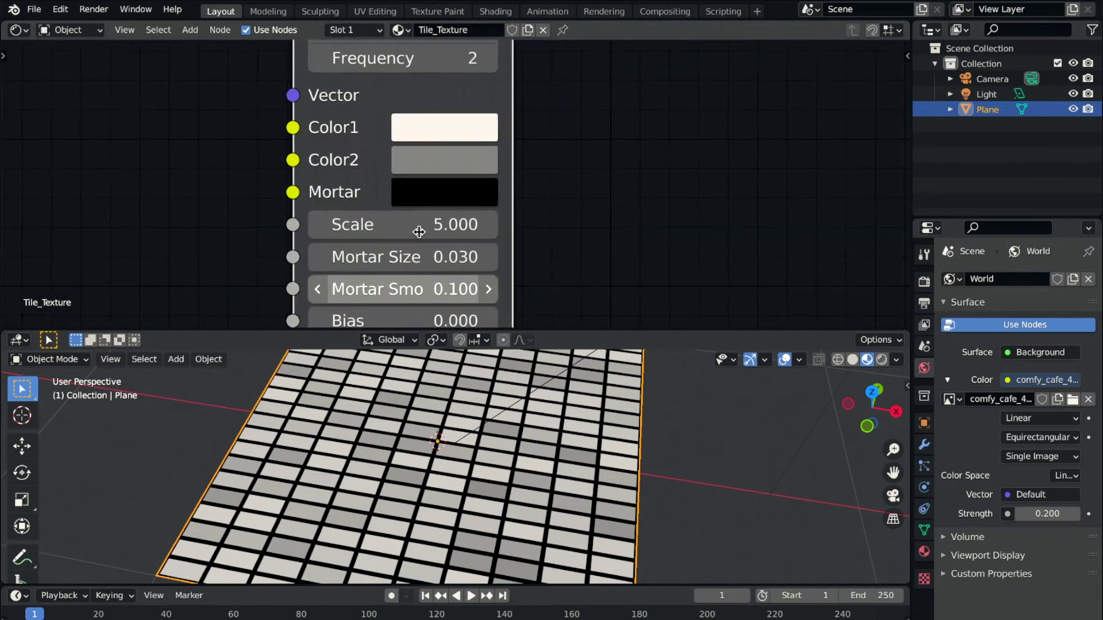
scroll(419, 231, "up", 1)
Widen the Brick Texture node, orbit down onto the plane, and select the camera, then the plane.
left_click_drag(541, 175, 683, 177)
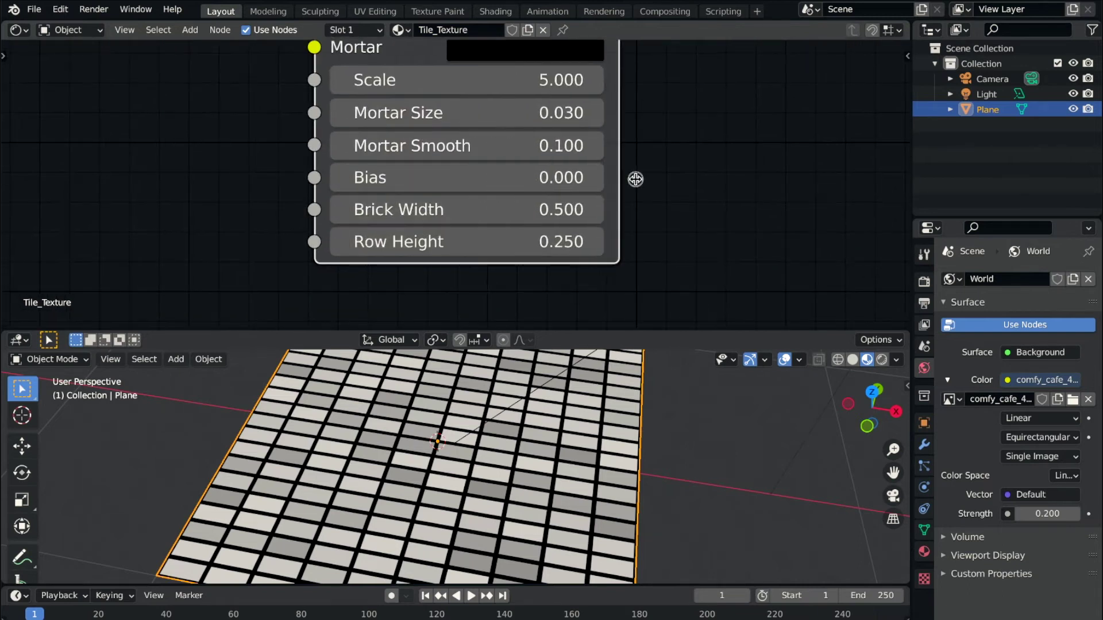
middle_click_drag(385, 441, 443, 461)
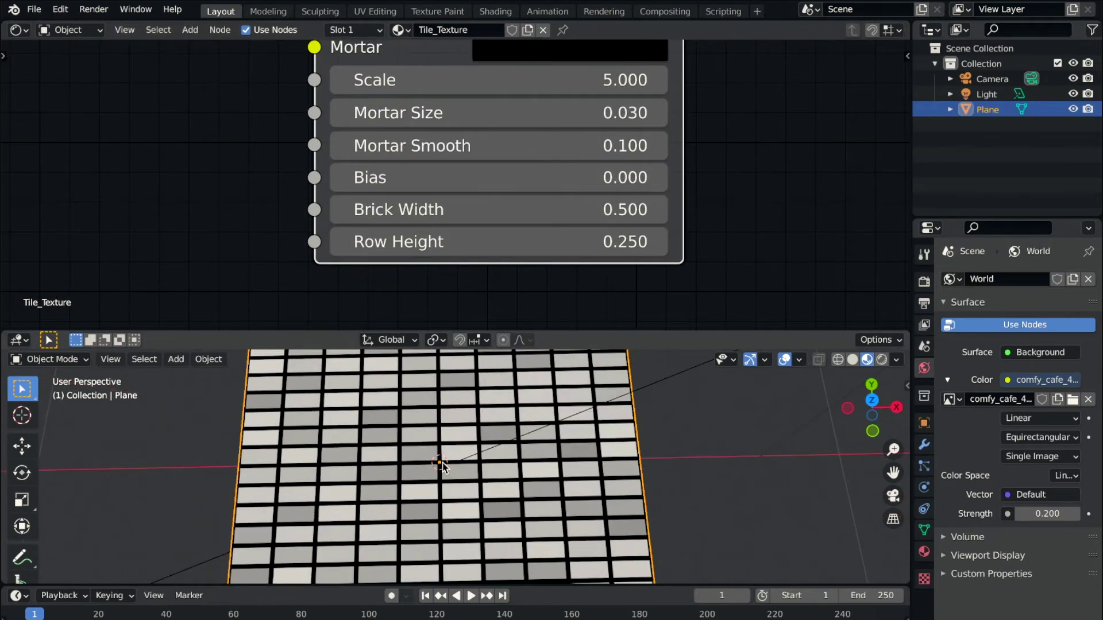
scroll(445, 467, "down", 4)
scroll(445, 467, "down", 2)
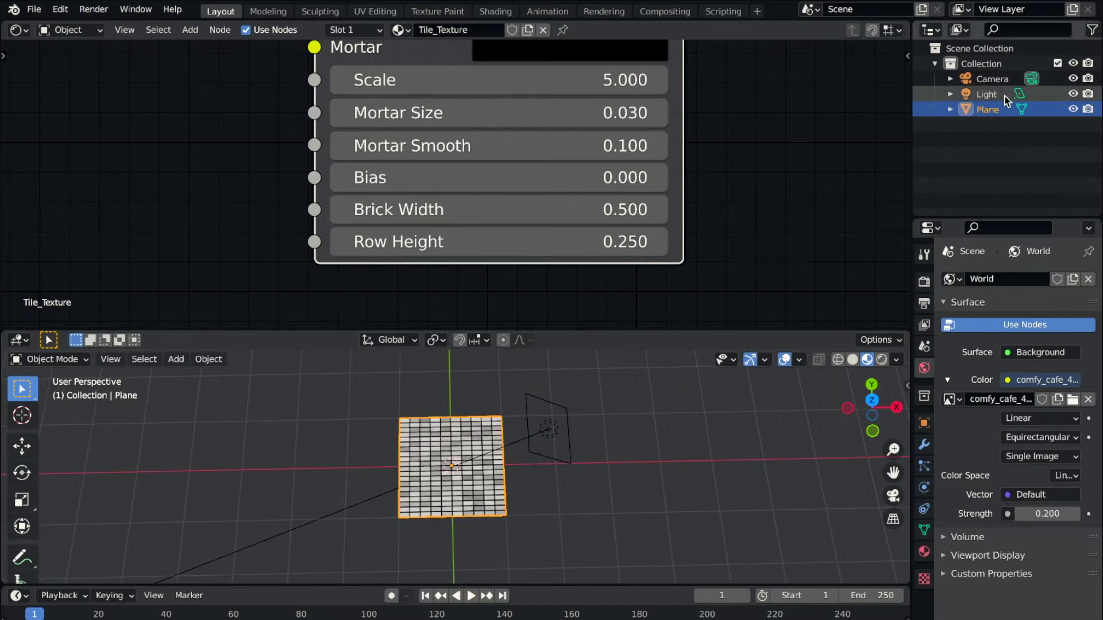
left_click(994, 82)
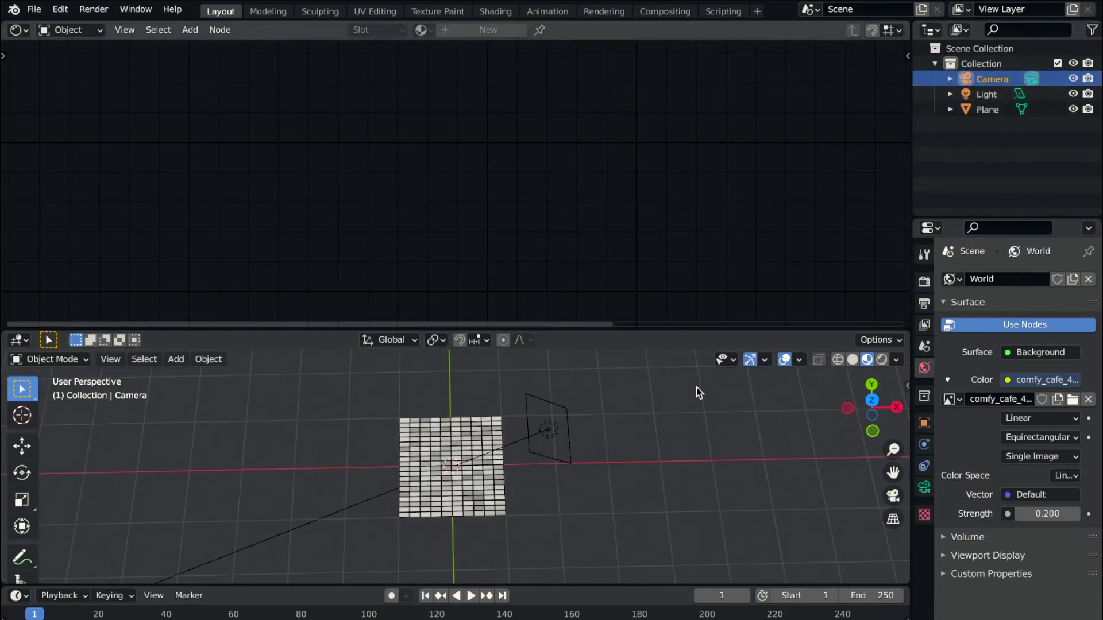
left_click(423, 442)
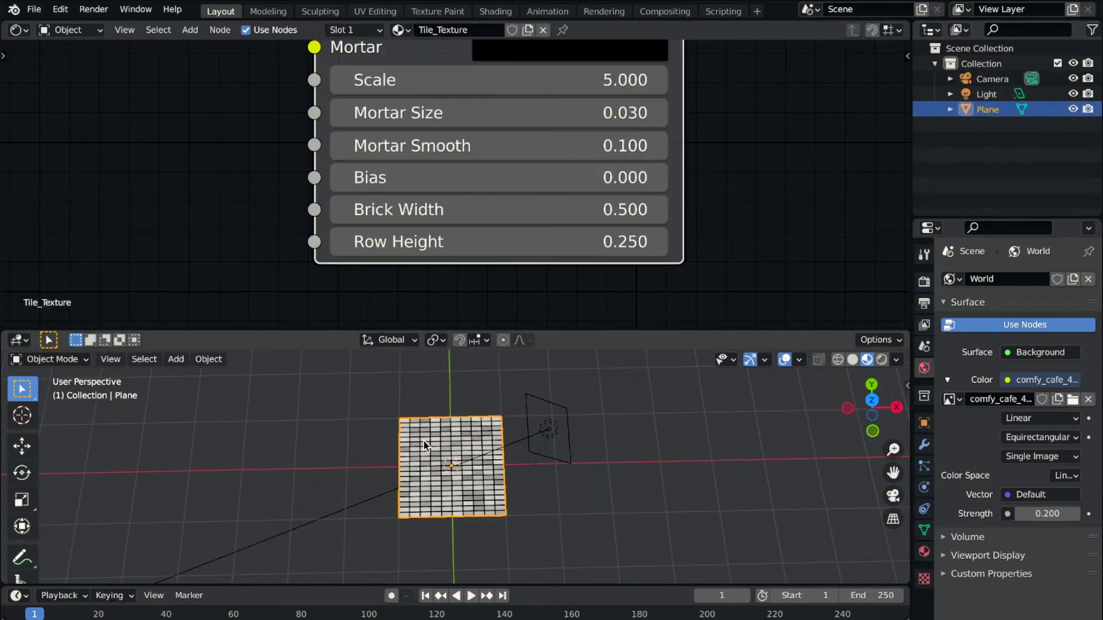
Toggle camera view on and off, show Object transform properties, and orbit to a tilted perspective.
left_click(894, 497)
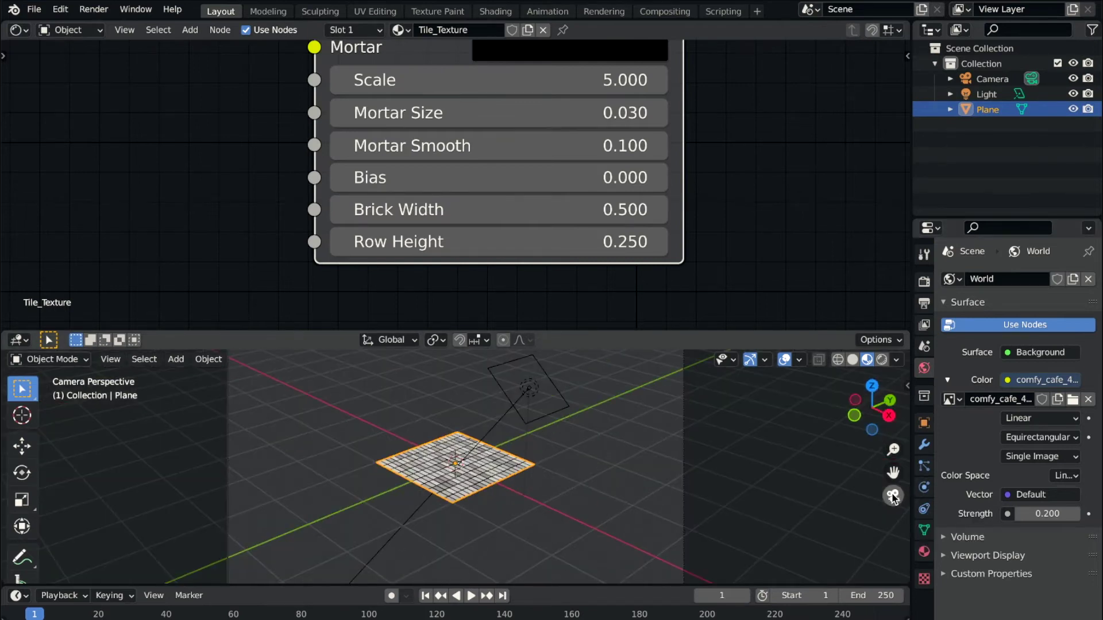
left_click(924, 423)
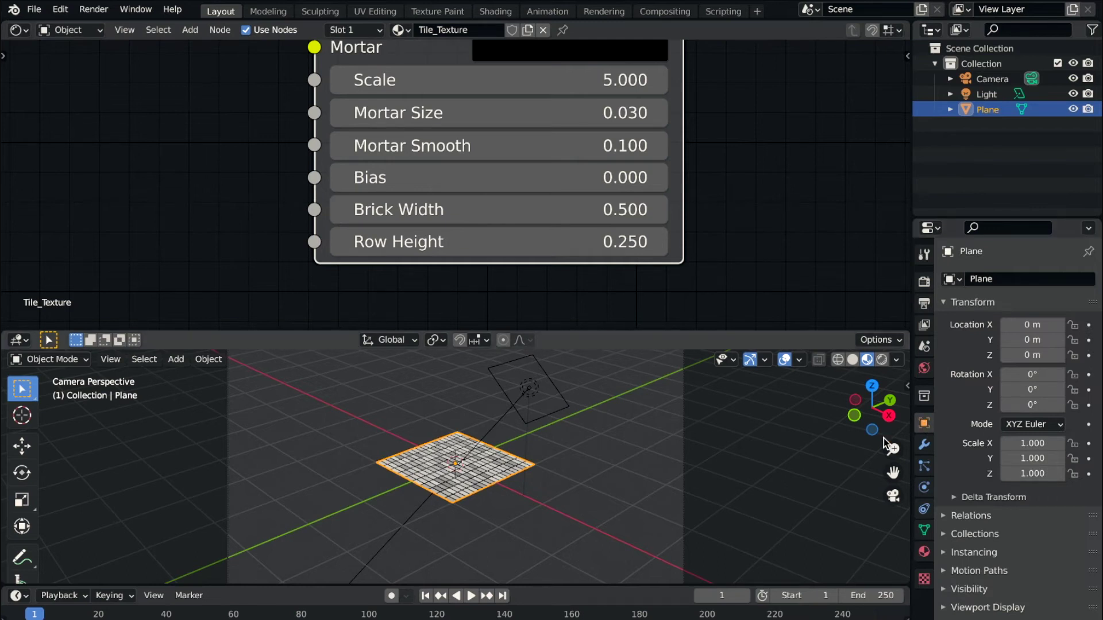
left_click(891, 497)
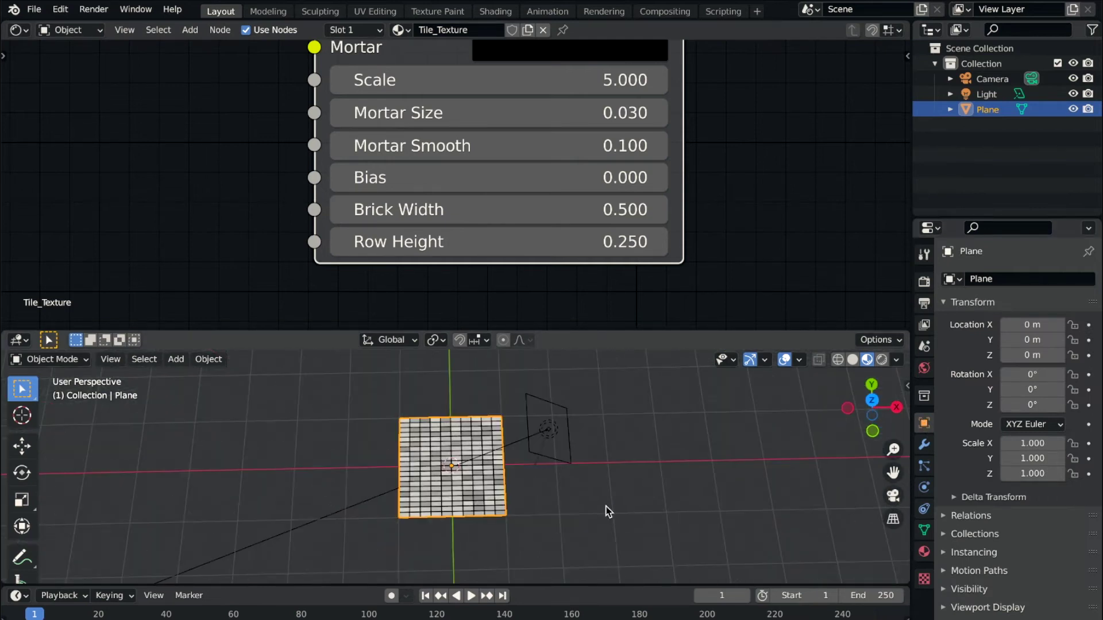
scroll(605, 506, "down", 3)
middle_click_drag(606, 507, 654, 465)
middle_click_drag(606, 507, 701, 378)
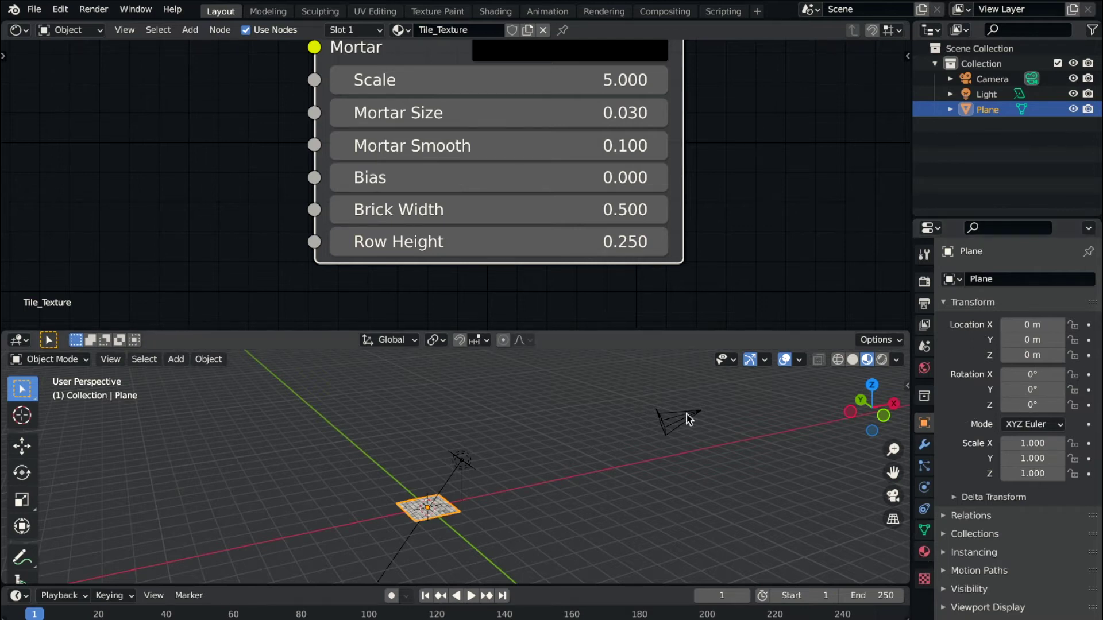
Select the camera and set its X, Y and Z location to 0.
left_click(667, 420)
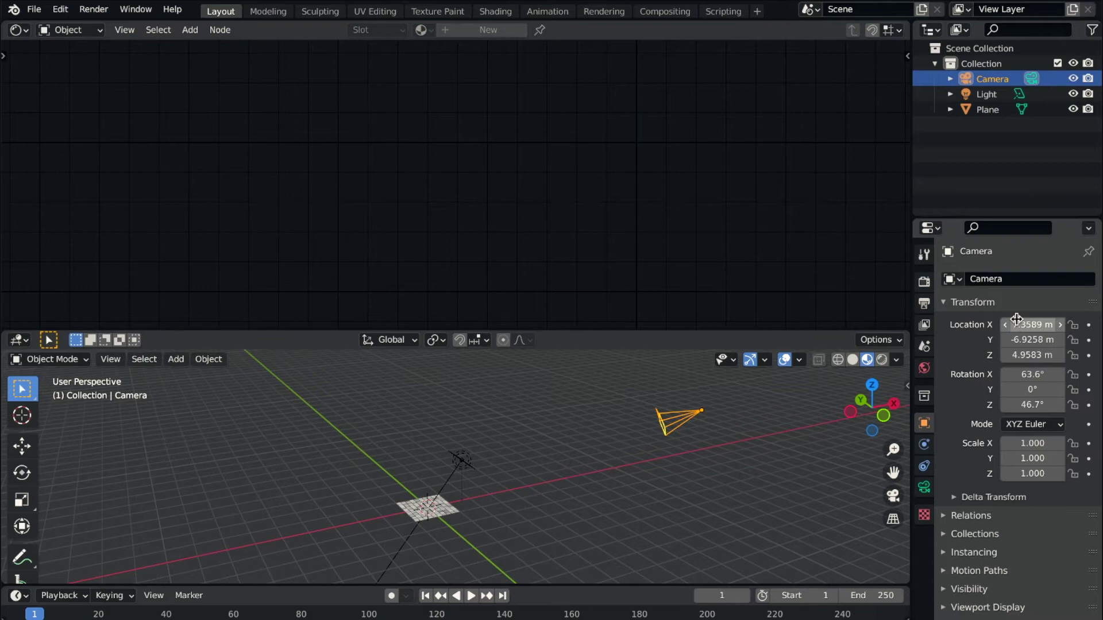
left_click_drag(1018, 353, 1017, 321)
type("0")
key("Return")
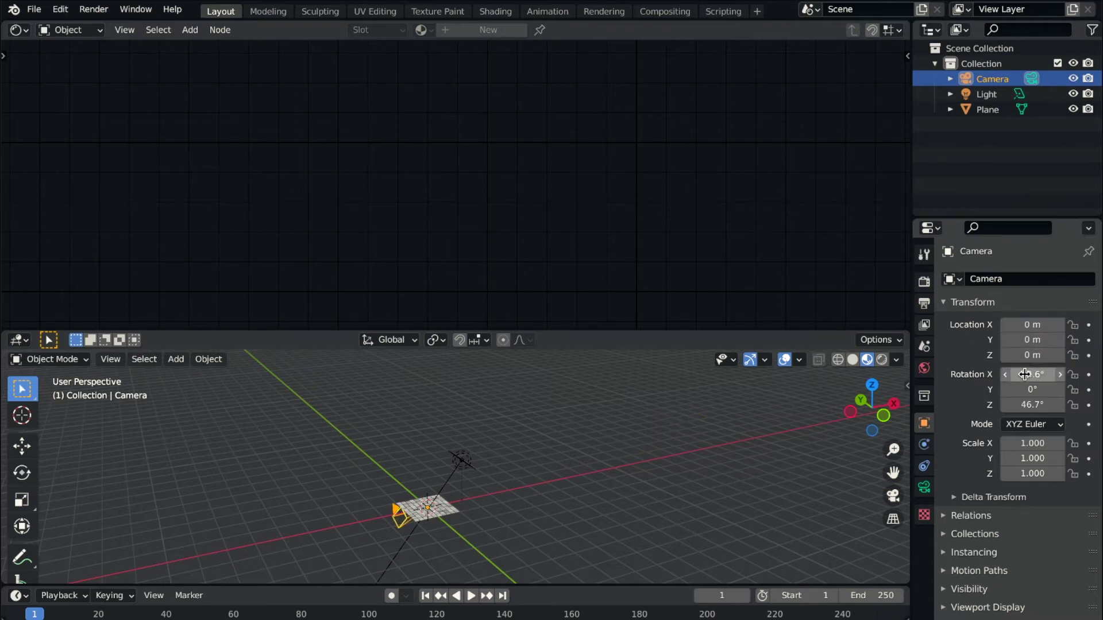
Set all three camera rotation angles to 63.6°.
left_click_drag(1023, 406, 1023, 374)
key("Return")
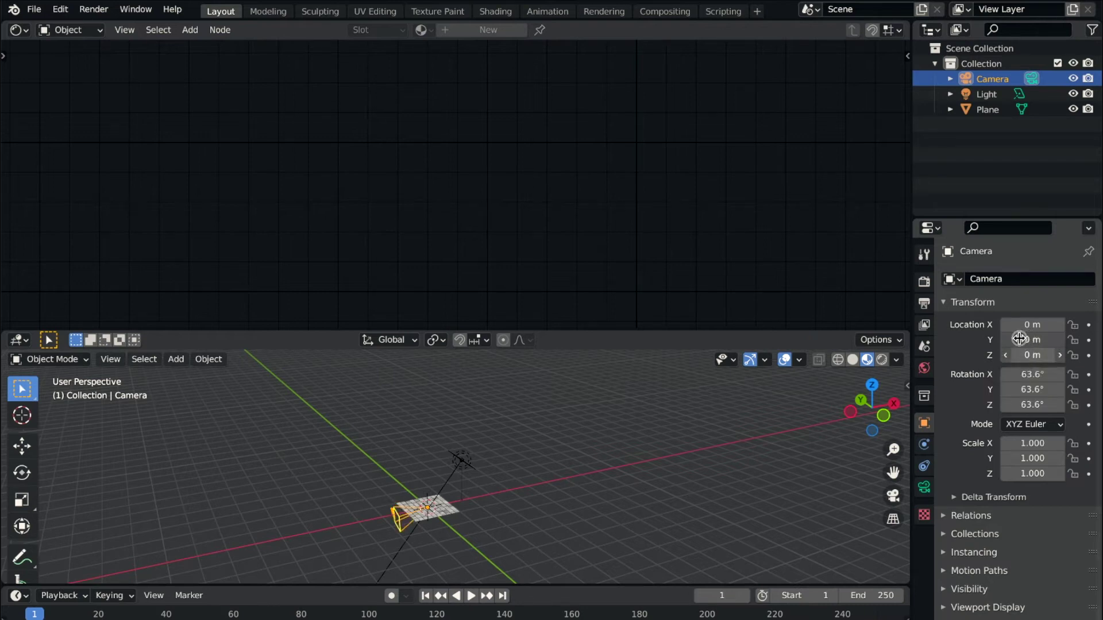
left_click_drag(1020, 338, 1019, 355)
key("Escape")
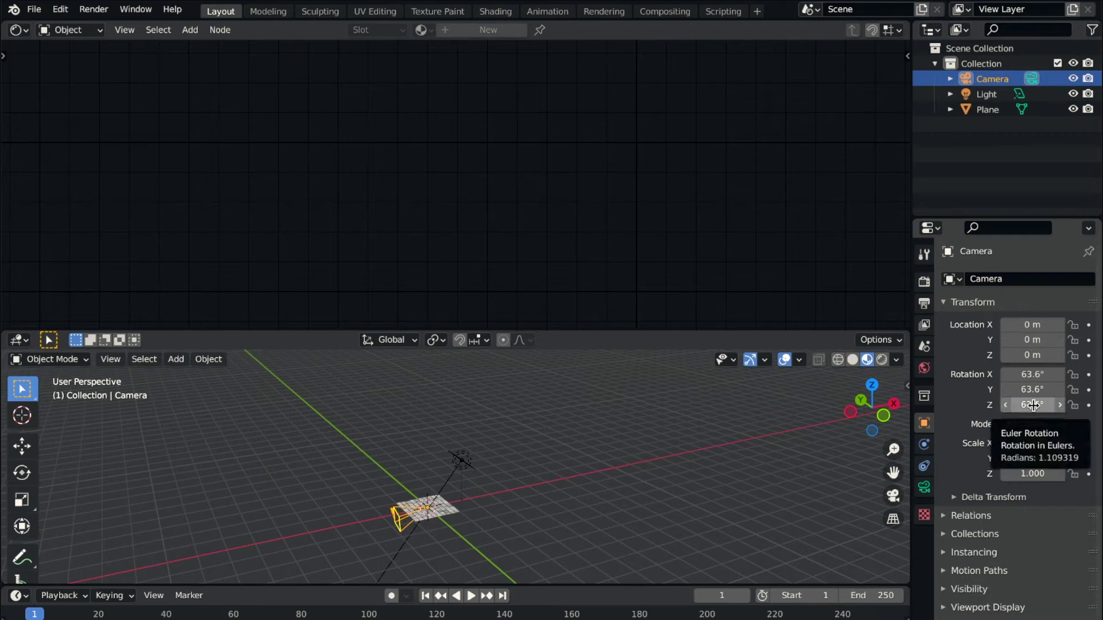
left_click_drag(1032, 374, 1030, 401)
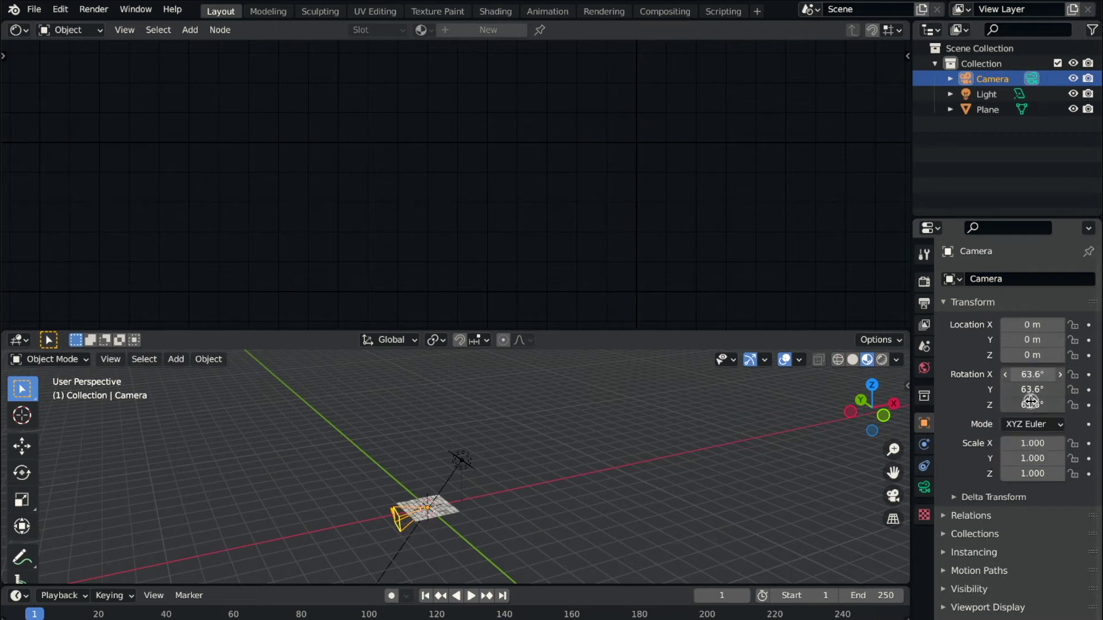
key("Return")
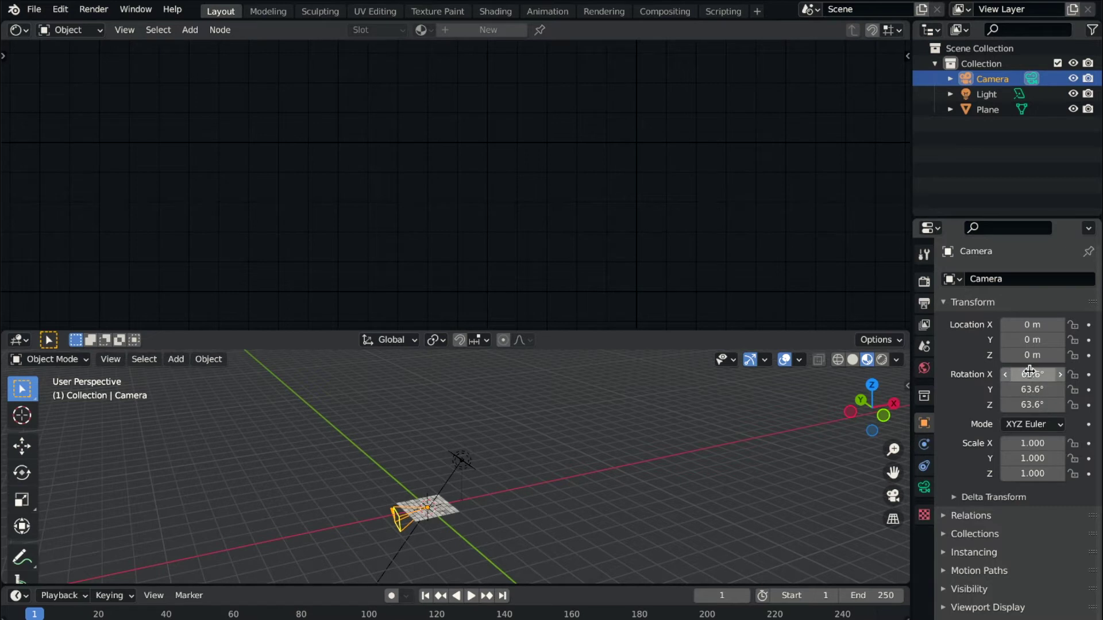
mouse_move(1030, 372)
left_mouse_down()
mouse_move(1030, 398)
mouse_move(1030, 373)
left_mouse_up()
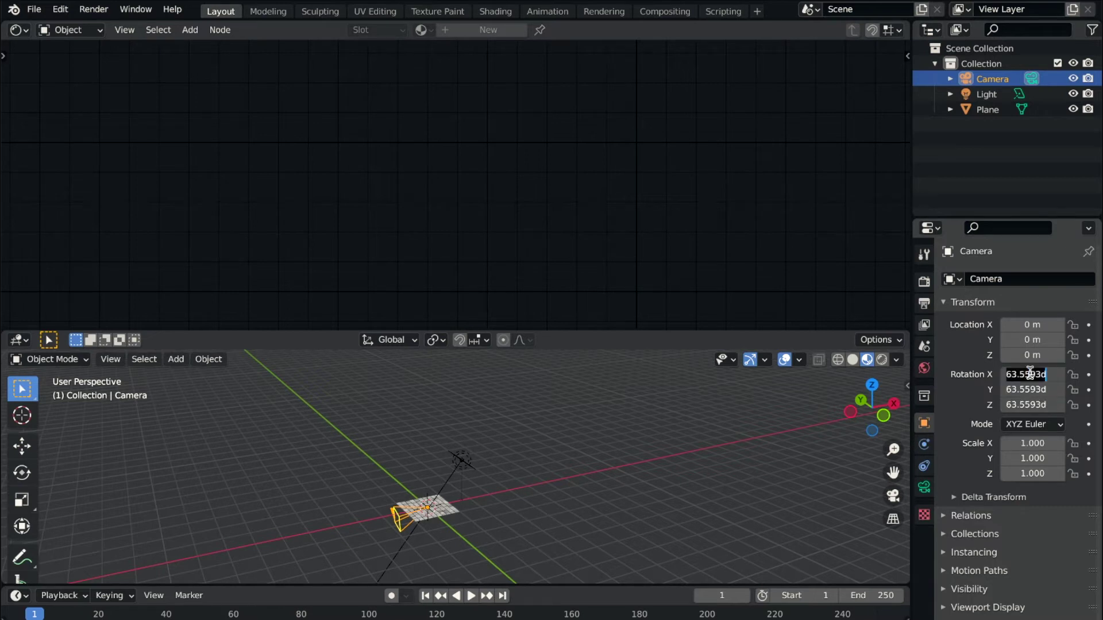
key("Return")
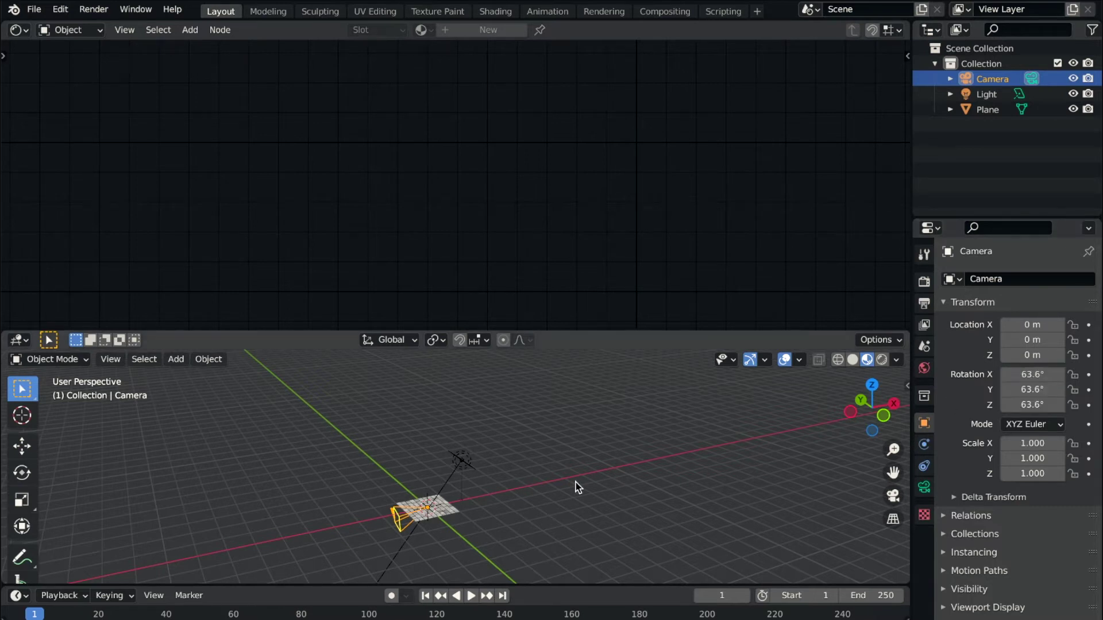
scroll(452, 516, "down", 1)
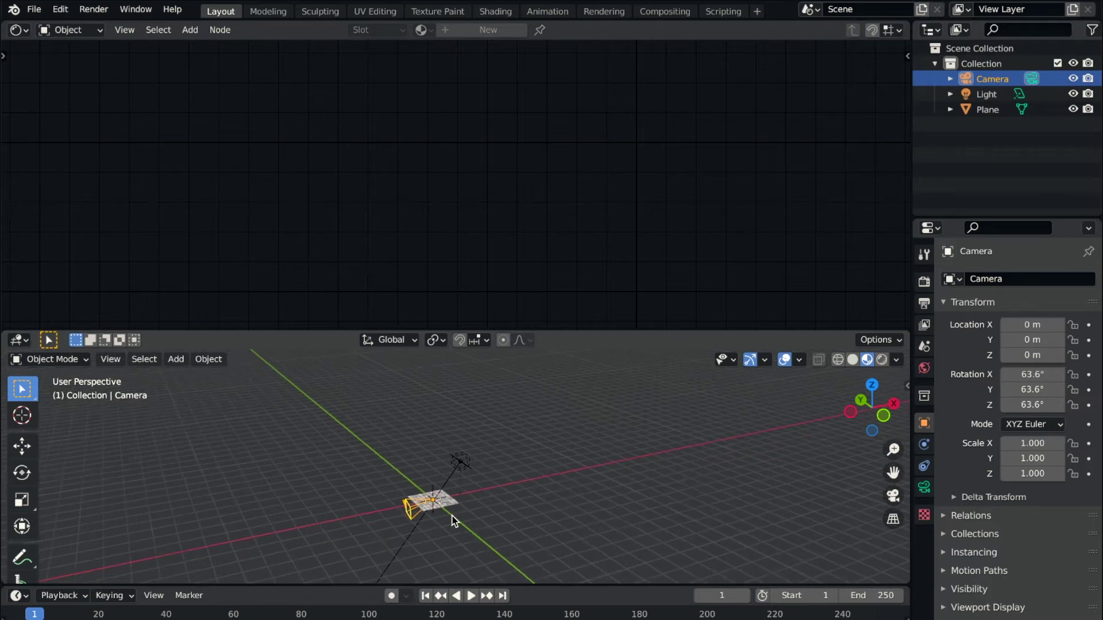
scroll(453, 516, "down", 1)
scroll(453, 516, "down", 1)
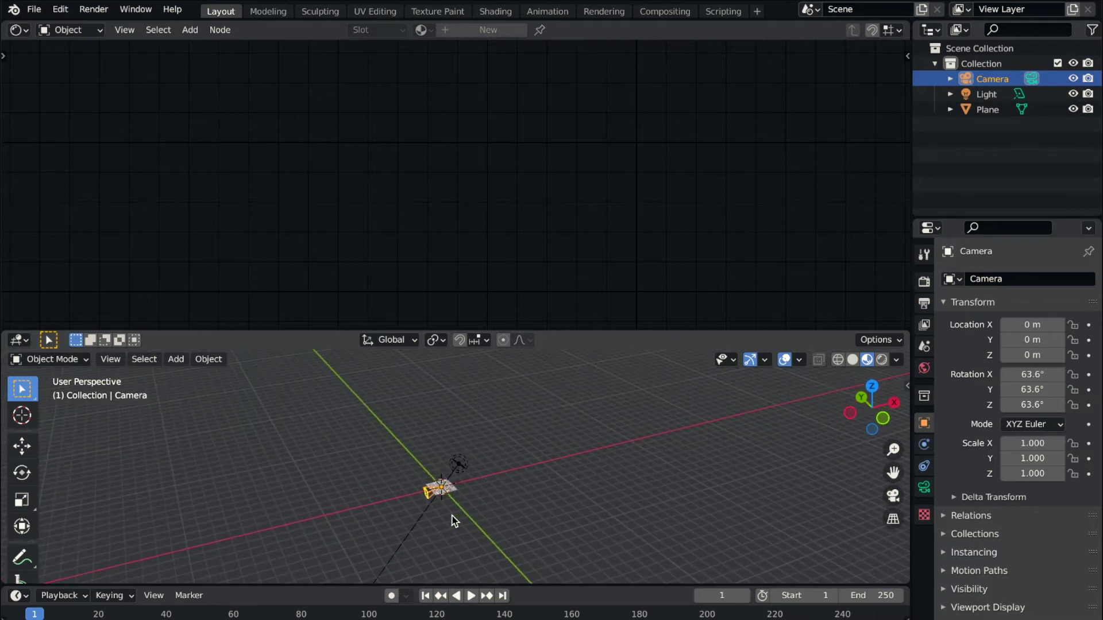
scroll(453, 516, "up", 1)
scroll(453, 517, "up", 1)
scroll(453, 517, "up", 2)
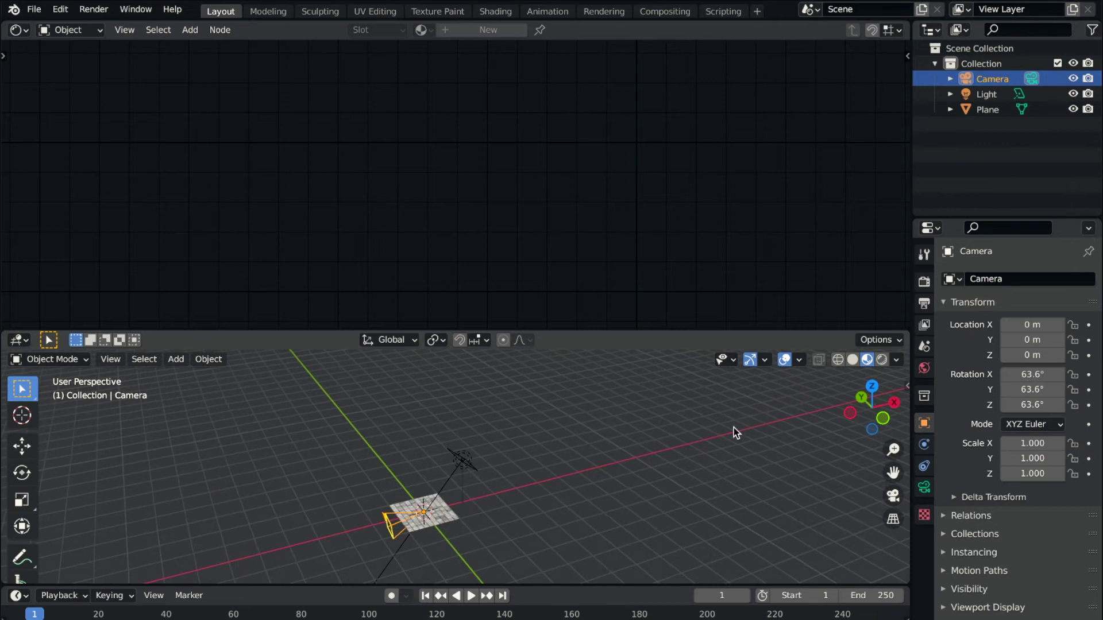
Enable Lock Camera to View in the sidebar's View tab, then orbit the camera toward the plane.
left_click(893, 495)
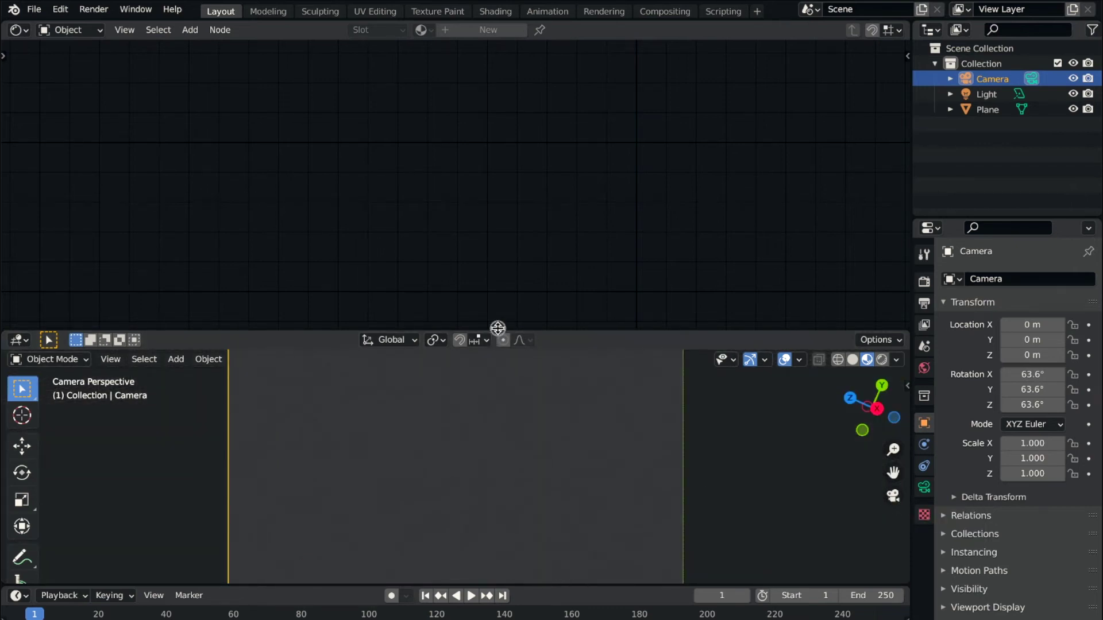
left_click_drag(504, 293, 507, 211)
key("n")
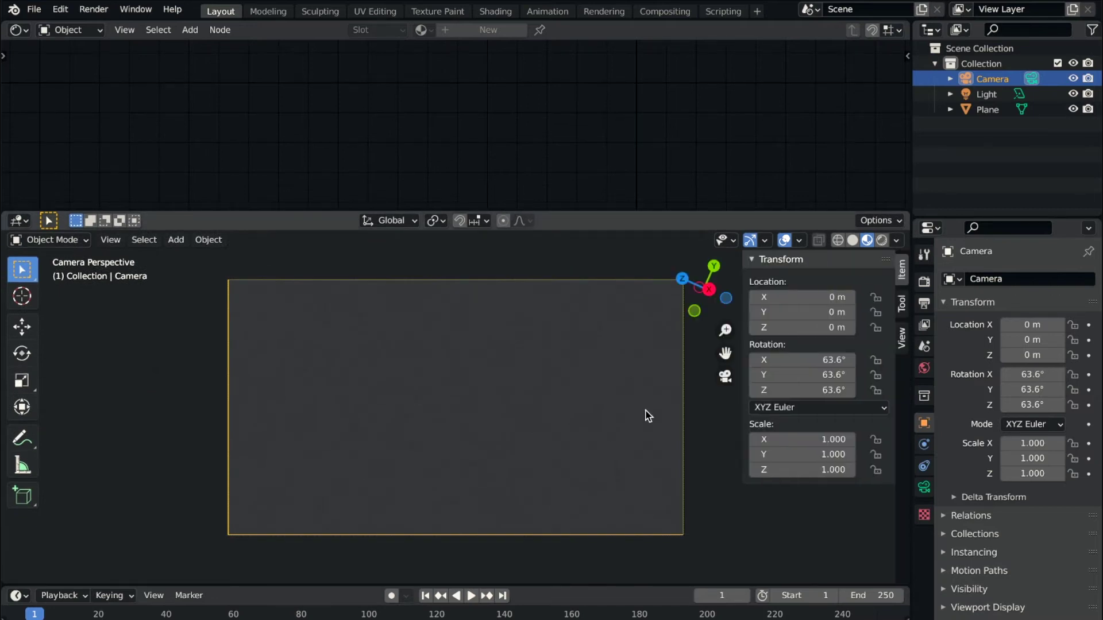
left_click(903, 303)
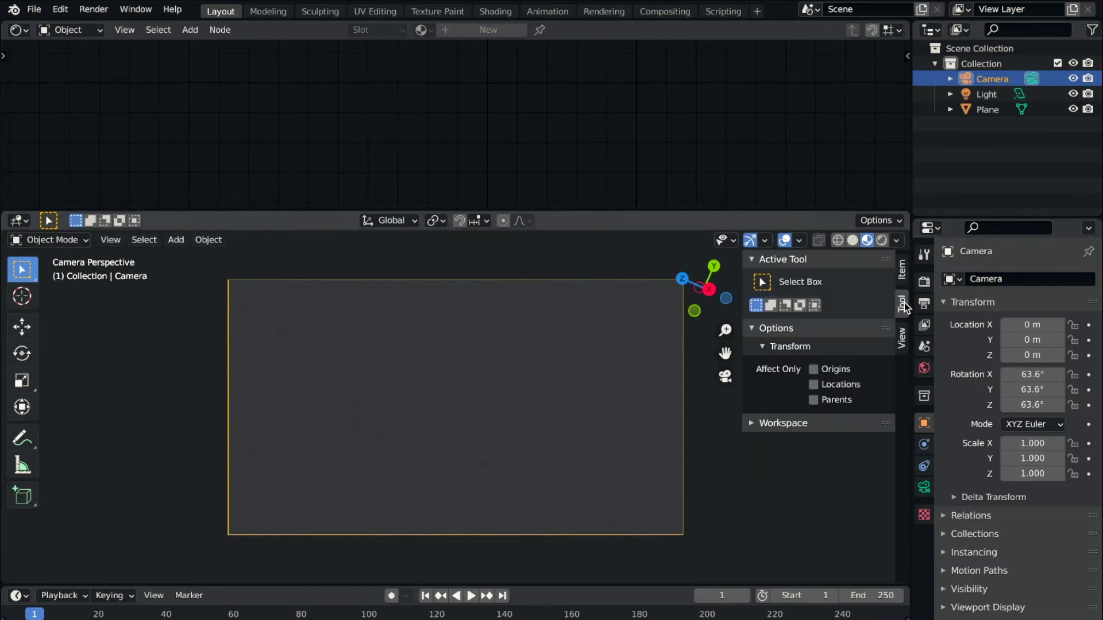
left_click(903, 337)
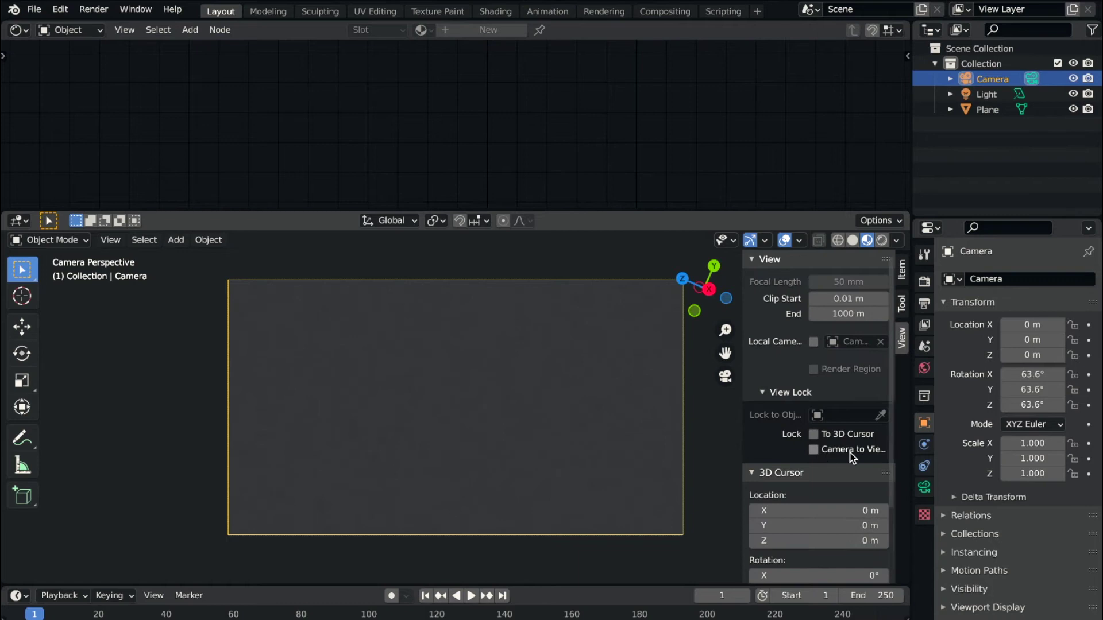
left_click(813, 450)
key("n")
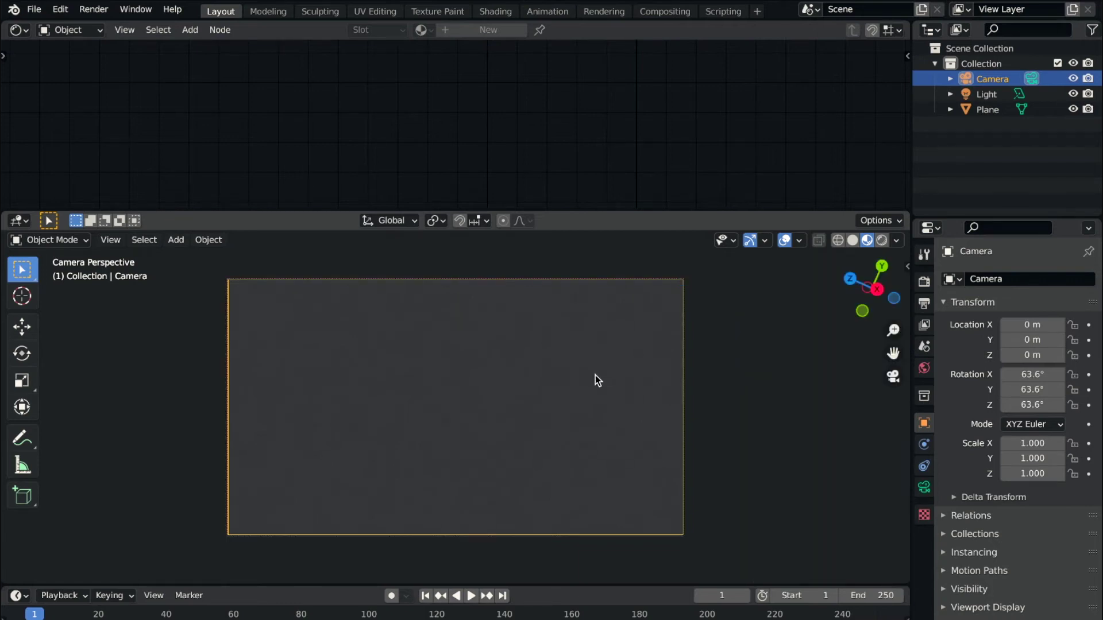
scroll(464, 426, "down", 2)
scroll(465, 426, "down", 2)
scroll(464, 425, "down", 2)
scroll(465, 426, "down", 1)
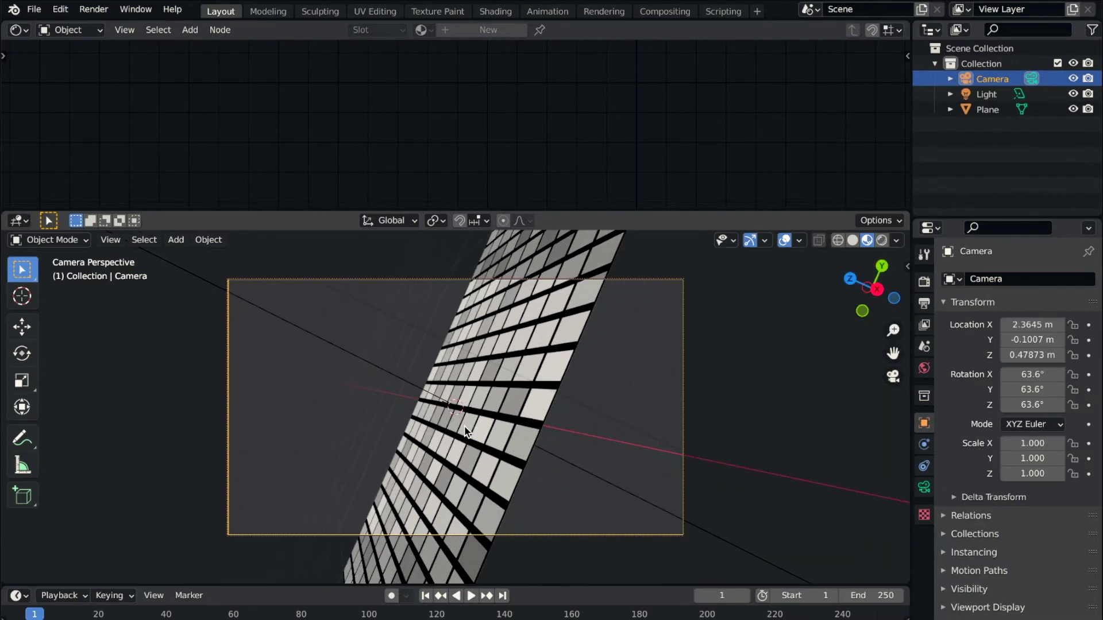
key("KP_6")
key("KP_6")
middle_click_drag(464, 426, 495, 408)
Frame the selected plane with View > Frame Selected and orbit with numpad 4 and 8.
left_click(527, 353)
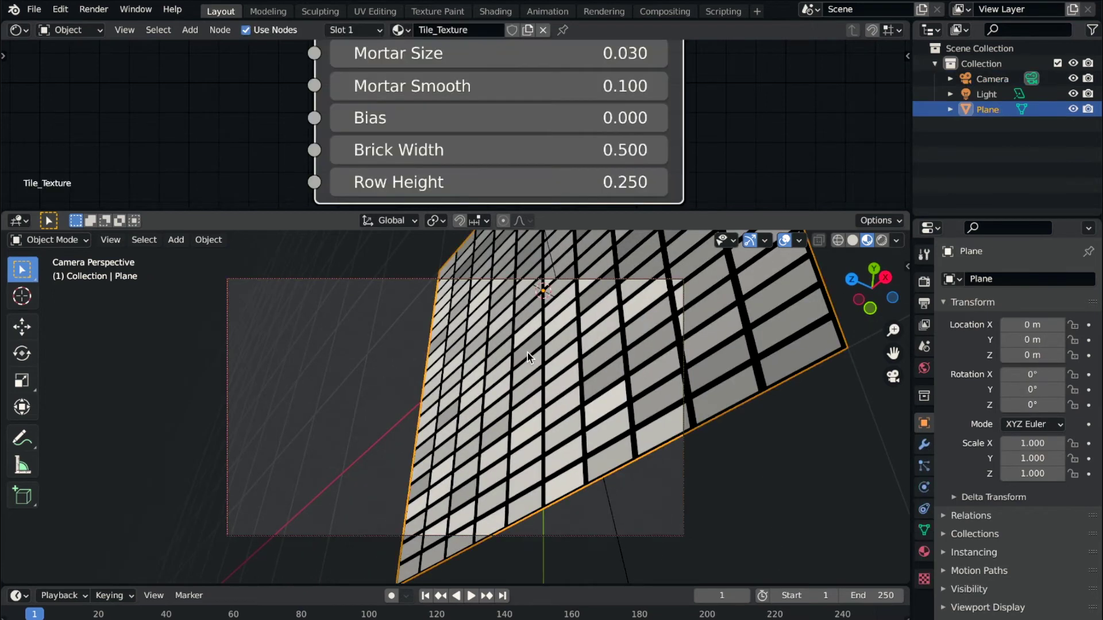
left_click(110, 240)
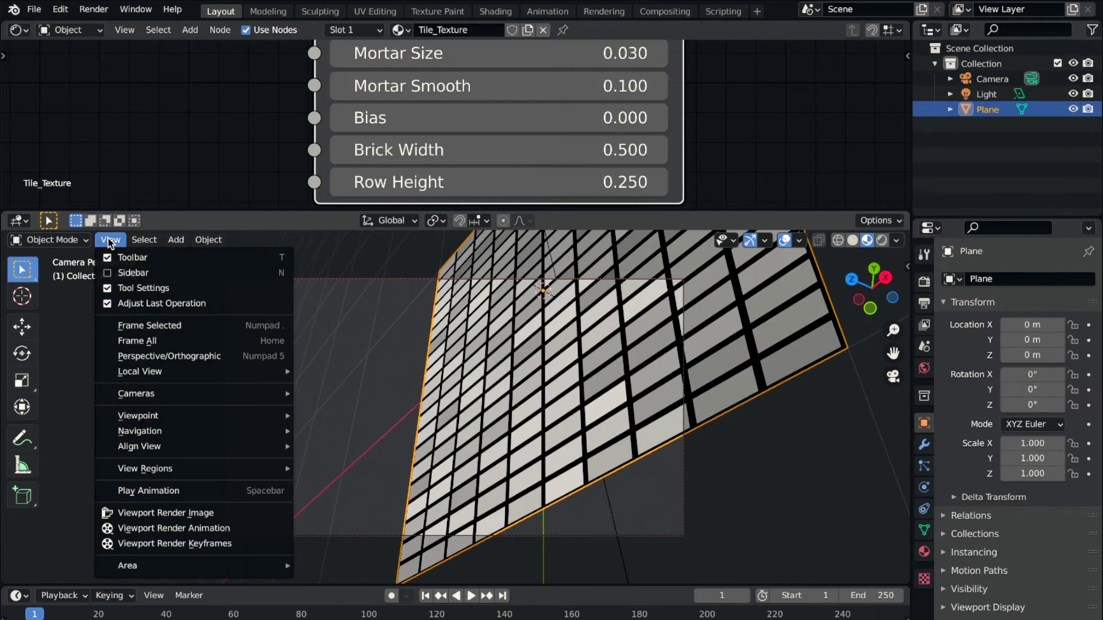
left_click(129, 327)
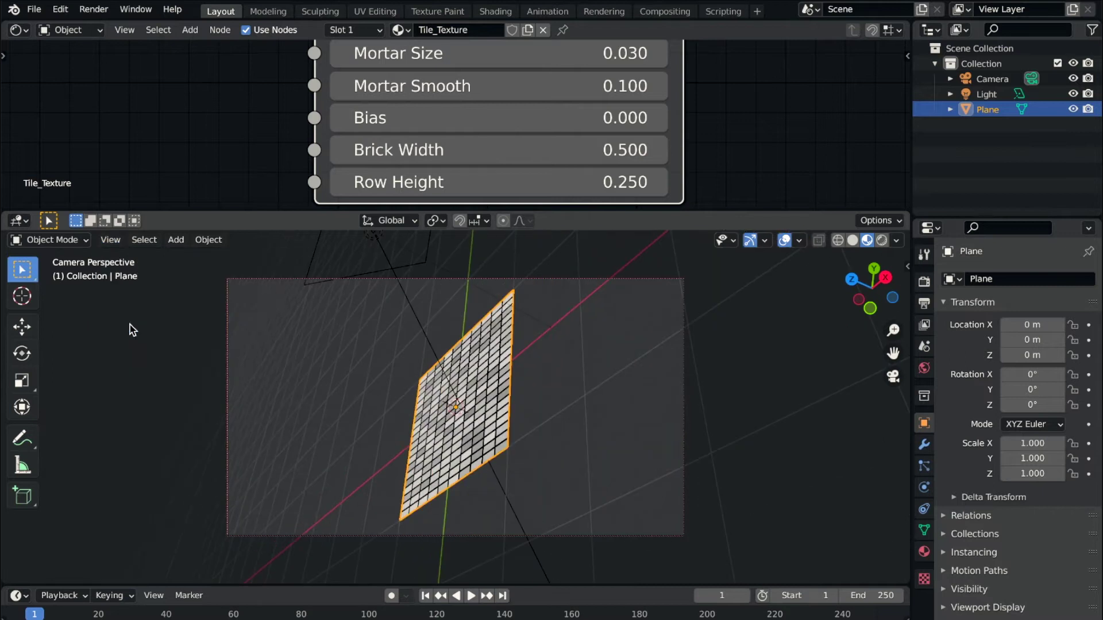
key("KP_4")
key("KP_4")
key("KP_4")
key("KP_4")
key("KP_8")
key("KP_8")
key("KP_8")
key("KP_8")
key("KP_8")
key("KP_4")
key("KP_4")
key("KP_4")
key("KP_4")
key("KP_4")
key("KP_4")
key("KP_4")
key("KP_4")
key("KP_4")
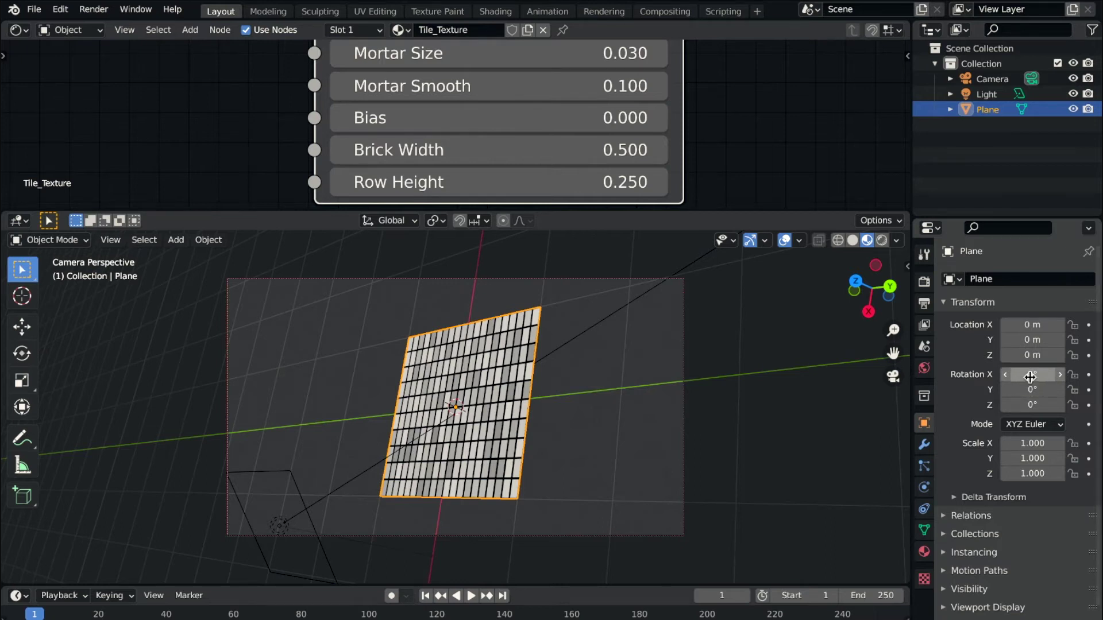
Revert the plane's X rotation to zero, reframe the plane, and orbit to look down on it.
left_click_drag(1037, 374, 842, 351)
key("ctrl+z")
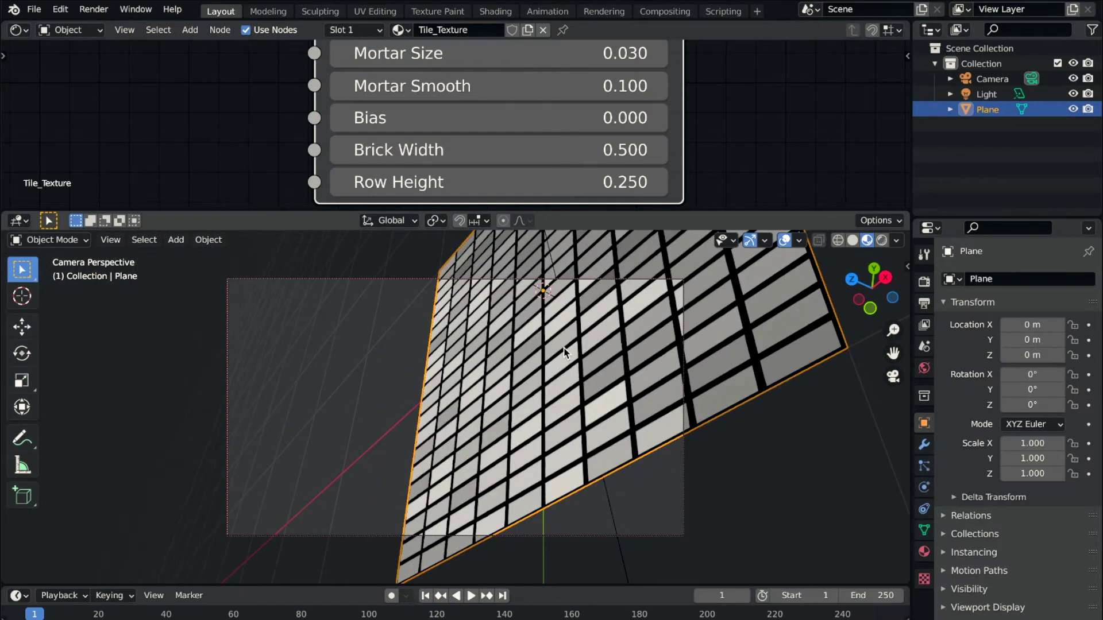
key("ctrl+z")
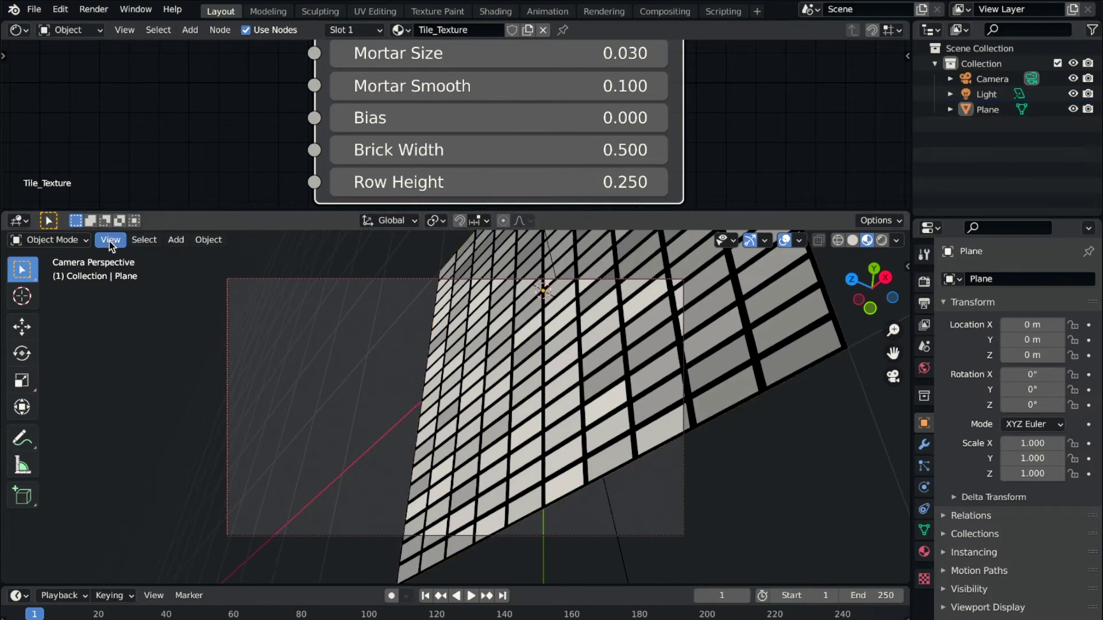
left_click(110, 242)
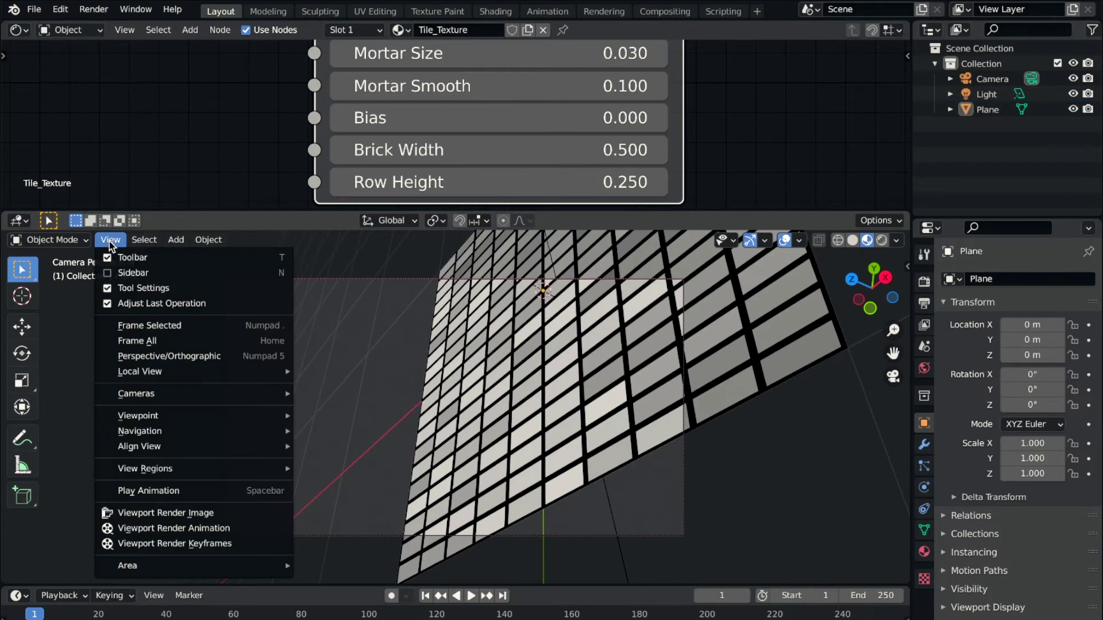
left_click(162, 326)
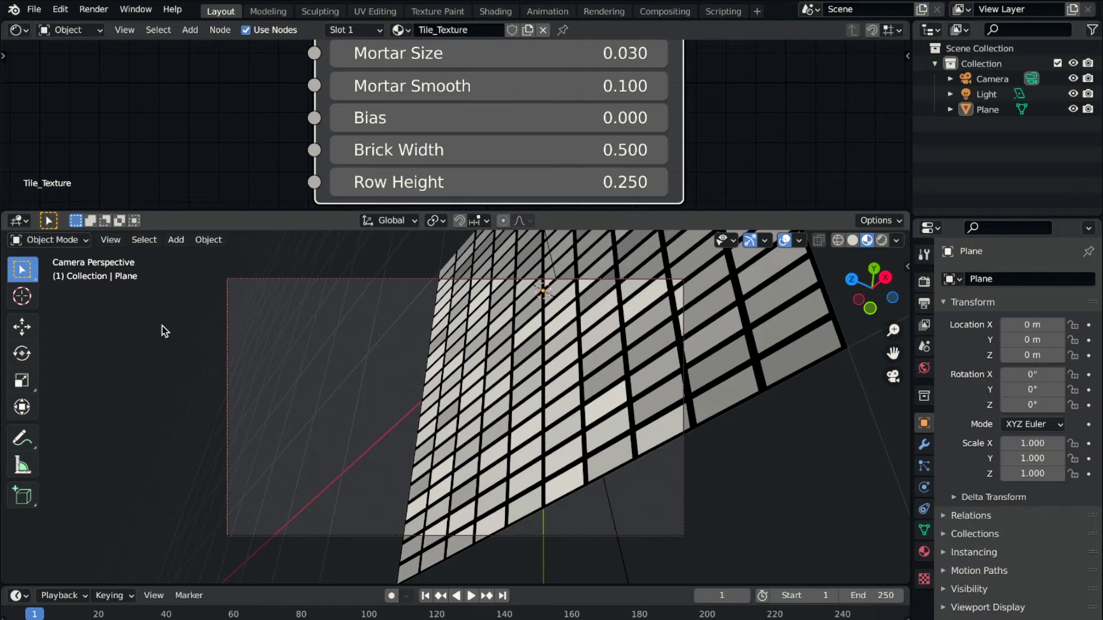
left_click(576, 418)
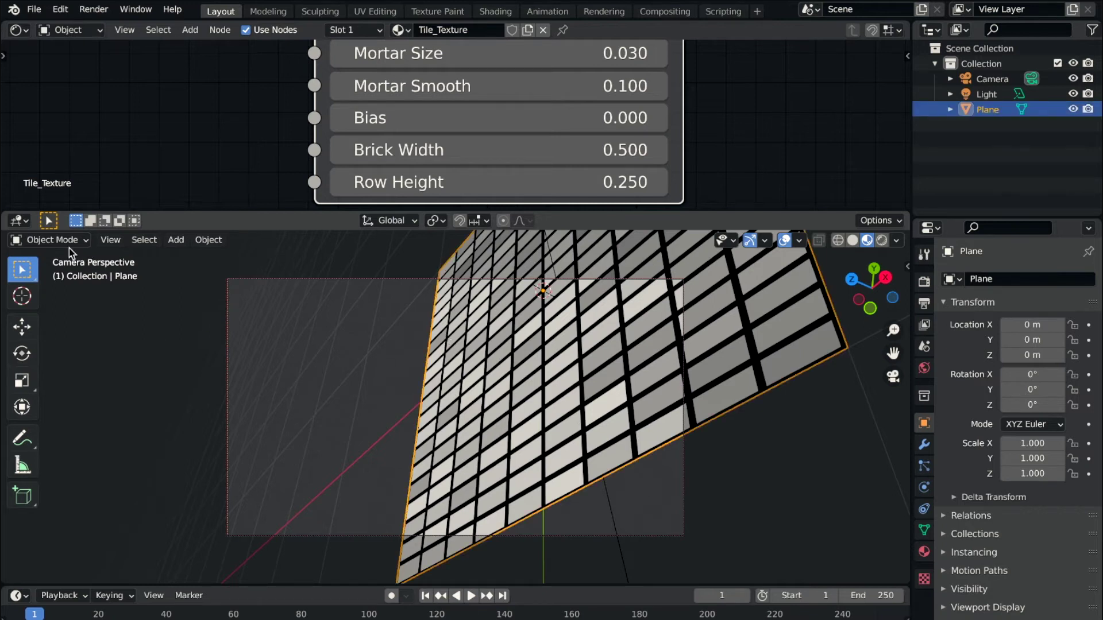
left_click(111, 240)
left_click(157, 326)
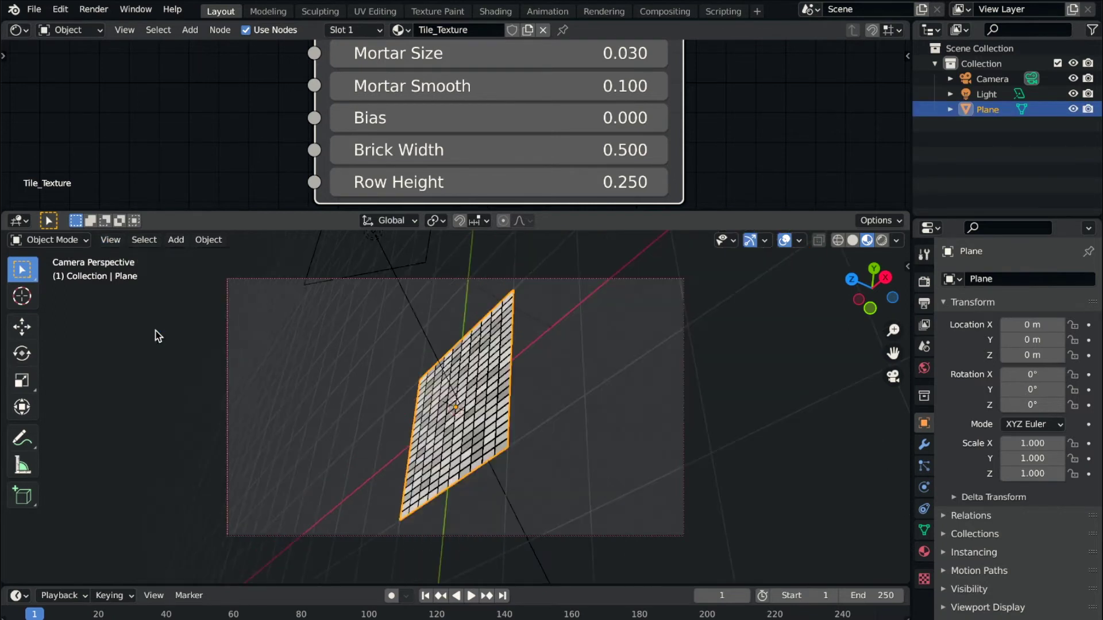
middle_click_drag(447, 400, 473, 405)
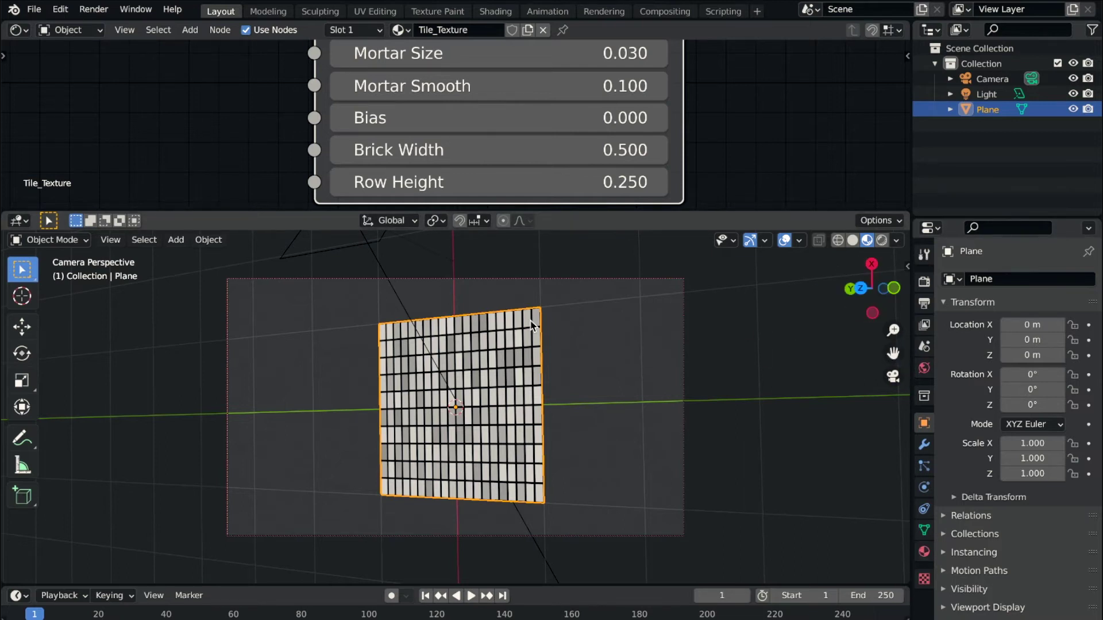
Set the camera's Y rotation to 0 and slide it along Y to centre the plane.
left_click(991, 79)
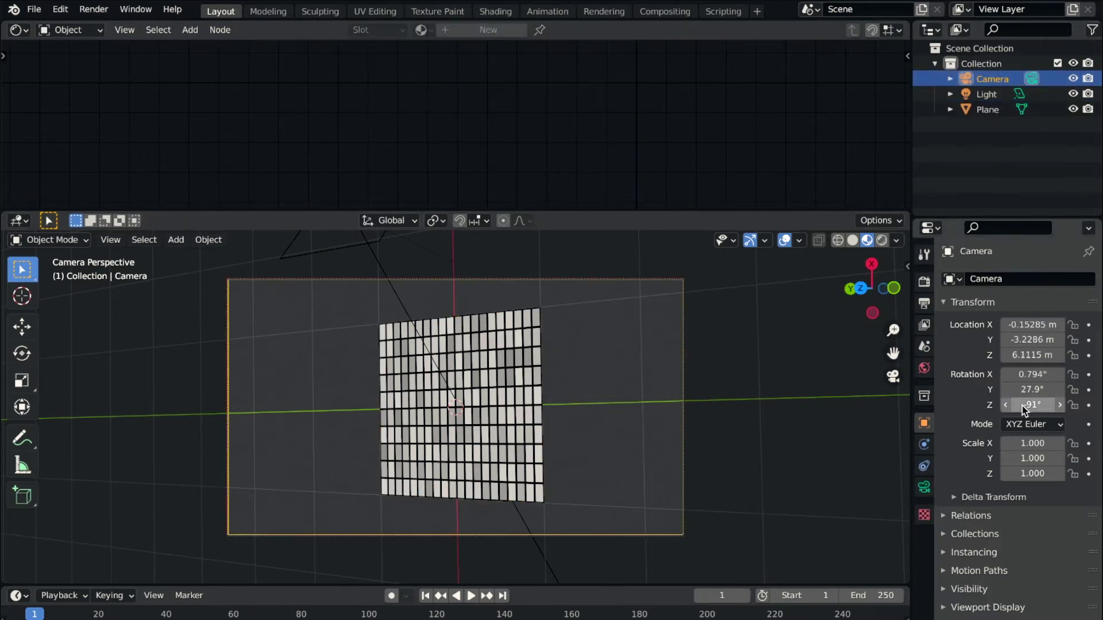
mouse_move(1031, 339)
left_mouse_down()
mouse_move(1011, 342)
mouse_move(1030, 340)
left_mouse_up()
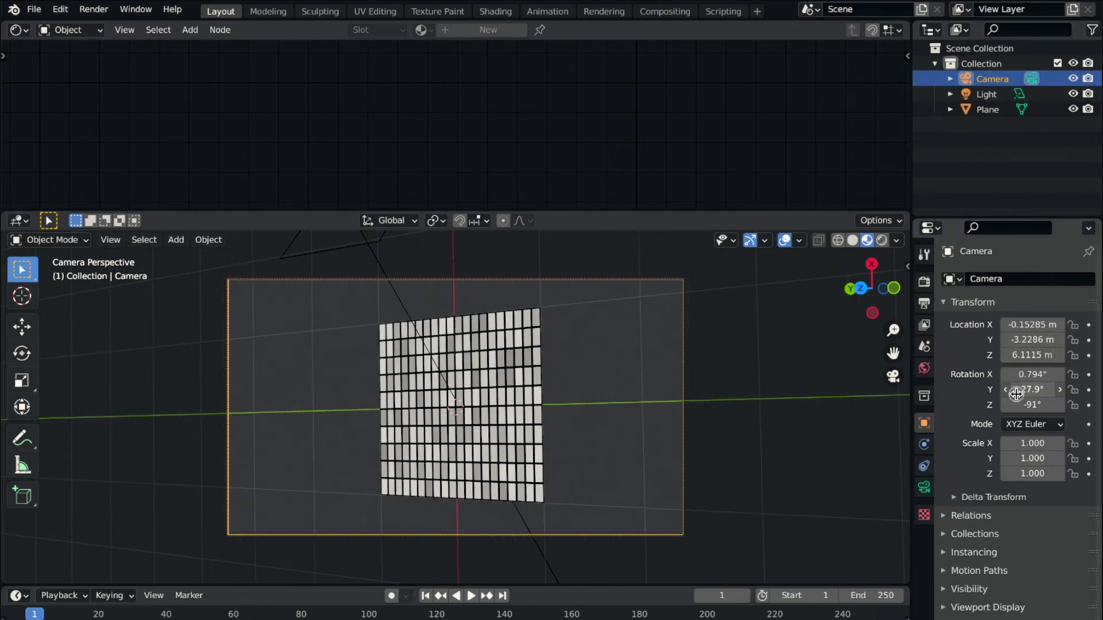
mouse_move(1017, 393)
left_mouse_down()
mouse_move(1040, 389)
mouse_move(934, 388)
left_mouse_up()
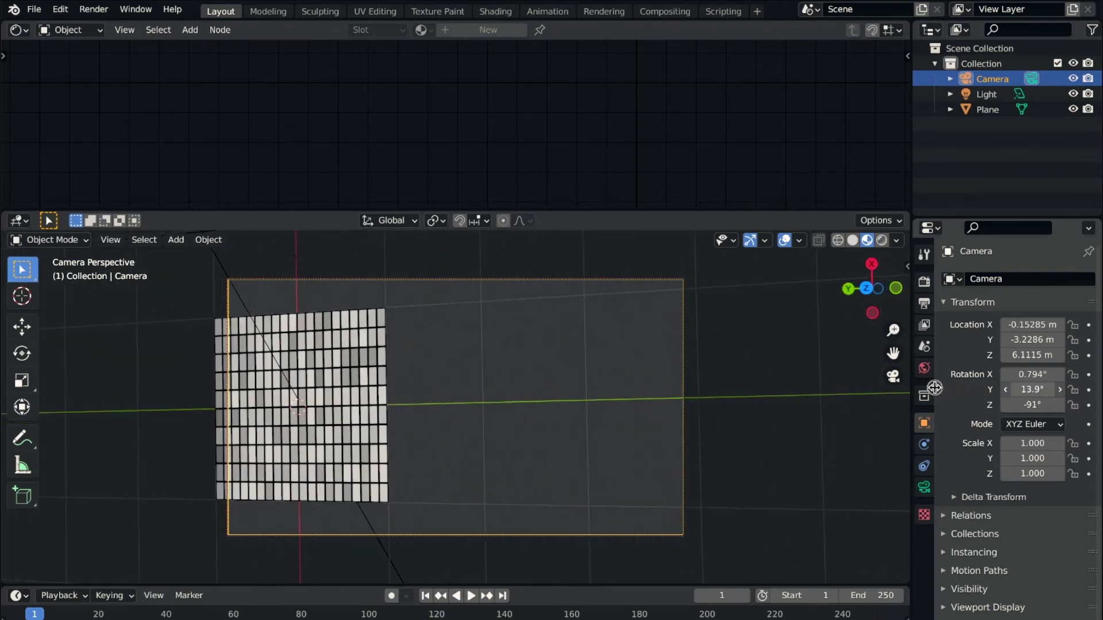
left_click_drag(934, 388, 1037, 390)
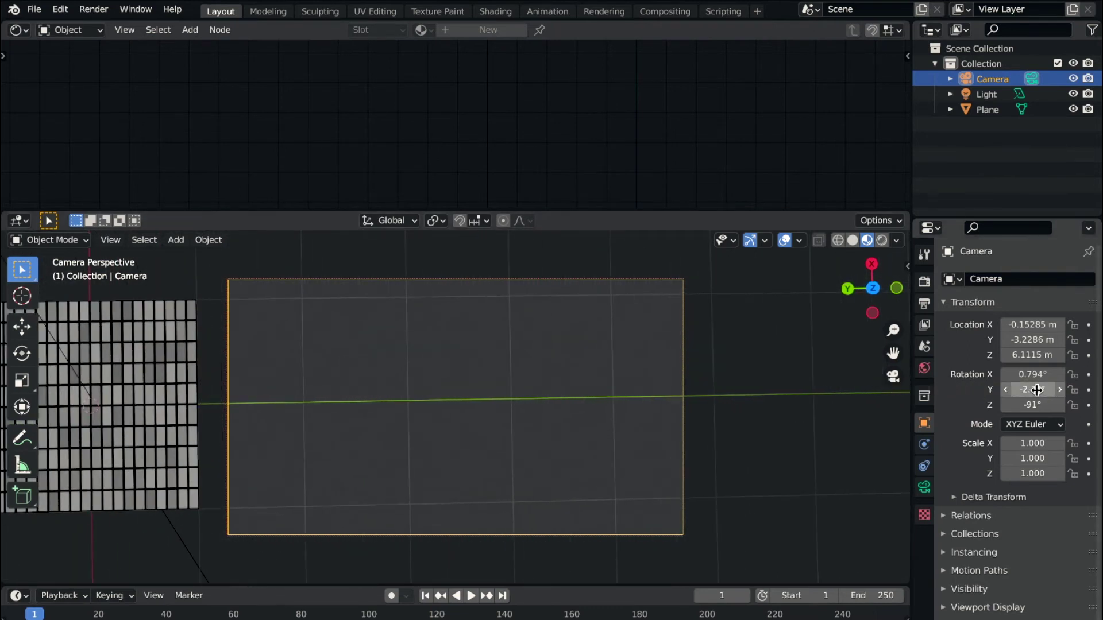
left_click(1037, 390)
type("0")
key("Return")
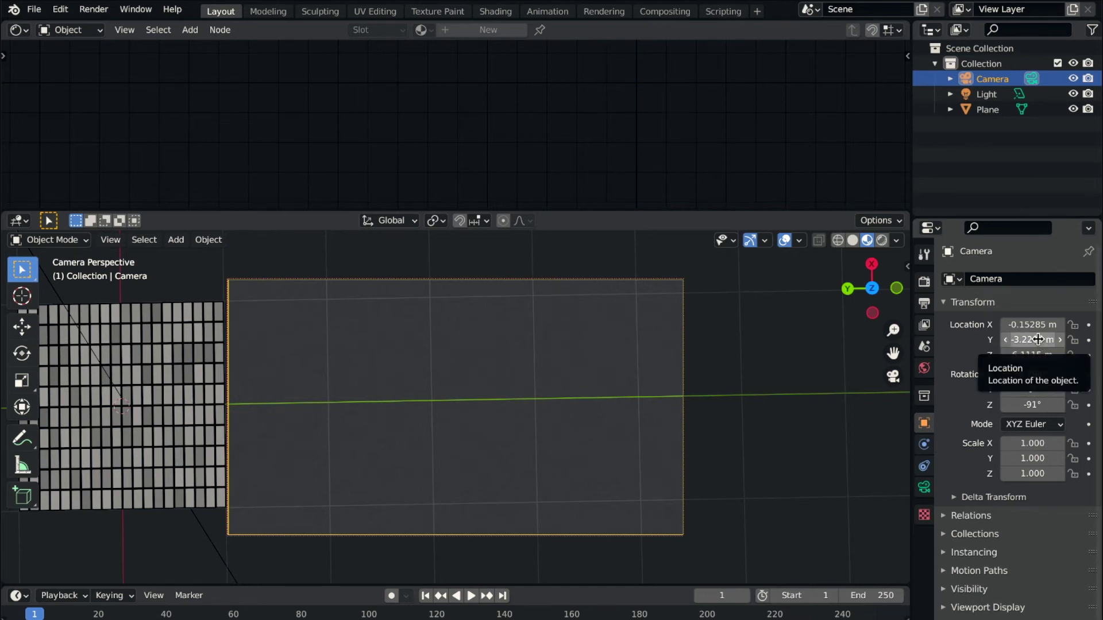
left_click_drag(1039, 338, 1097, 342)
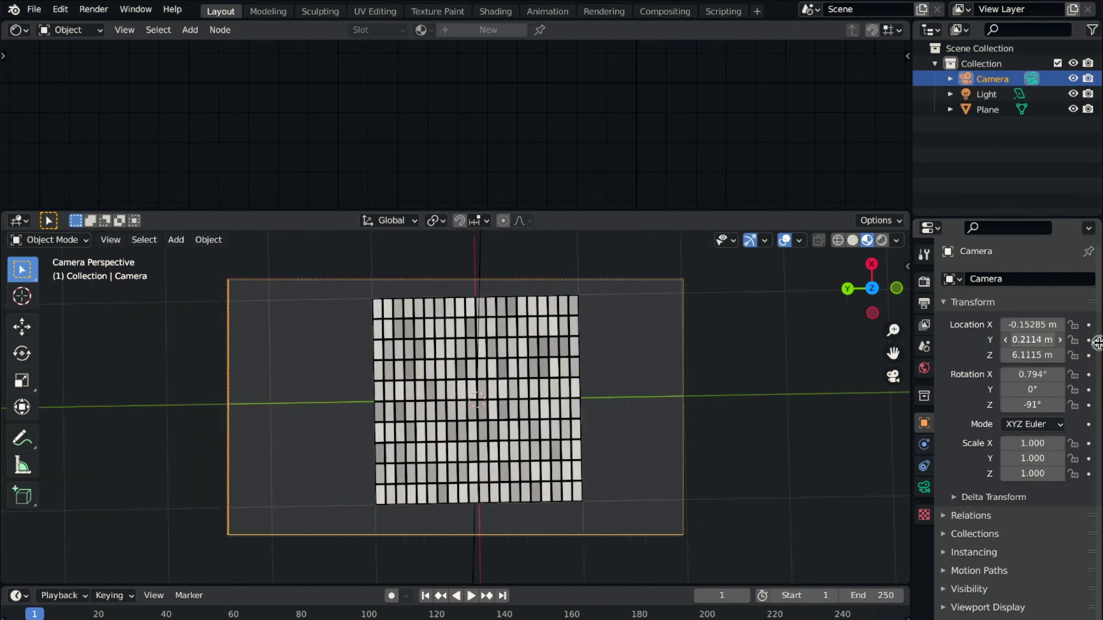
scroll(431, 434, "up", 4)
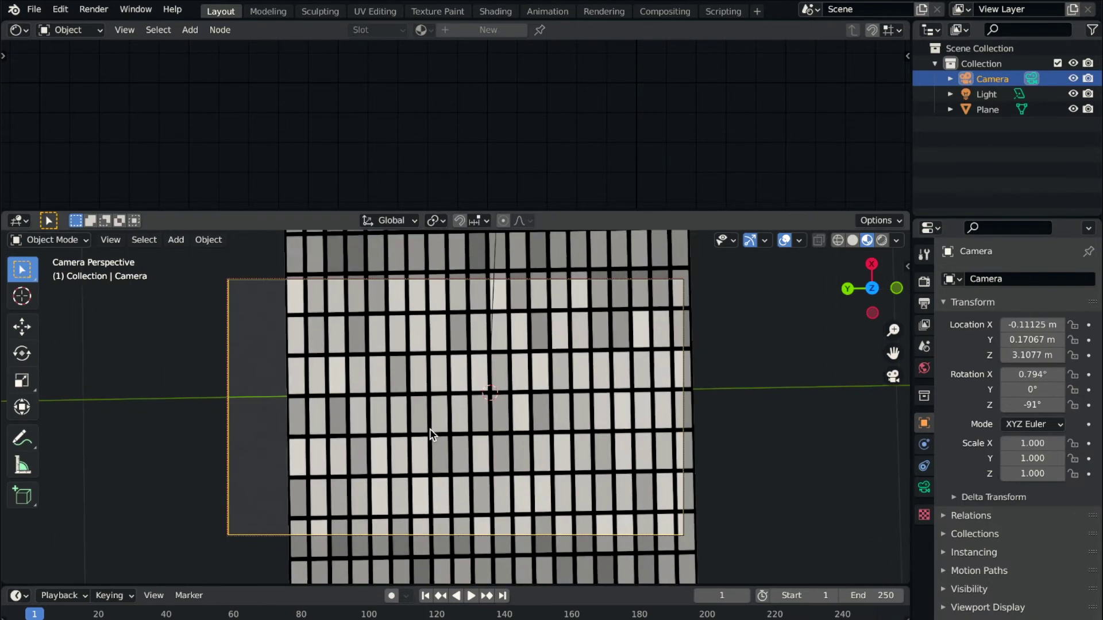
scroll(431, 433, "down", 1)
Enlarge the node editor and set the Brick Texture's Brick Width to 1.000.
left_click(457, 378)
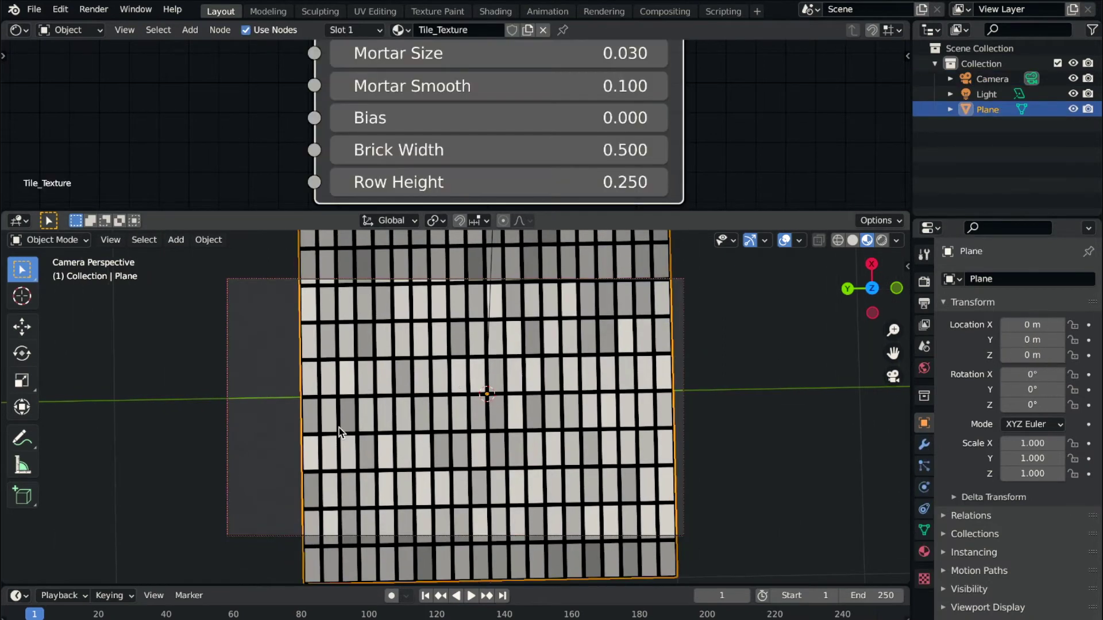
scroll(440, 387, "up", 2)
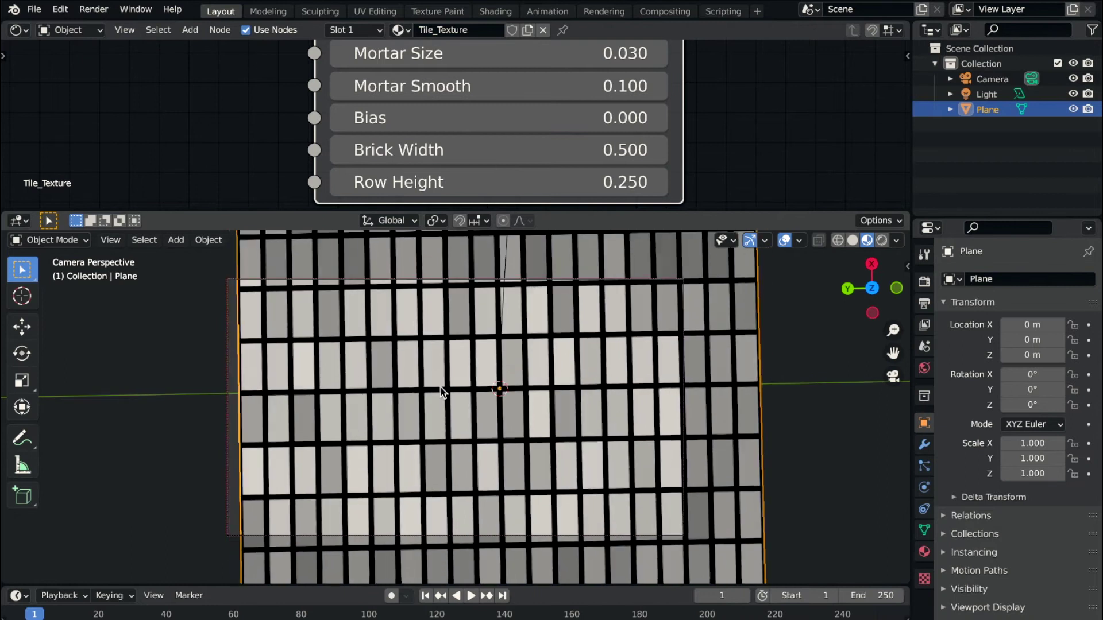
scroll(440, 387, "up", 2)
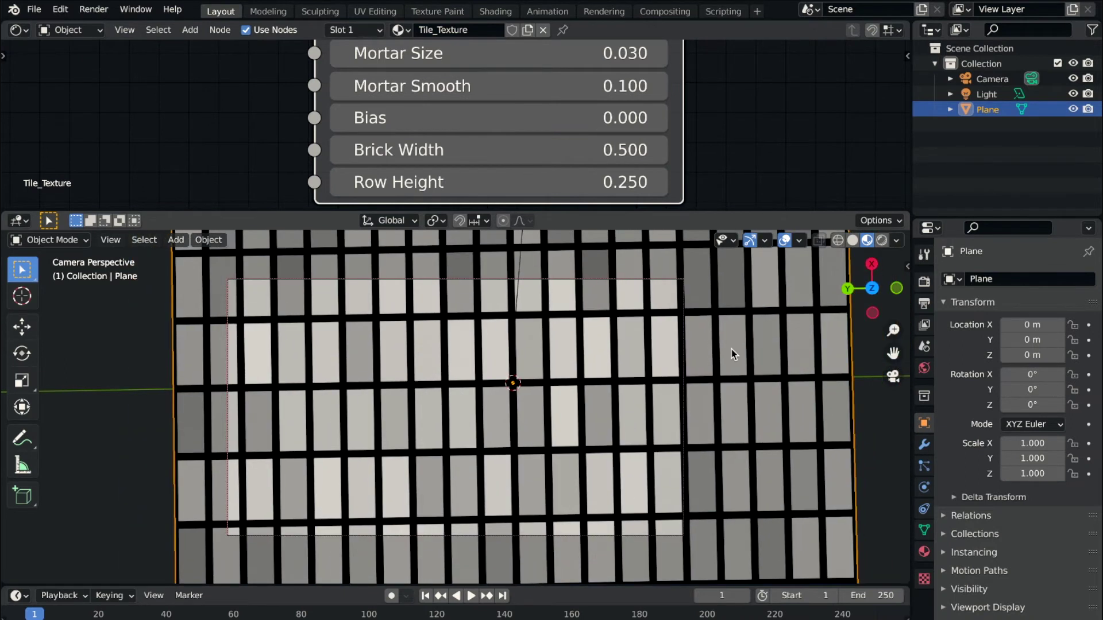
key("n")
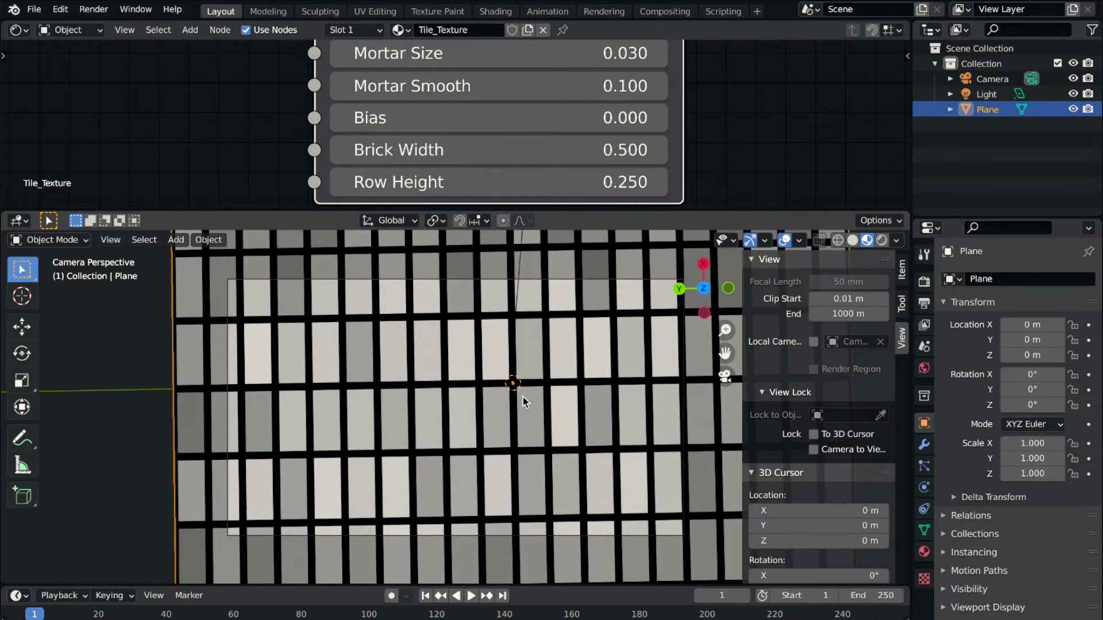
key("n")
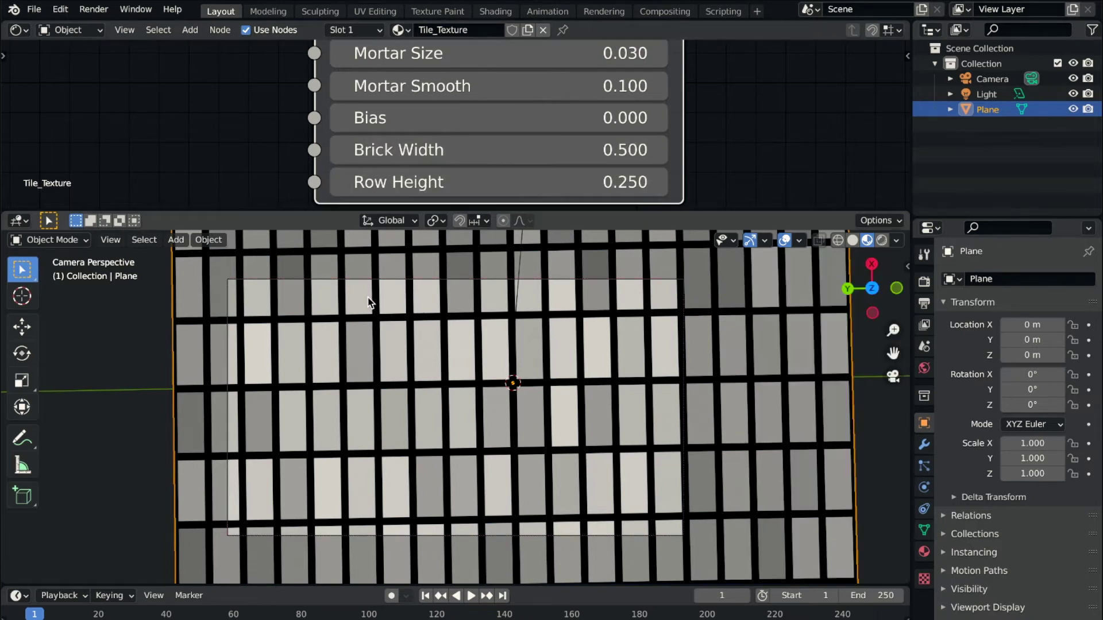
scroll(367, 353, "up", 1)
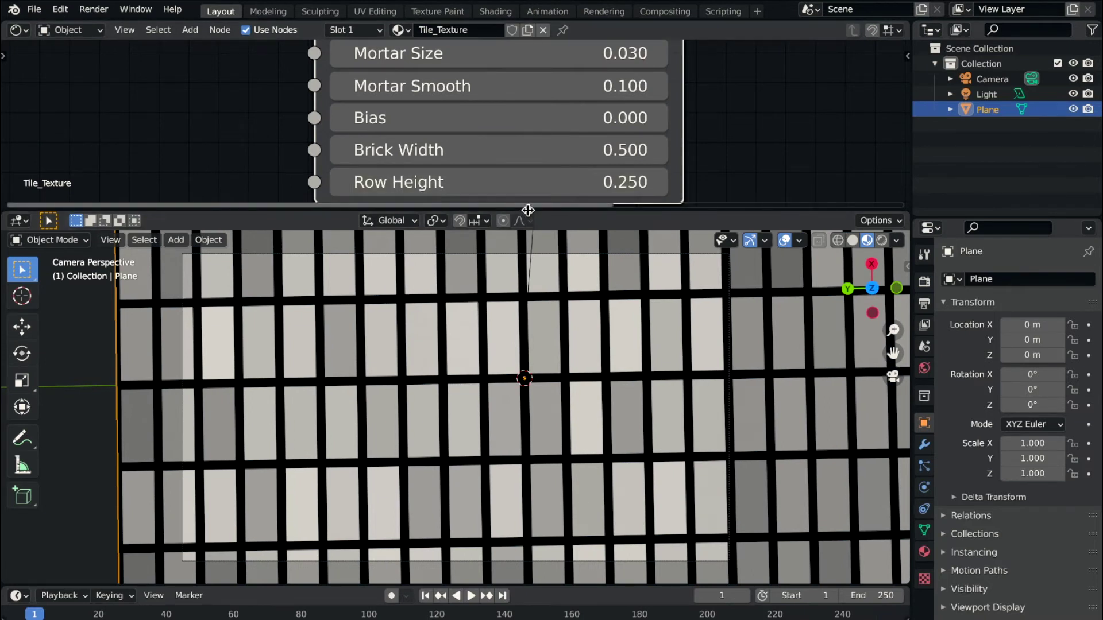
left_click_drag(528, 211, 528, 244)
scroll(453, 133, "up", 1)
scroll(453, 133, "down", 2)
scroll(451, 124, "down", 1)
scroll(451, 96, "down", 1)
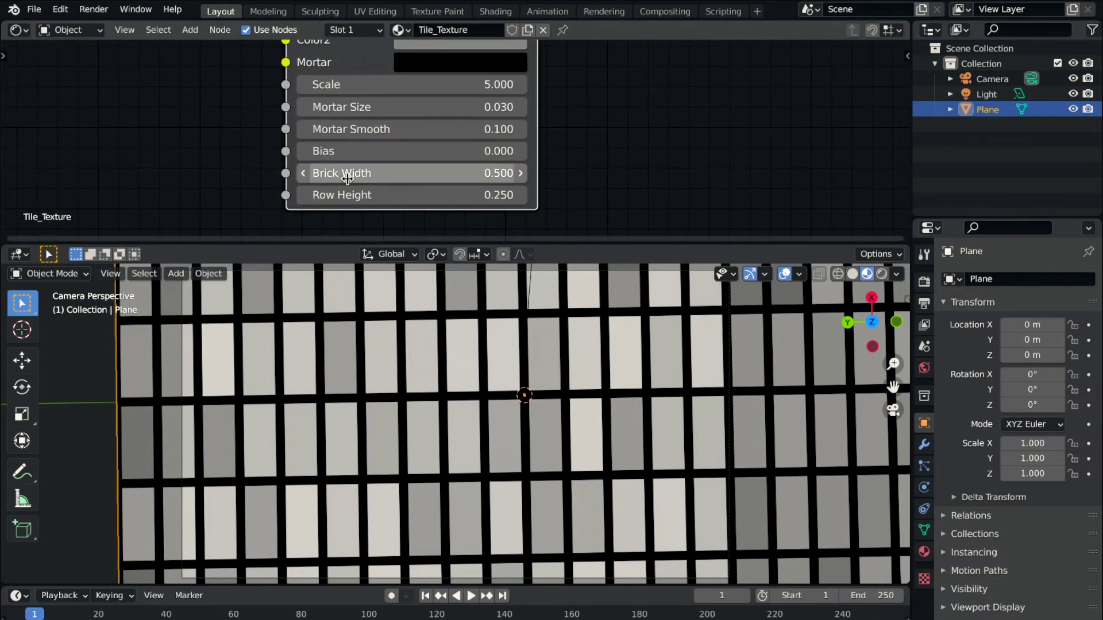
left_click(493, 172)
type("1")
key("Return")
Set the brick Row Height to 1.000 and the camera's Z rotation to 0.
left_click(486, 196)
type("1")
key("Return")
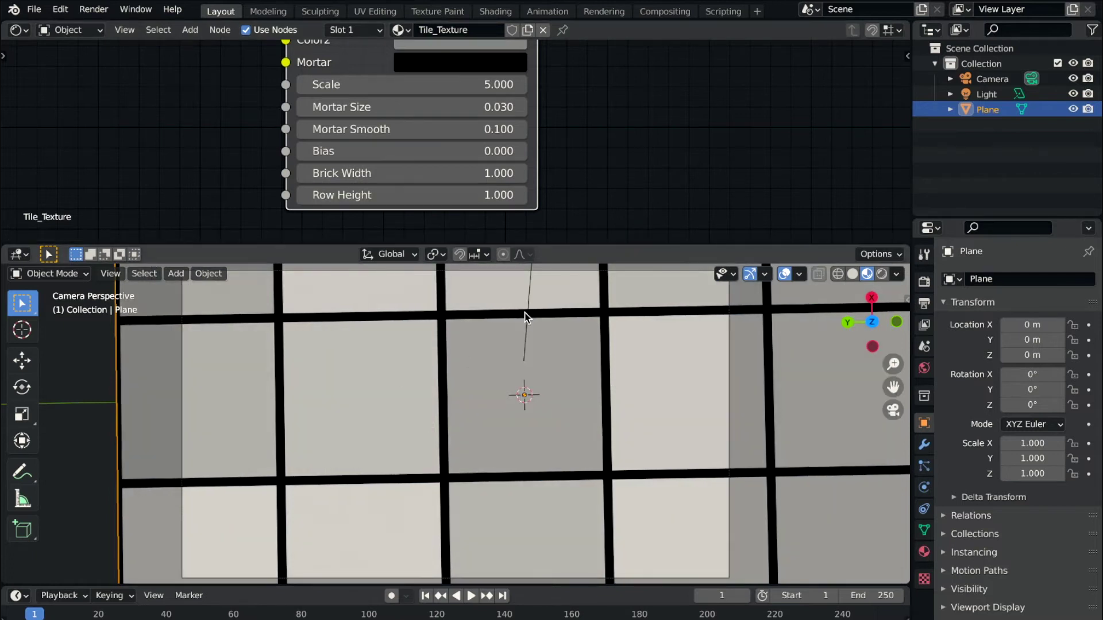
left_click(997, 80)
left_click(1025, 405)
type("0")
key("Return")
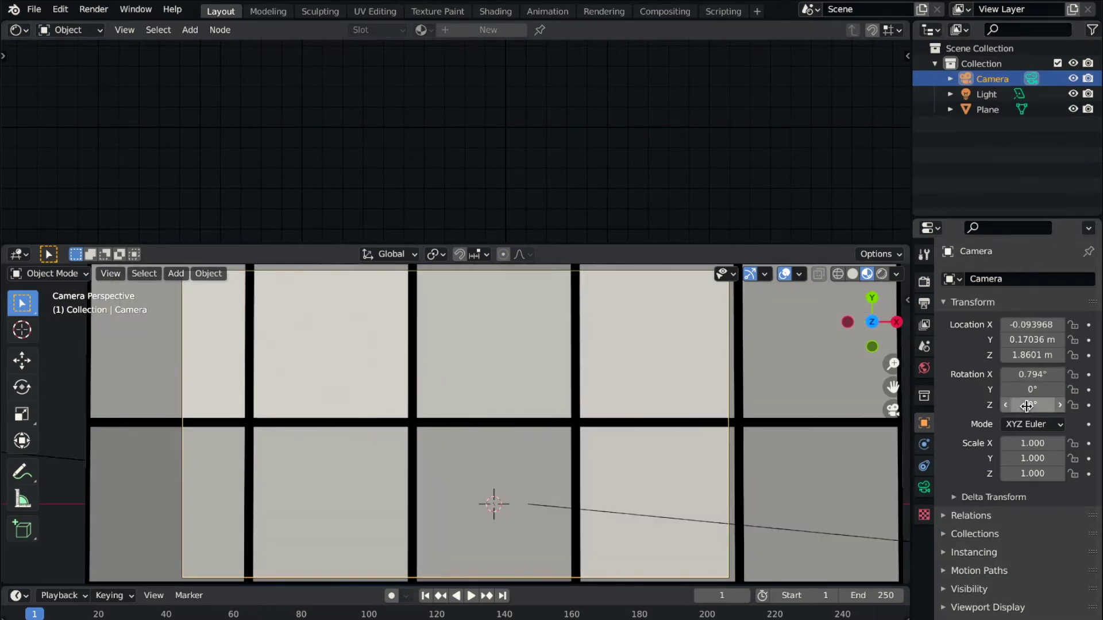
scroll(443, 364, "down", 1)
scroll(444, 364, "down", 1)
scroll(444, 364, "down", 2)
scroll(443, 364, "up", 1)
scroll(444, 363, "up", 1)
Enable Lock Camera to View in the sidebar, deselect the plane, and hide the sidebar.
key("n")
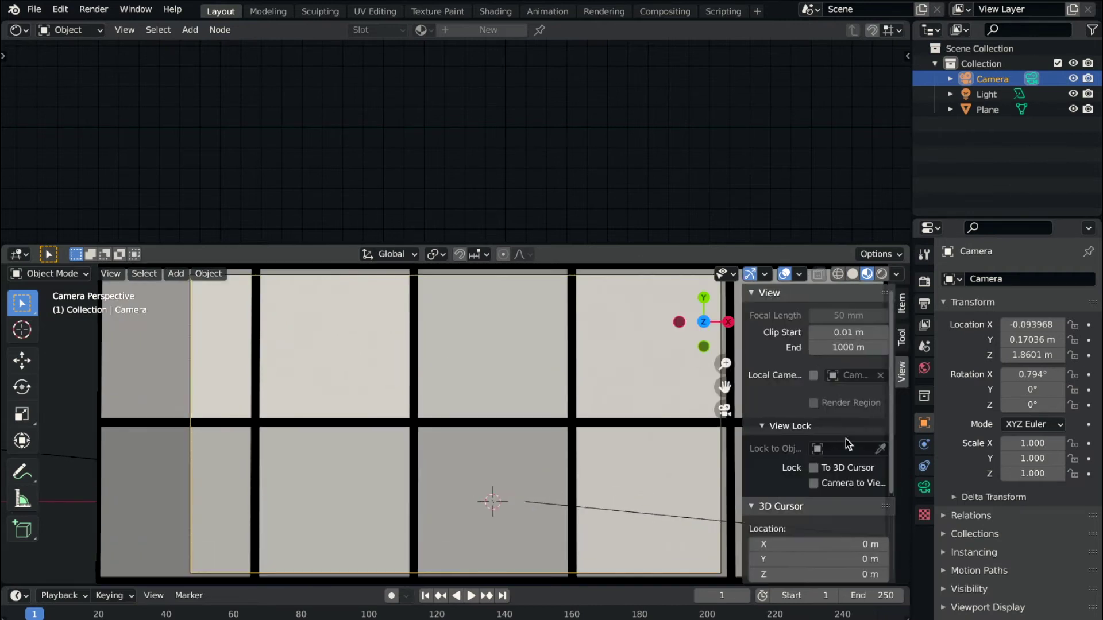
left_click(814, 484)
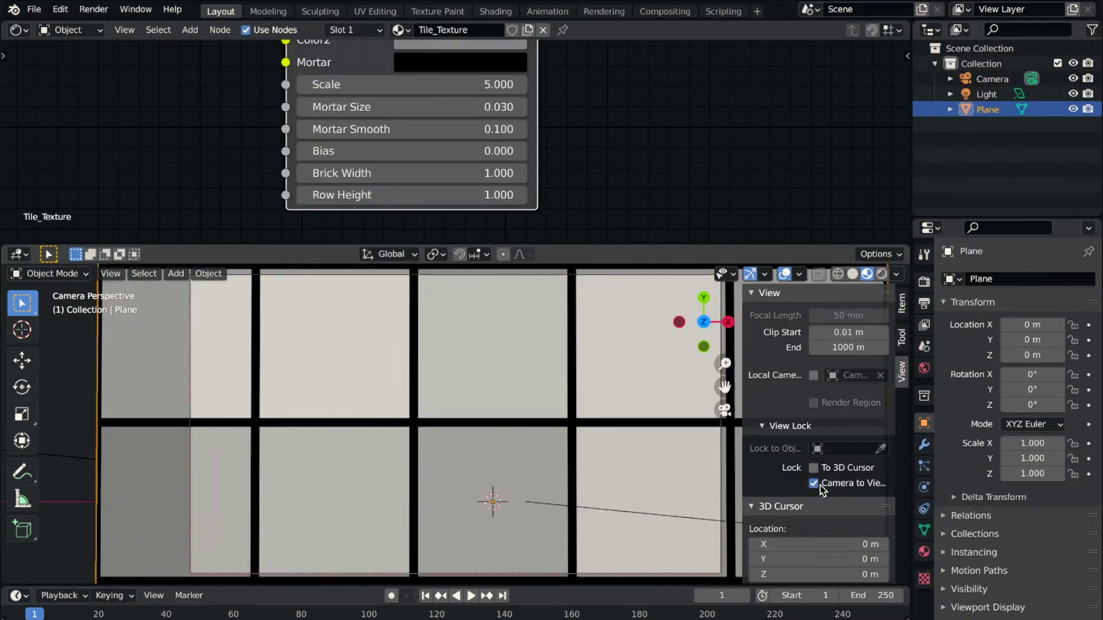
scroll(567, 468, "down", 1)
scroll(566, 469, "down", 1)
scroll(566, 468, "down", 1)
key("n")
key("n")
key("alt+a")
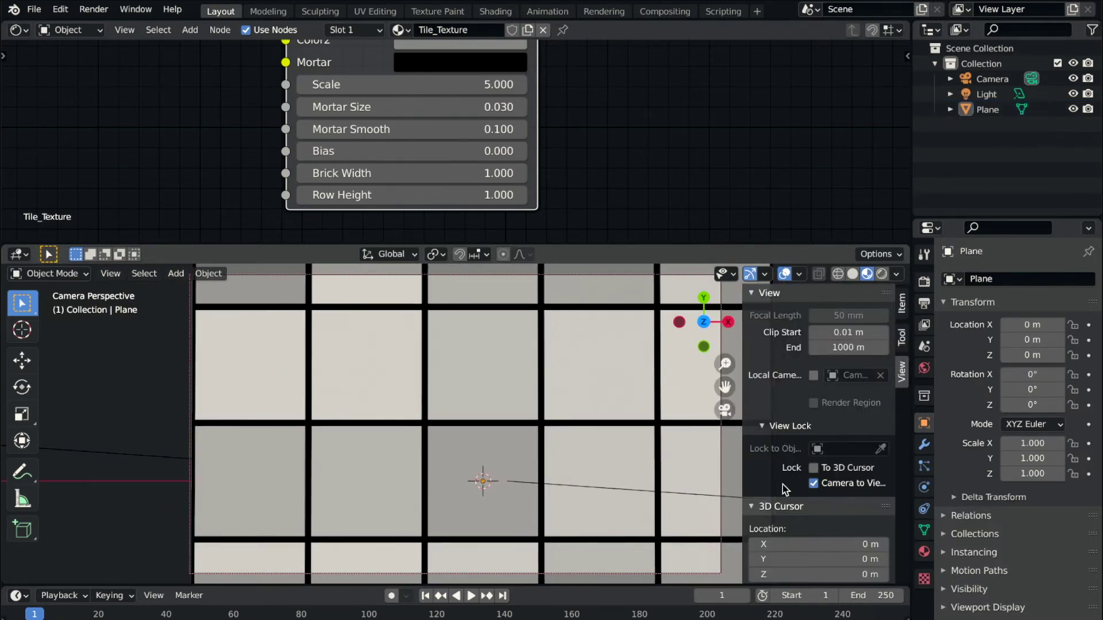
key("n")
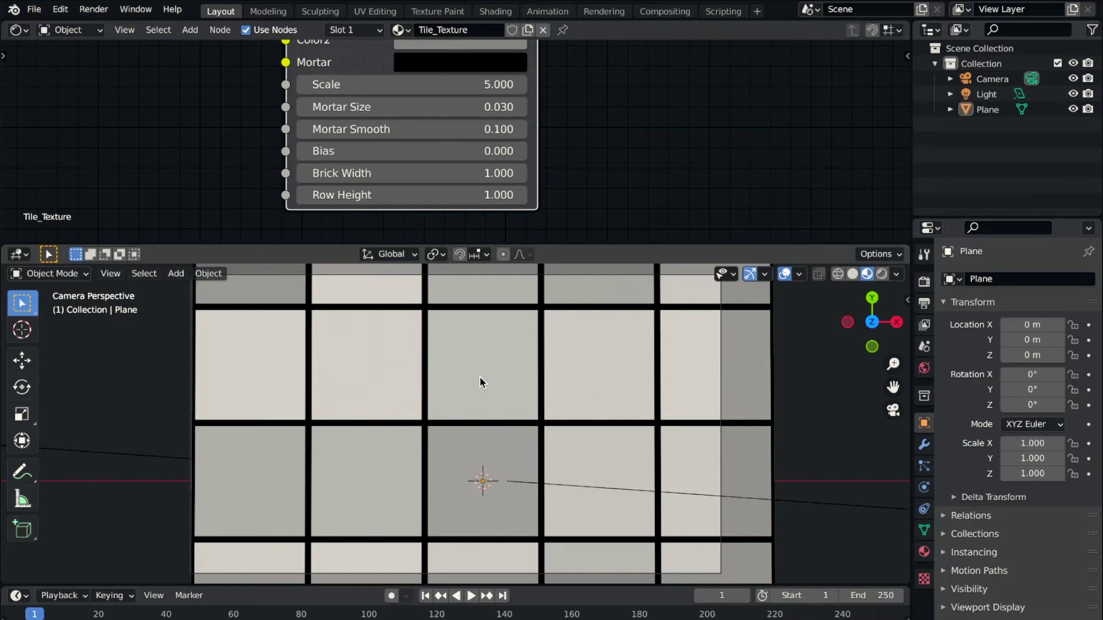
Create and open a new Mortar folder inside the Blender Tut's directory.
key("ctrl+s")
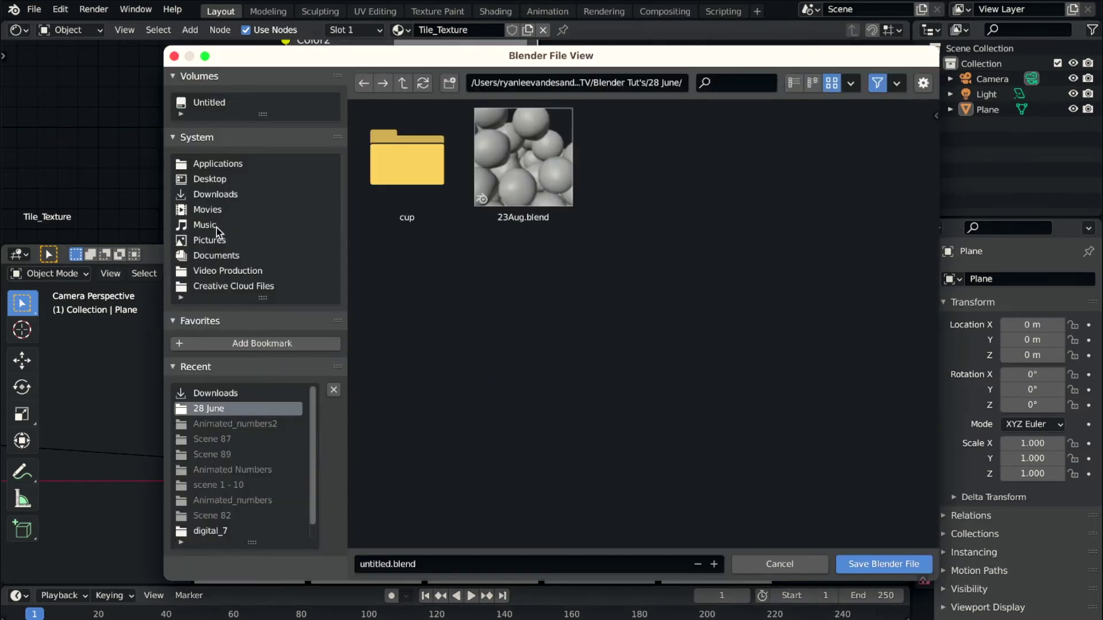
left_click_drag(433, 56, 269, 94)
left_click(241, 120)
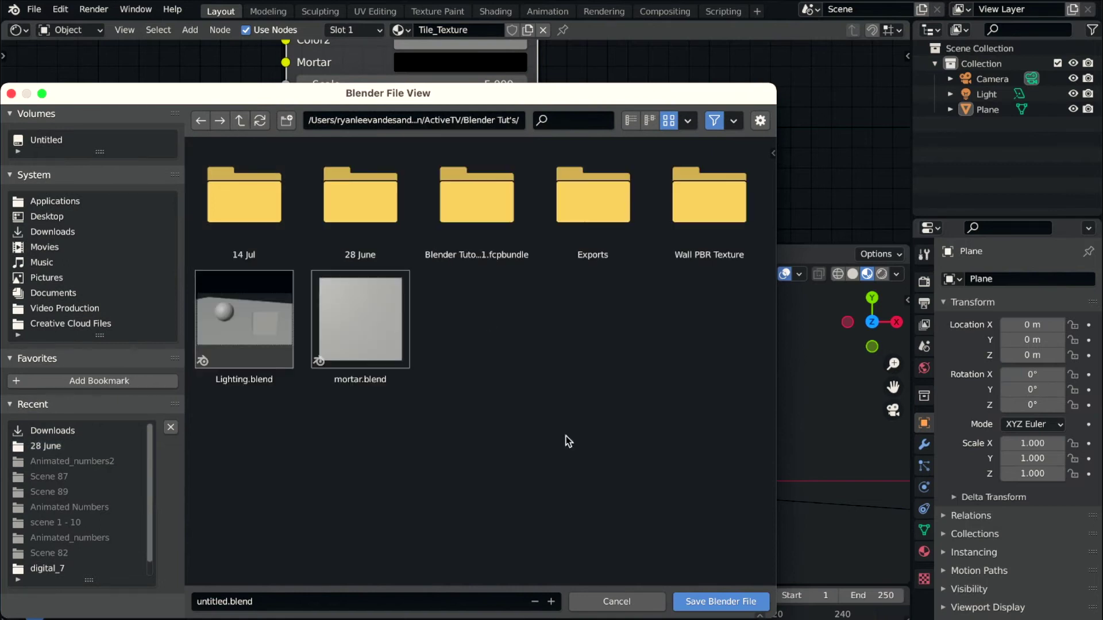
left_click(286, 120)
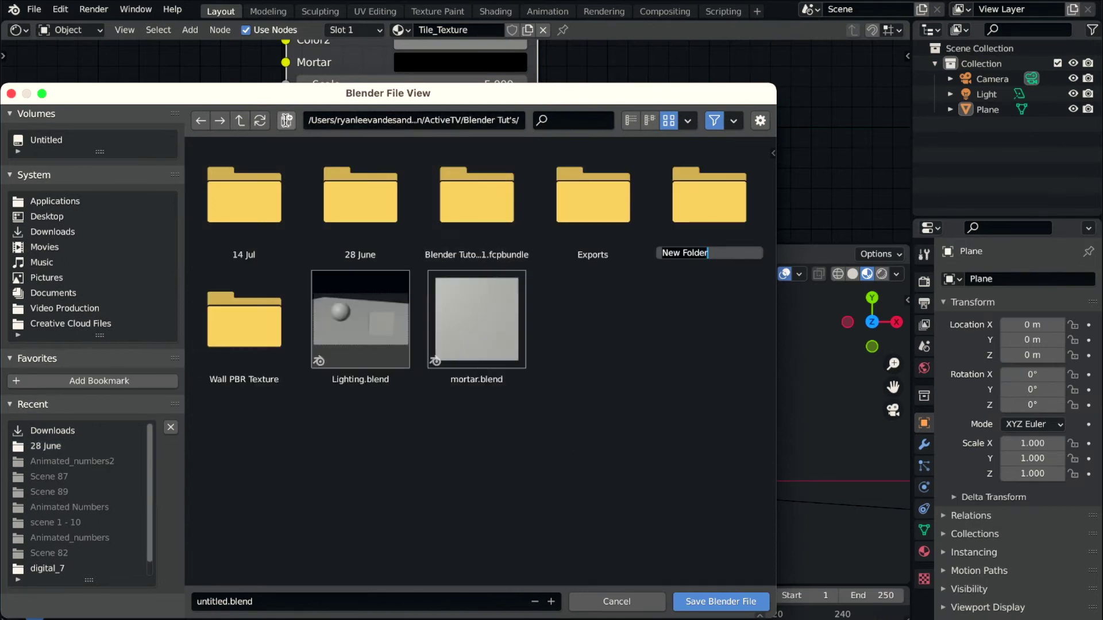
type("Mortar")
key("Return")
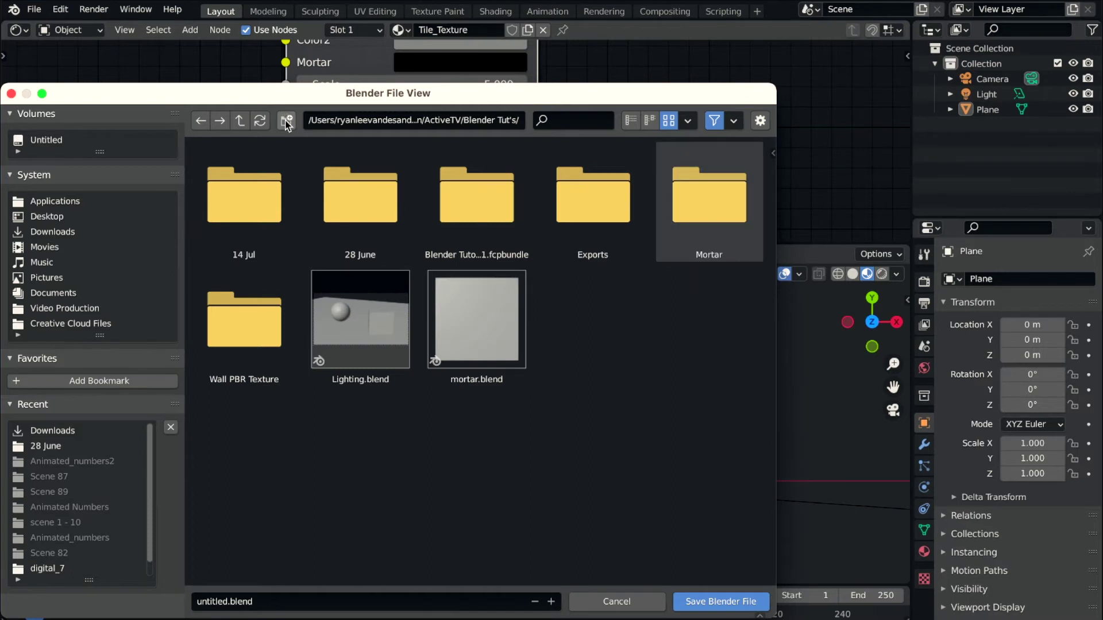
double_click(709, 236)
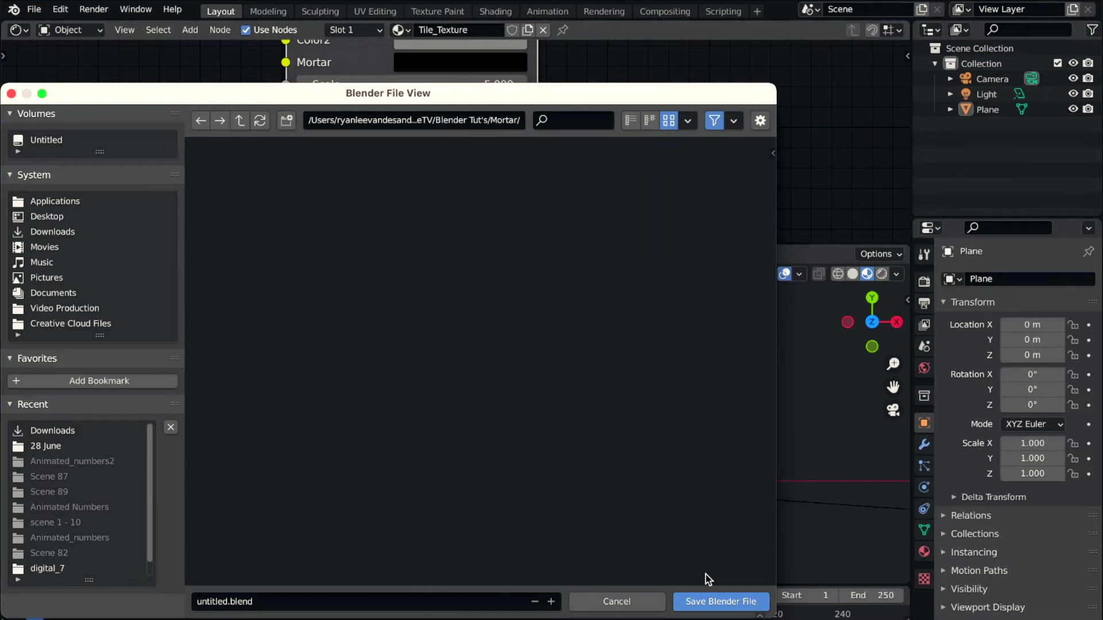
Name the file Mortar.blend and save it in that folder.
left_click(359, 605)
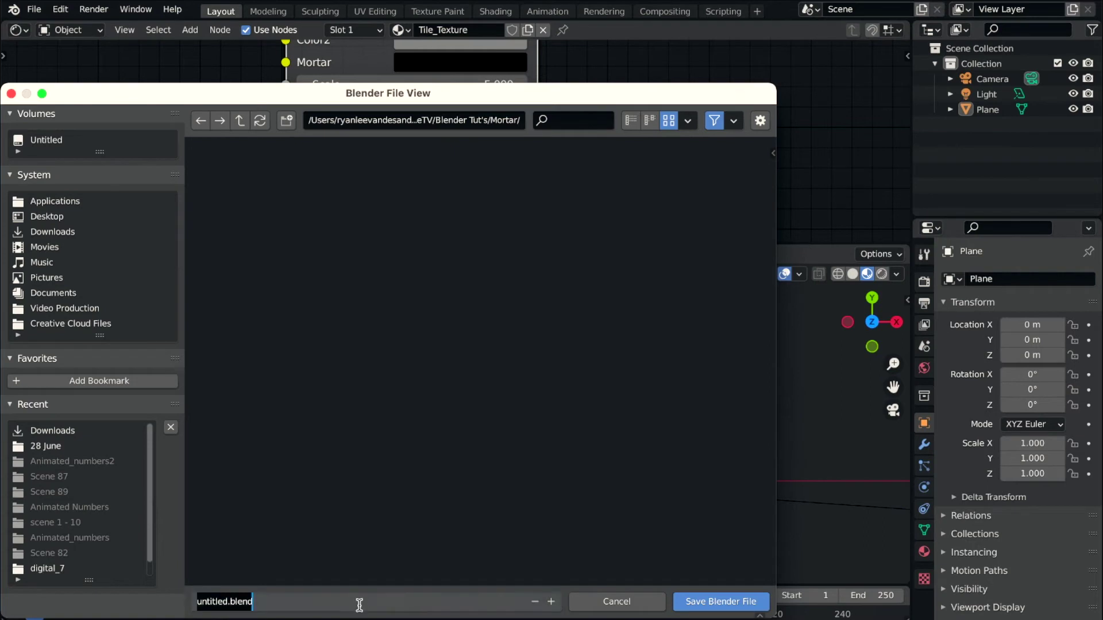
key("Home")
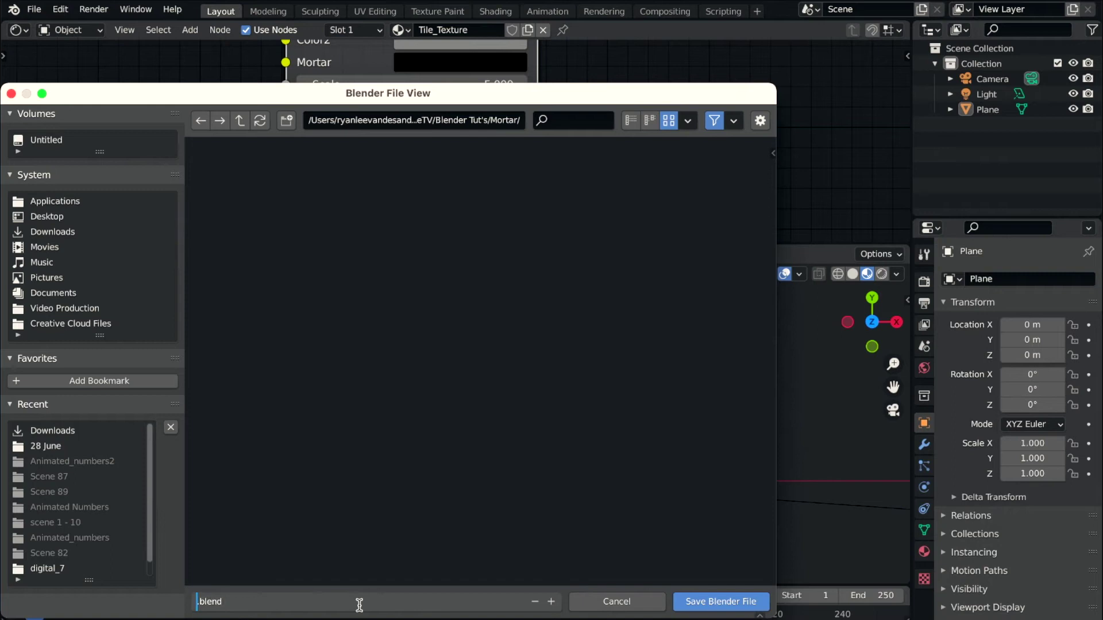
type("Morta")
key("Return")
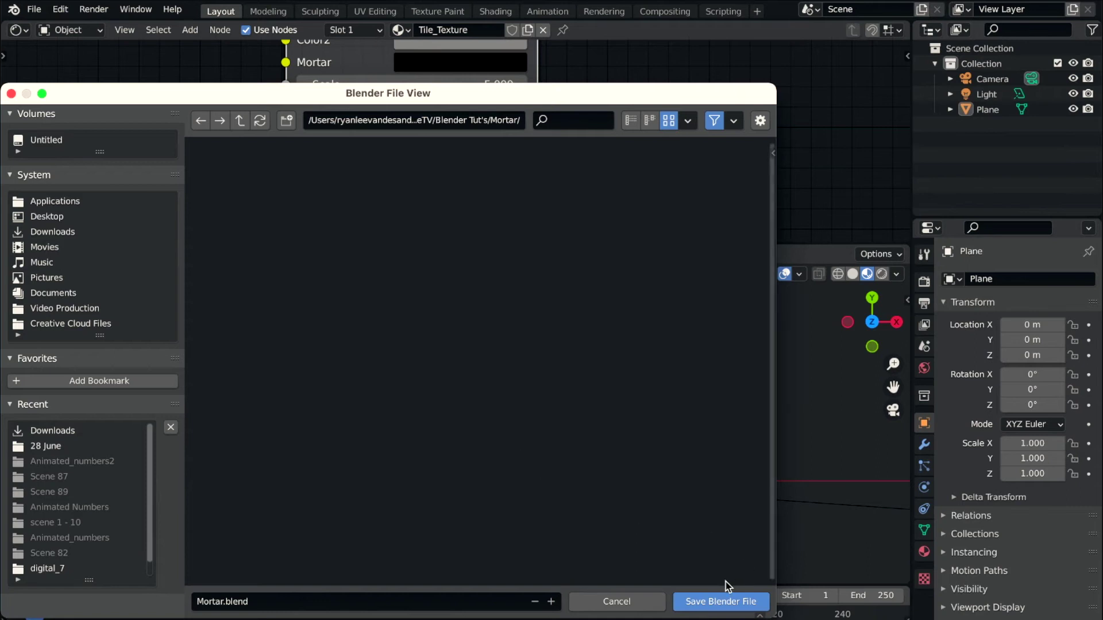
left_click(720, 602)
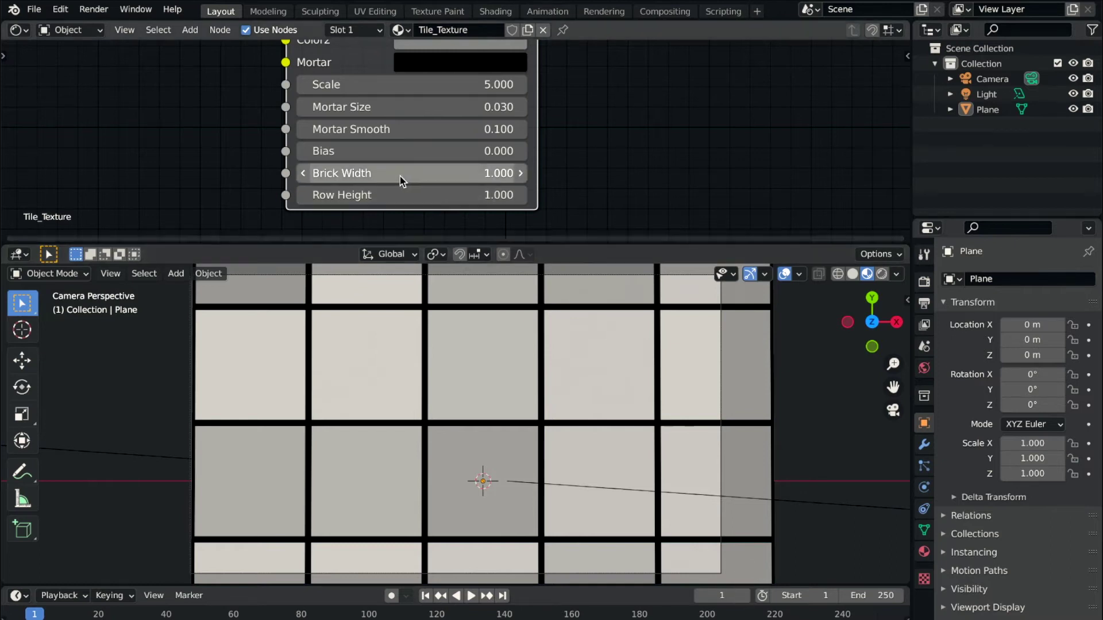
scroll(352, 196, "up", 1)
scroll(352, 193, "down", 5)
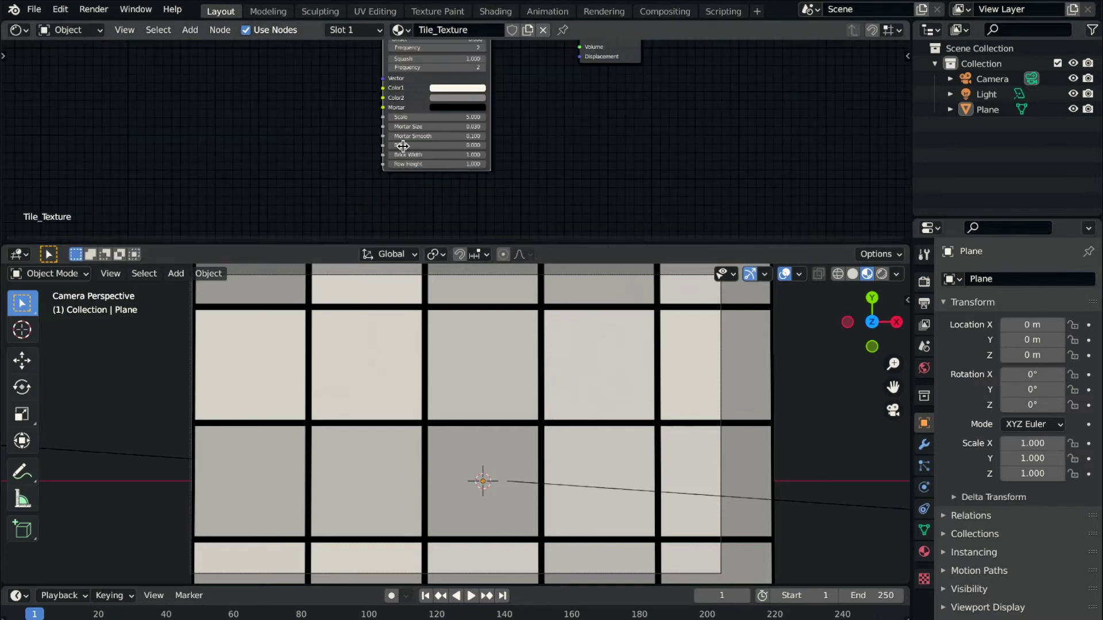
scroll(431, 130, "up", 3, "shift")
scroll(453, 123, "right", 5, "ctrl")
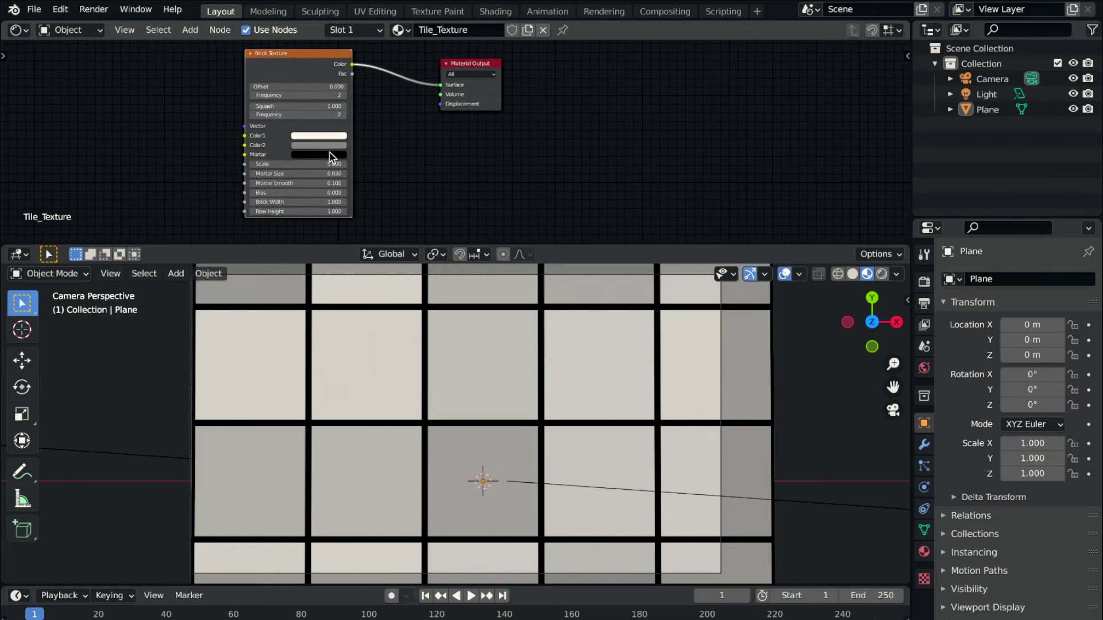
scroll(330, 158, "down", 2)
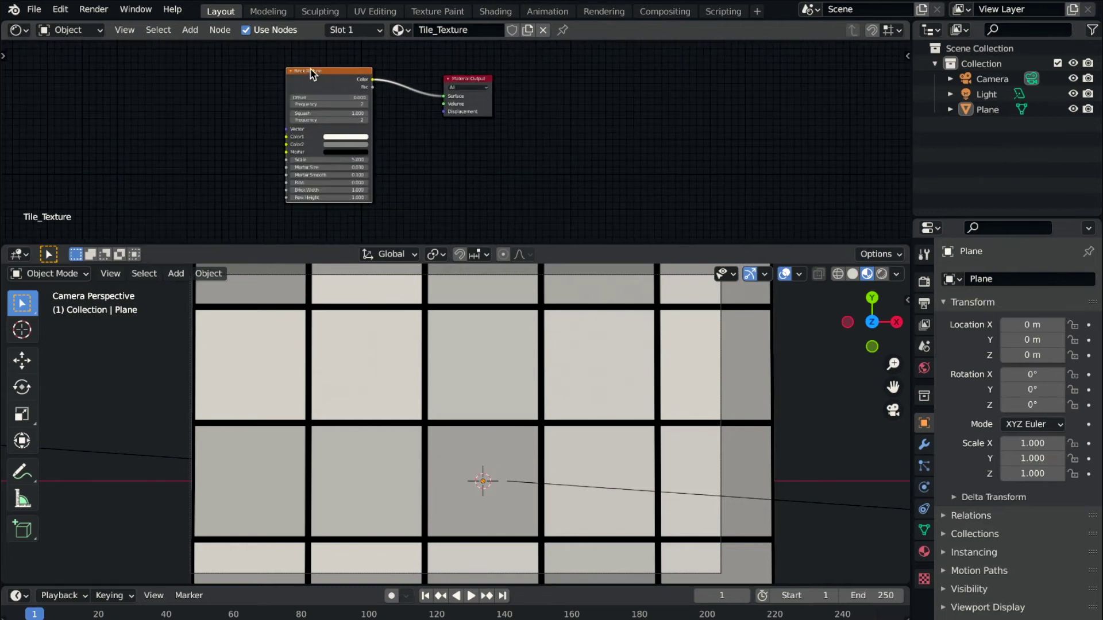
Move the Brick Texture node up and left, and switch the viewport to Rendered shading.
left_click_drag(311, 74, 246, 80)
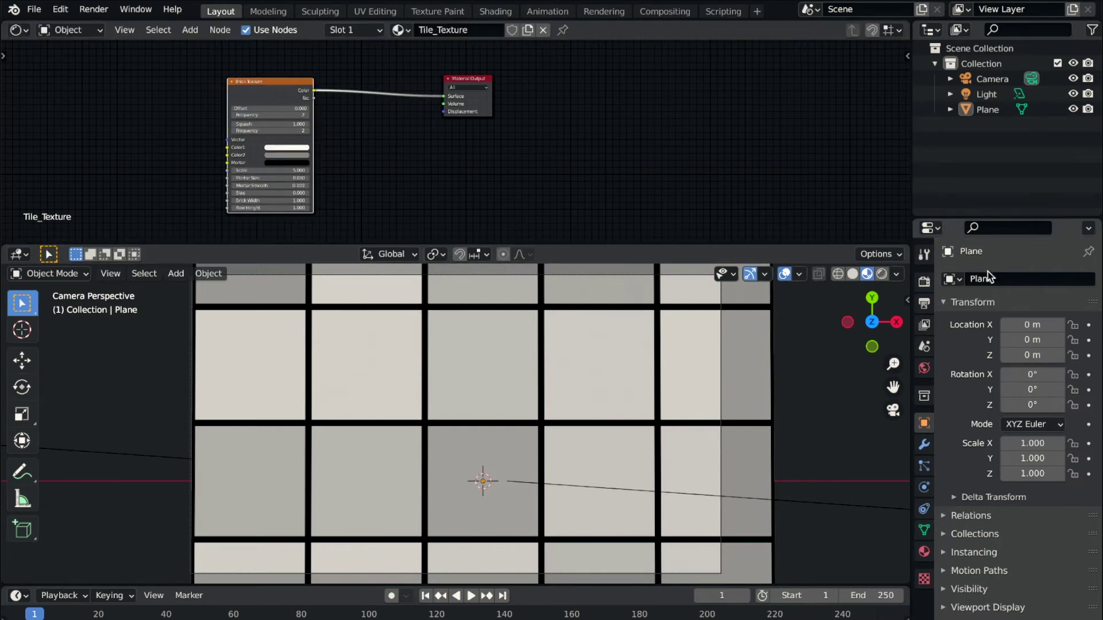
left_click(880, 274)
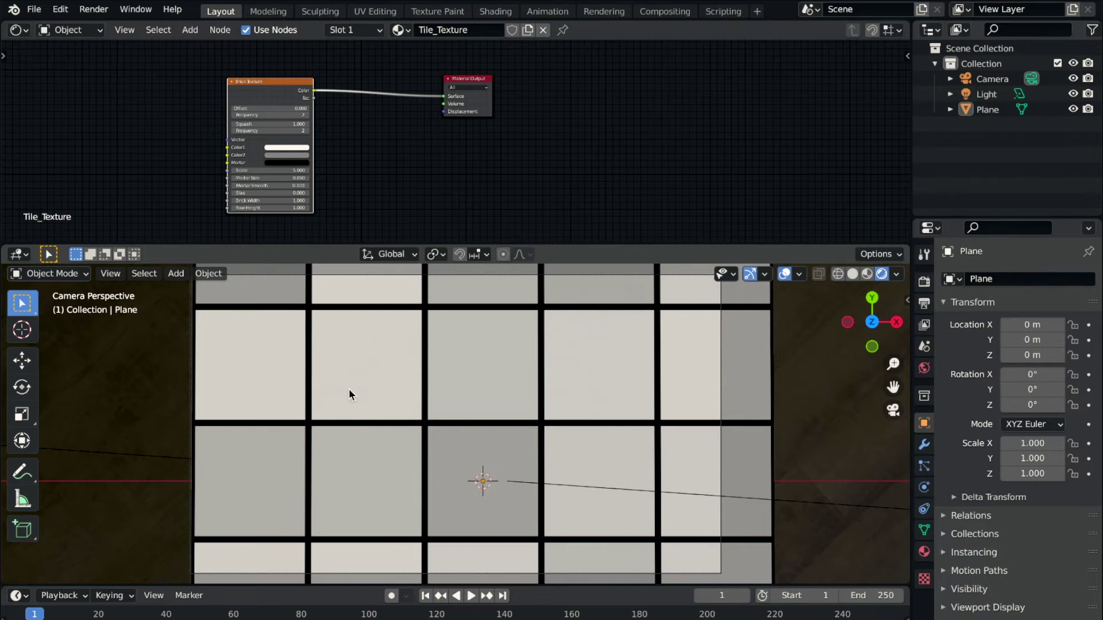
left_click_drag(261, 87, 234, 74)
Add a Vector > Bump node to the tile material's node tree.
key("shift+a")
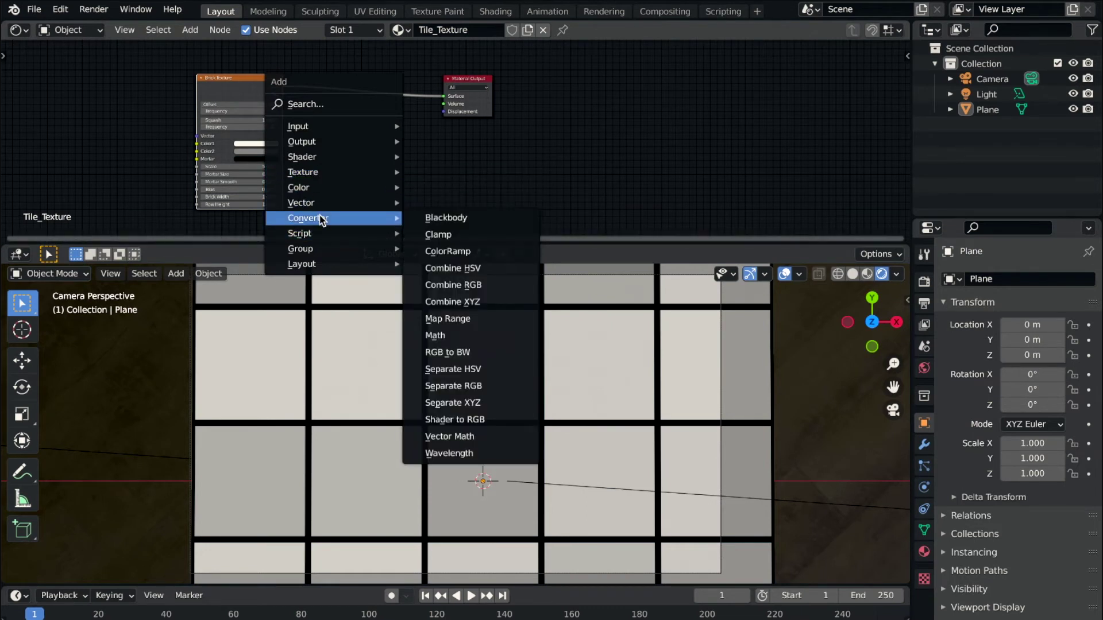
mouse_move(301, 203)
left_click(462, 199)
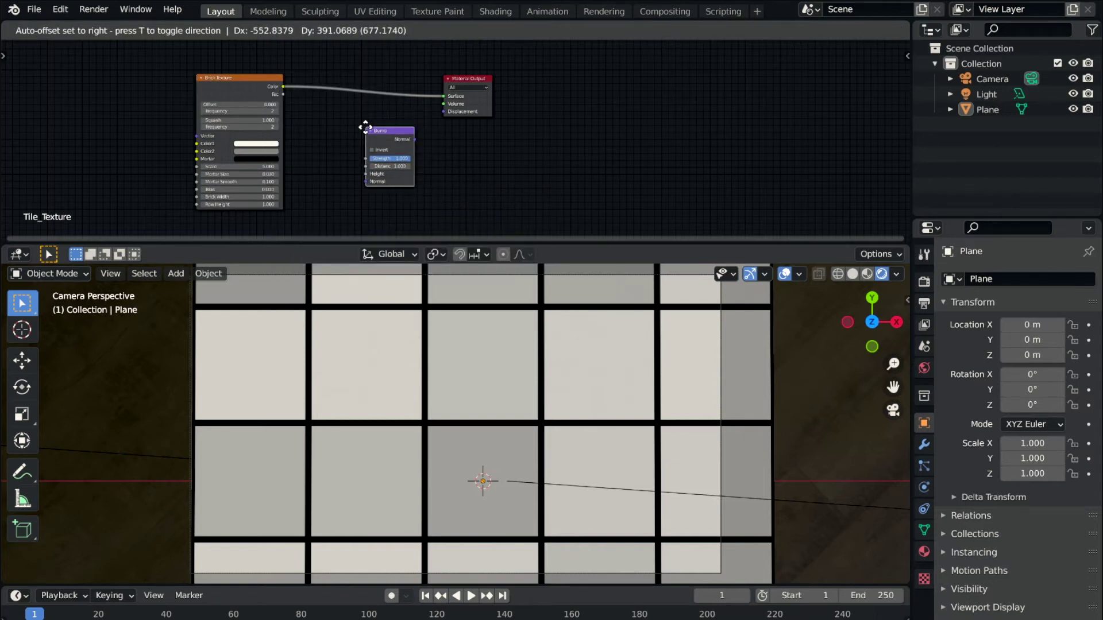
left_click(365, 128)
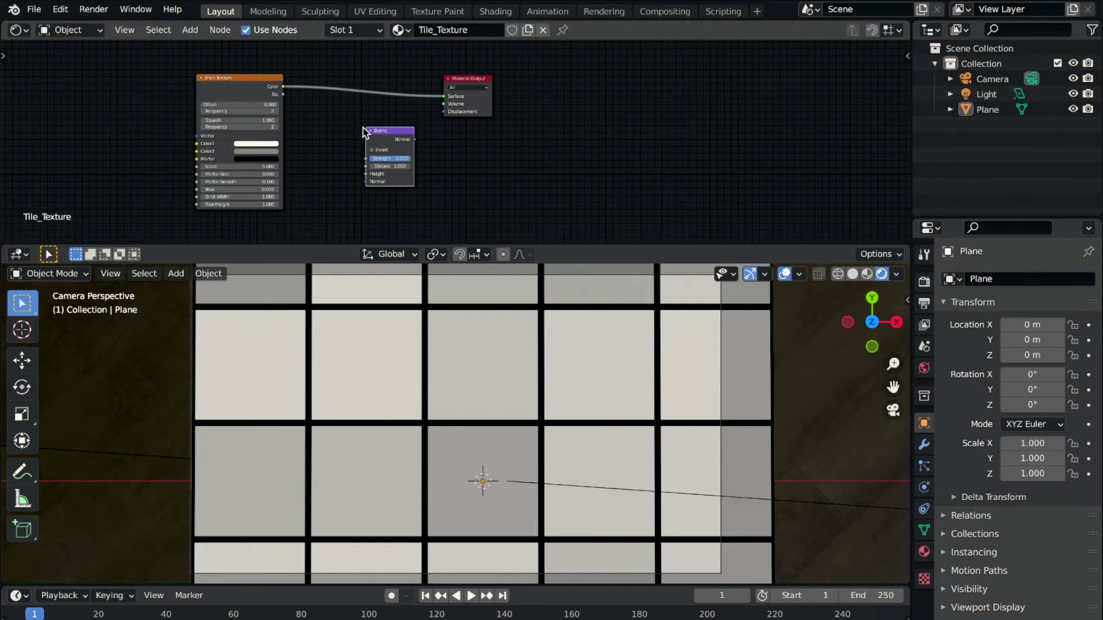
Undo a stray Fac-to-Surface link so brick Color drives the material Surface.
left_click_drag(282, 94, 319, 124)
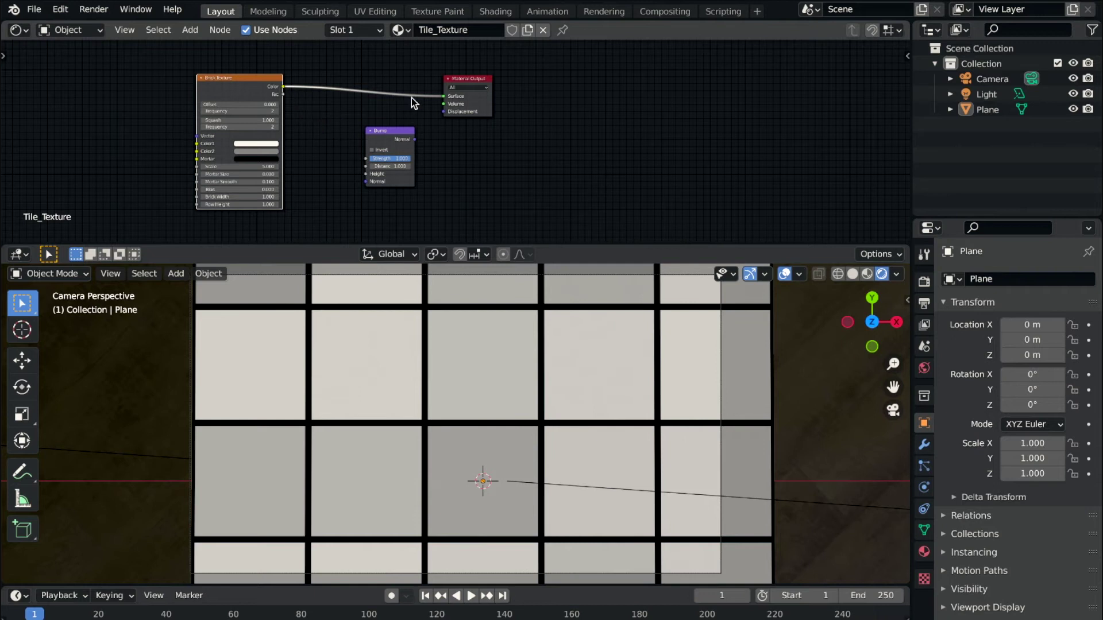
mouse_move(320, 125)
left_mouse_down()
mouse_move(445, 97)
mouse_move(285, 98)
mouse_move(318, 83)
left_mouse_up()
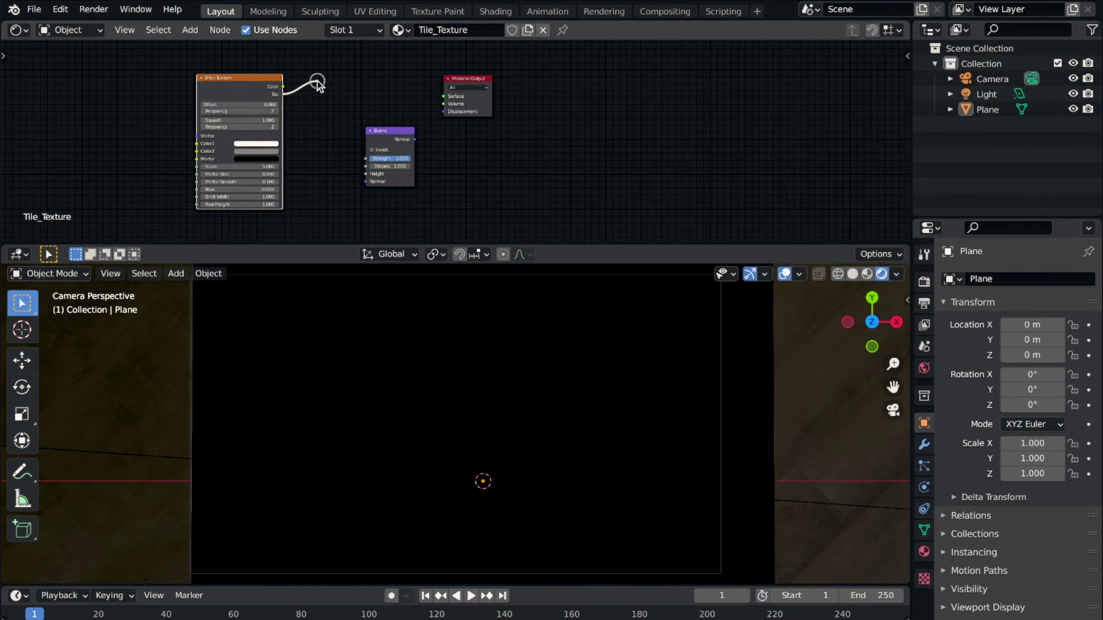
mouse_move(318, 81)
left_mouse_down()
mouse_move(354, 79)
mouse_move(320, 99)
mouse_move(332, 82)
mouse_move(399, 79)
mouse_move(448, 104)
mouse_move(445, 118)
mouse_move(419, 119)
mouse_move(364, 159)
mouse_move(365, 101)
mouse_move(444, 96)
left_mouse_up()
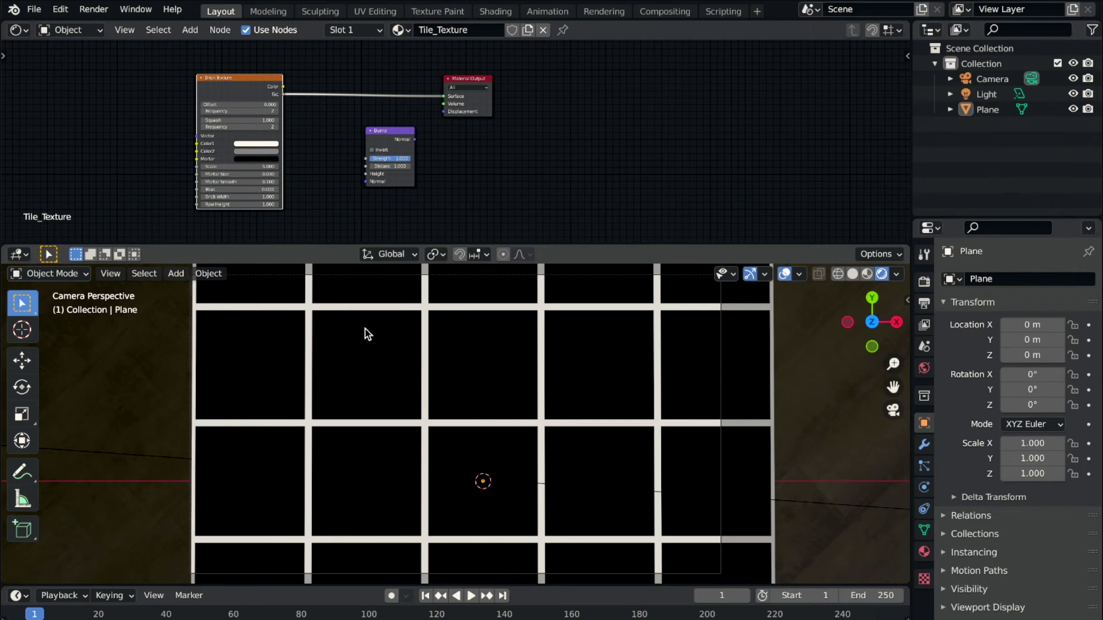
left_click_drag(442, 101, 339, 160)
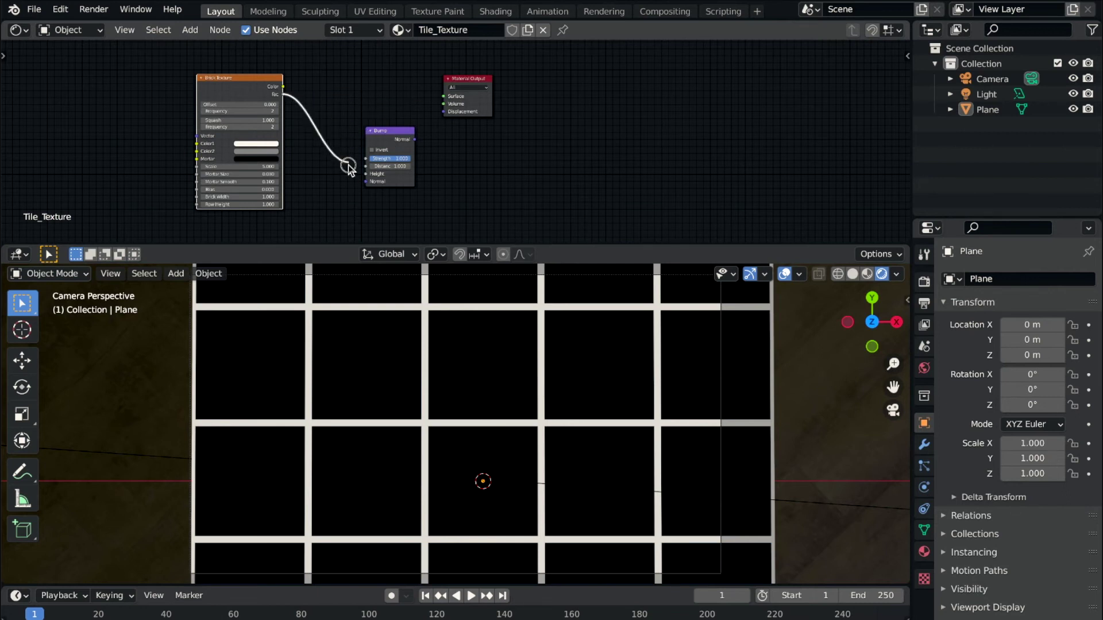
mouse_move(339, 160)
left_mouse_down()
mouse_move(280, 92)
mouse_move(362, 62)
left_mouse_up()
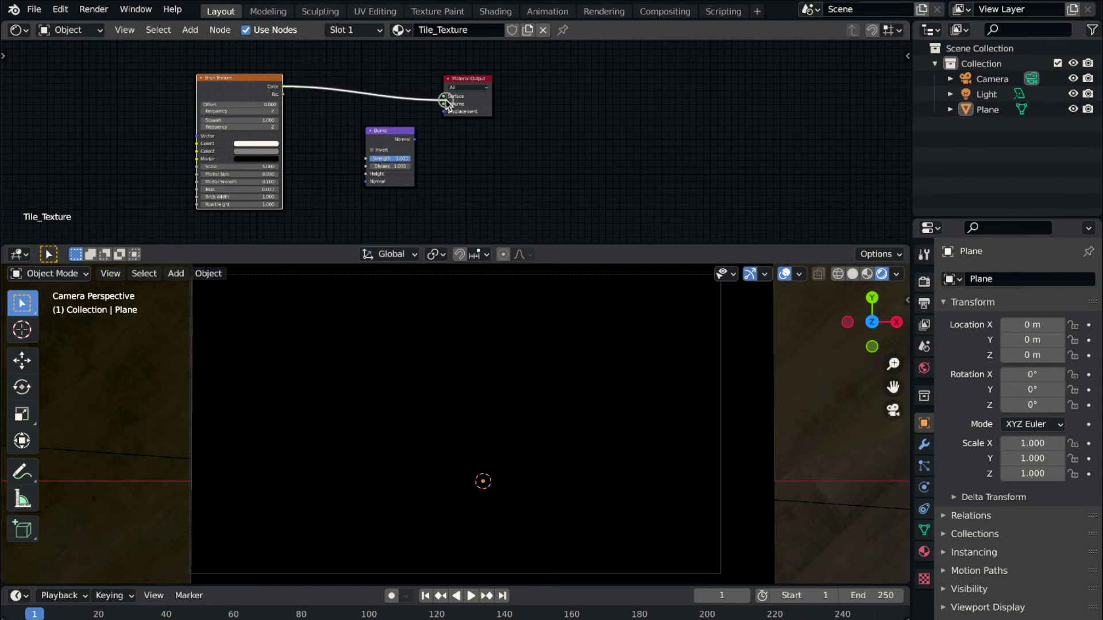
left_click_drag(361, 62, 445, 96)
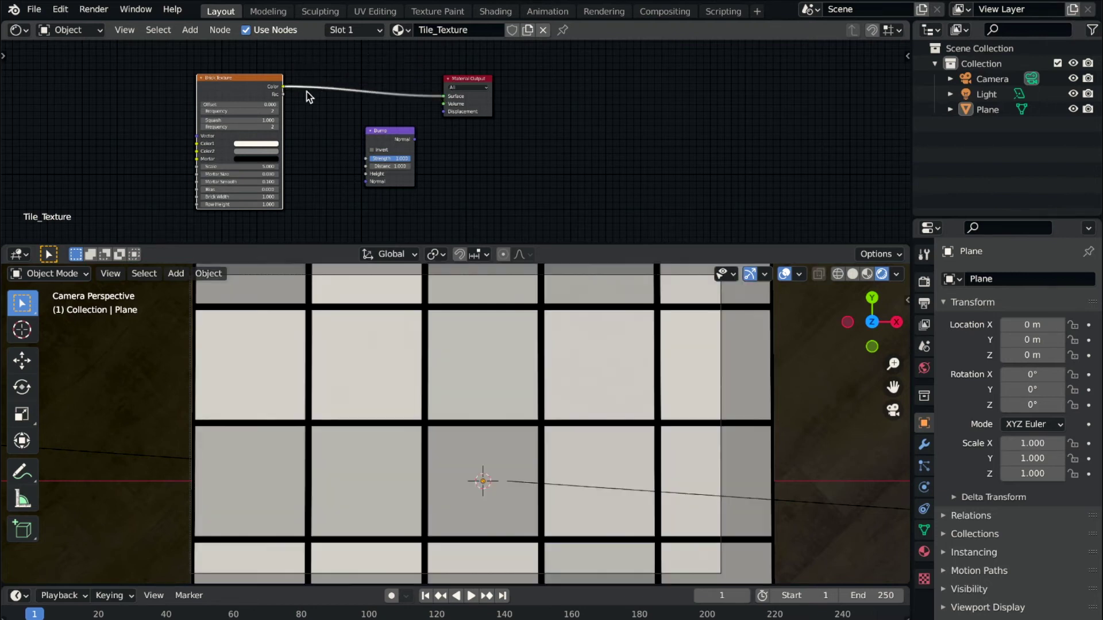
Link brick Fac to Bump Height, then move the Bump and Brick nodes left.
left_click_drag(283, 94, 351, 175)
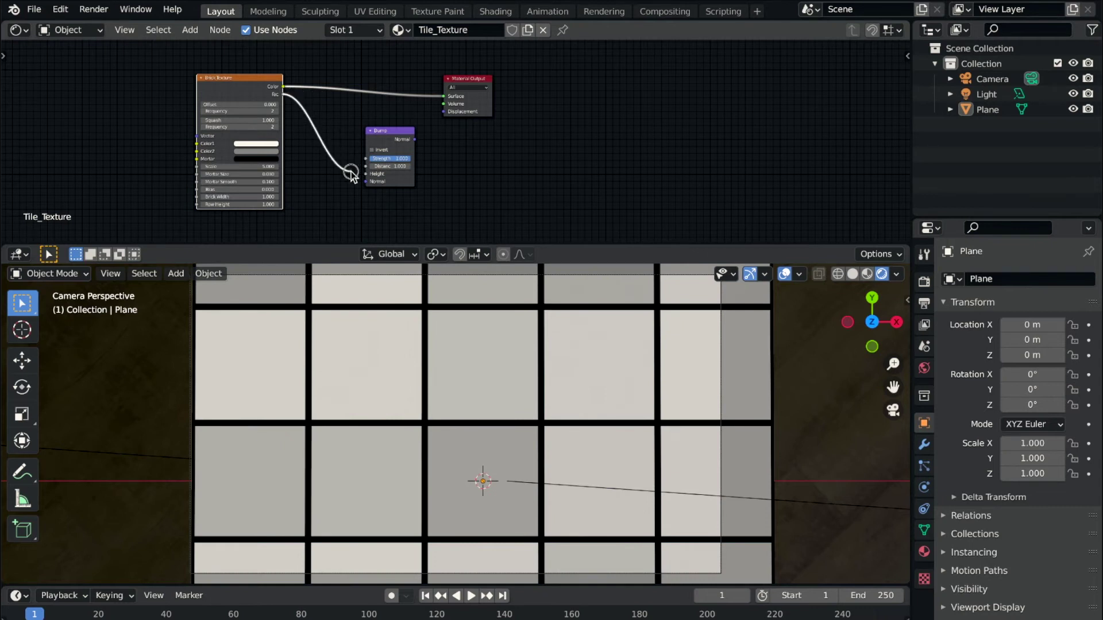
left_click_drag(351, 174, 365, 174)
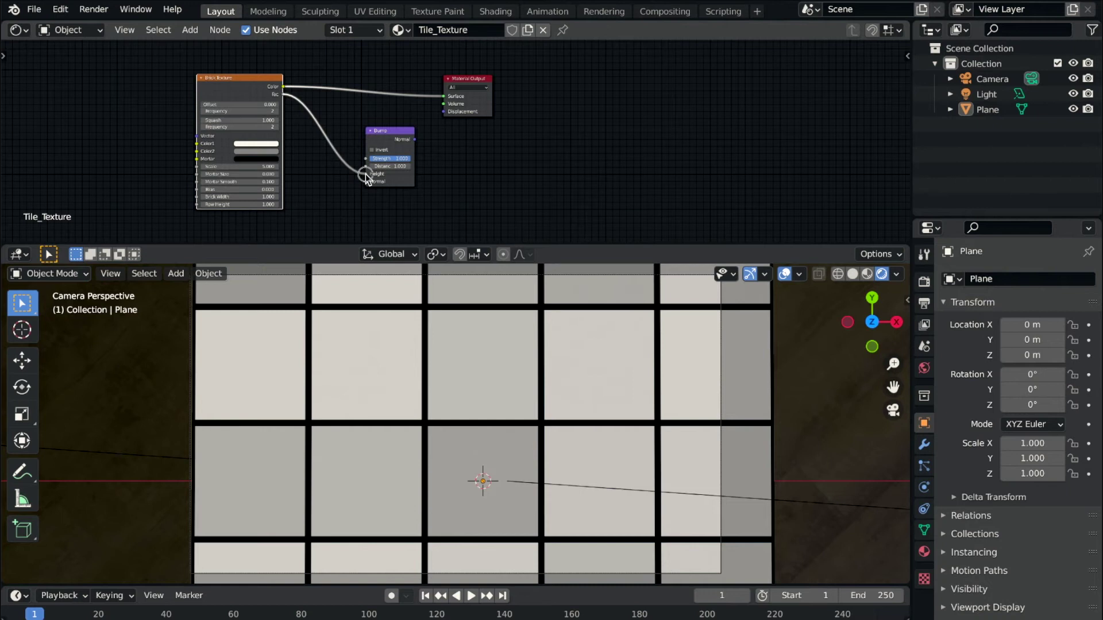
left_click_drag(415, 124, 434, 115)
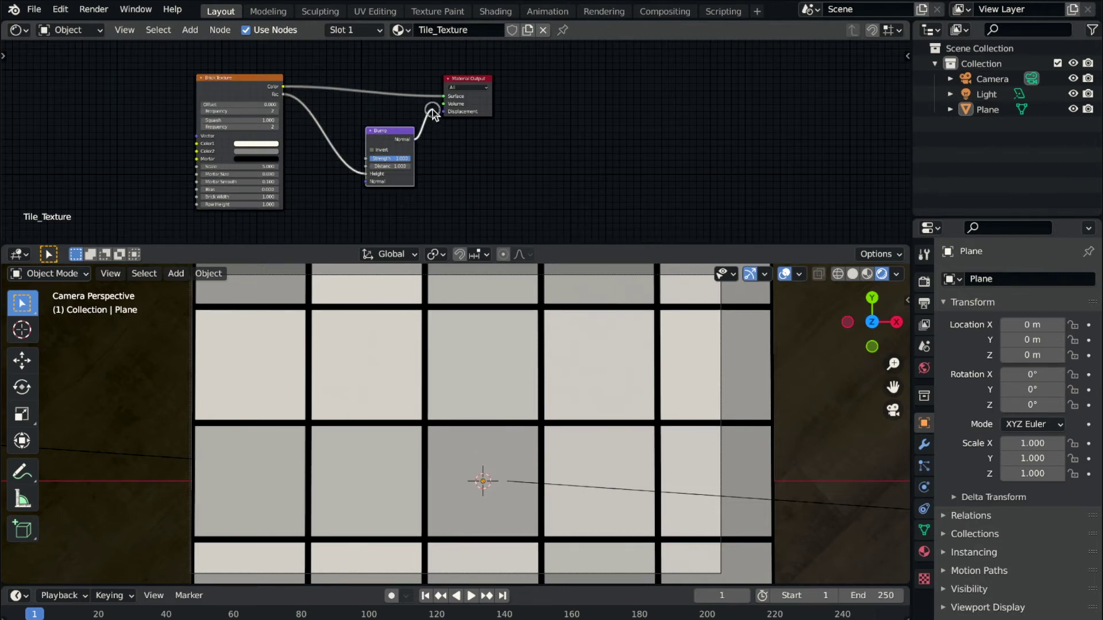
left_click_drag(379, 132, 346, 138)
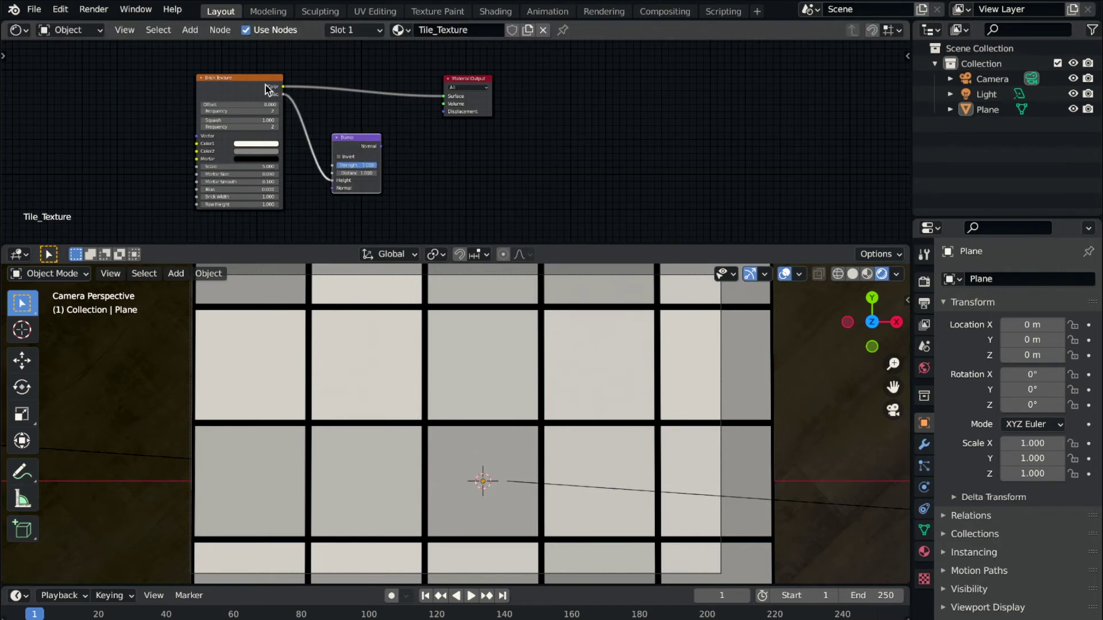
left_click_drag(253, 78, 78, 67)
left_click_drag(349, 138, 213, 146)
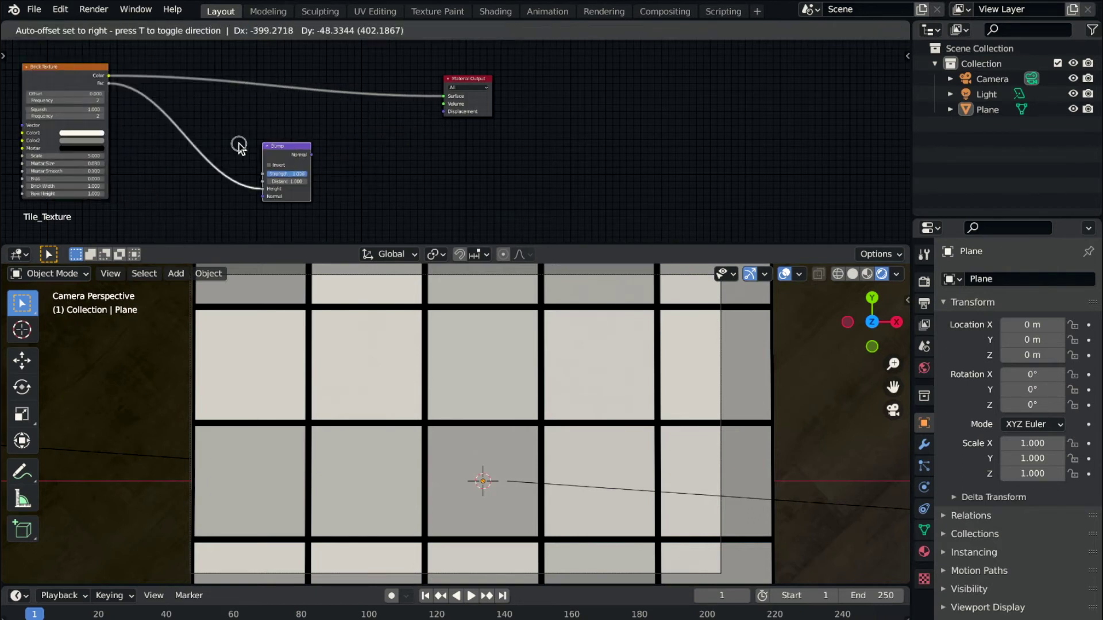
key("shift+a")
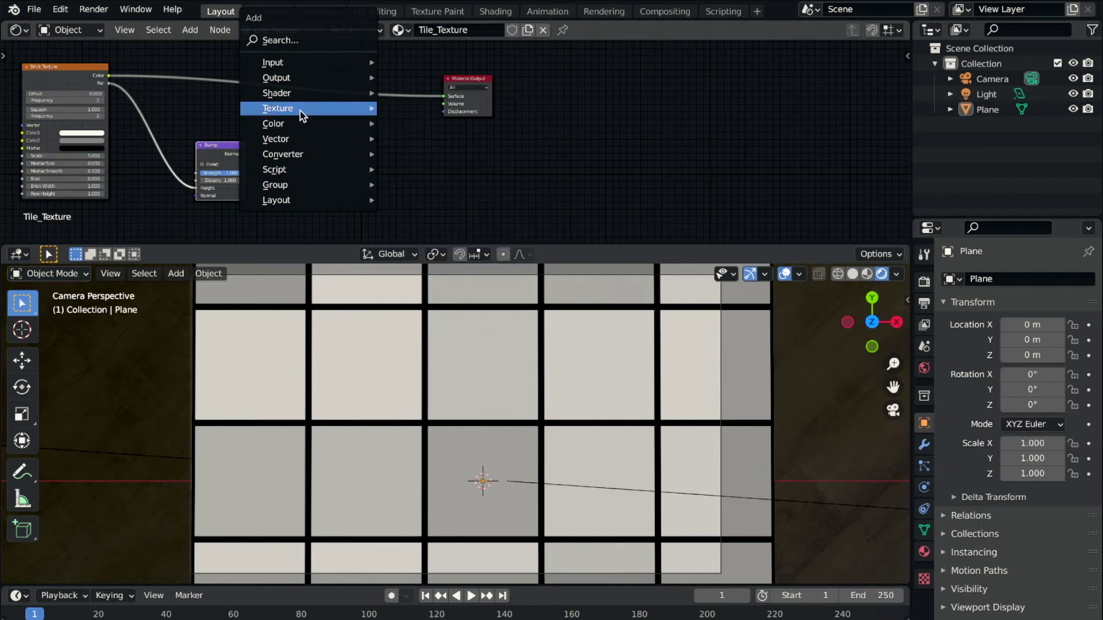
mouse_move(277, 94)
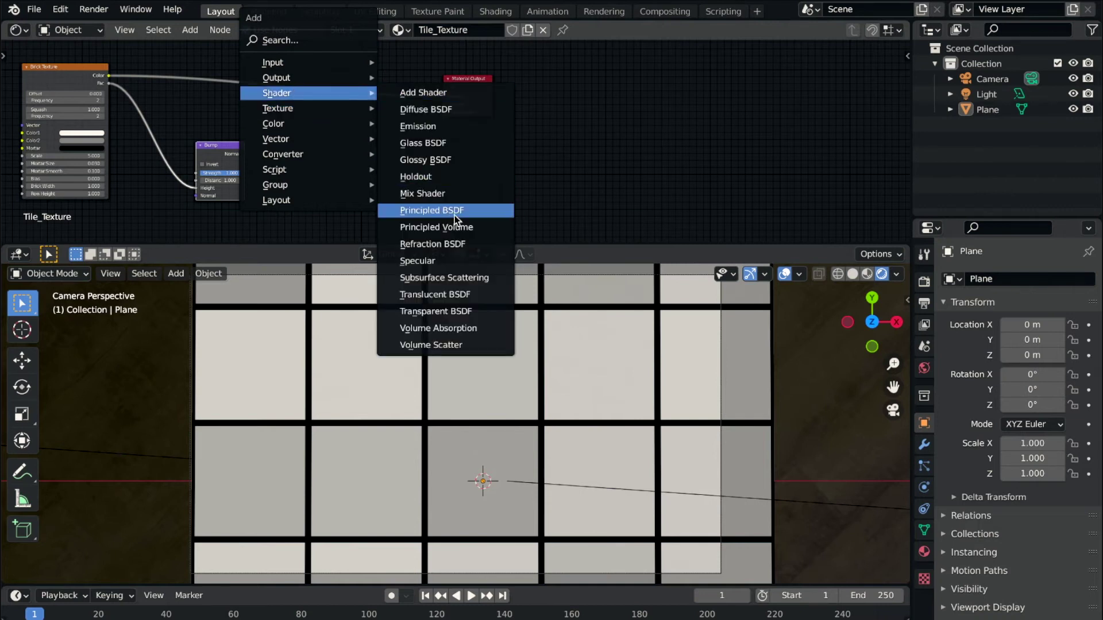
Drop a Principled BSDF onto the Brick Texture link to the output.
left_click(469, 211)
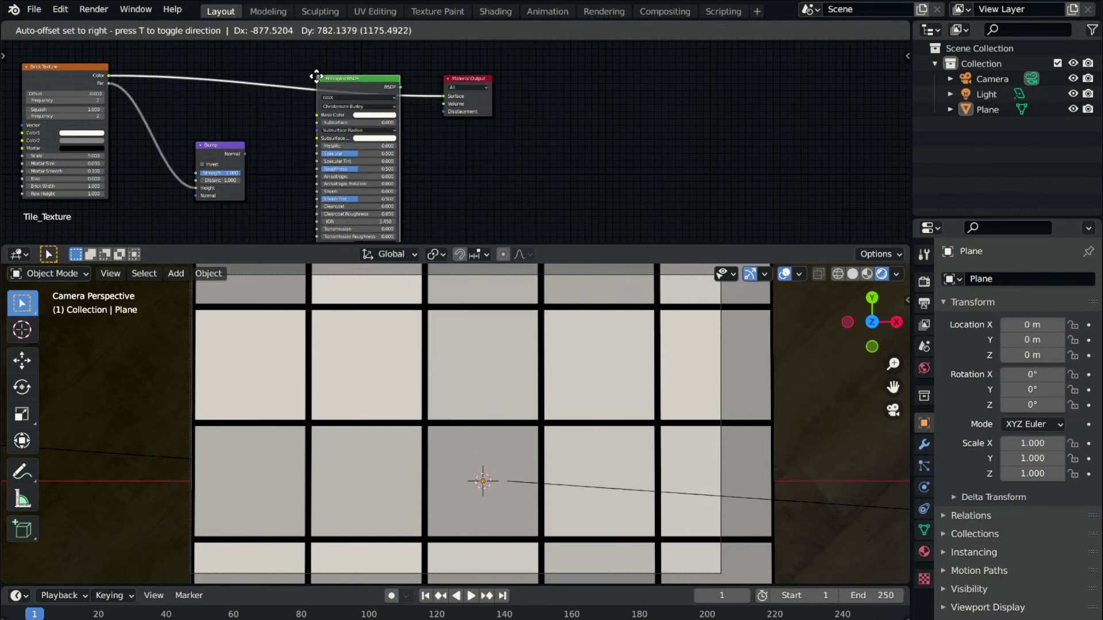
left_click(315, 83)
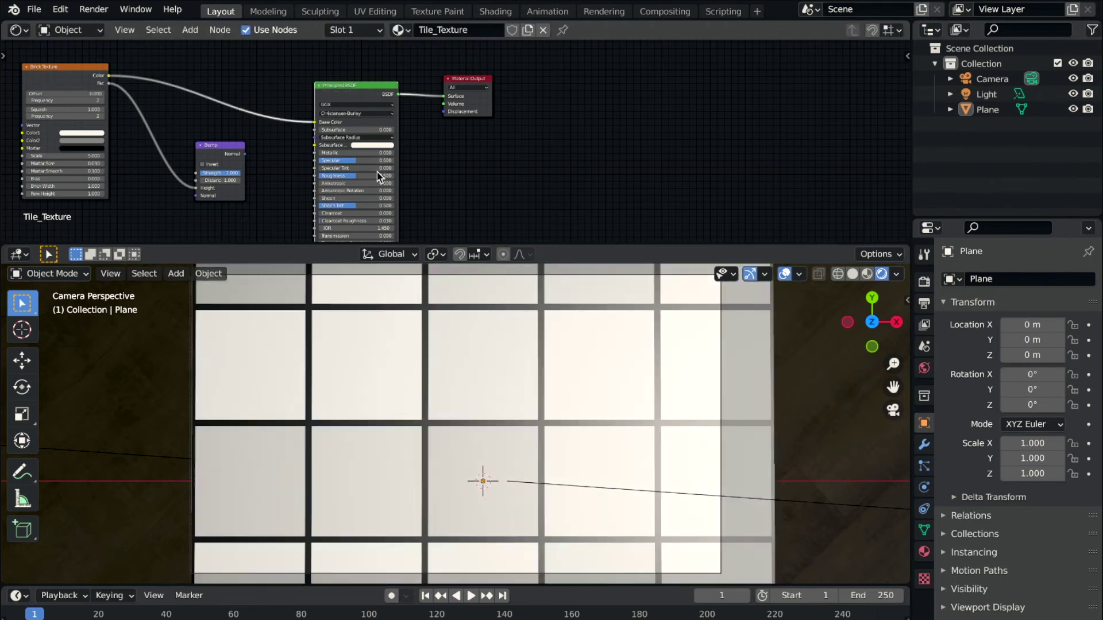
middle_click_drag(377, 172, 409, 132)
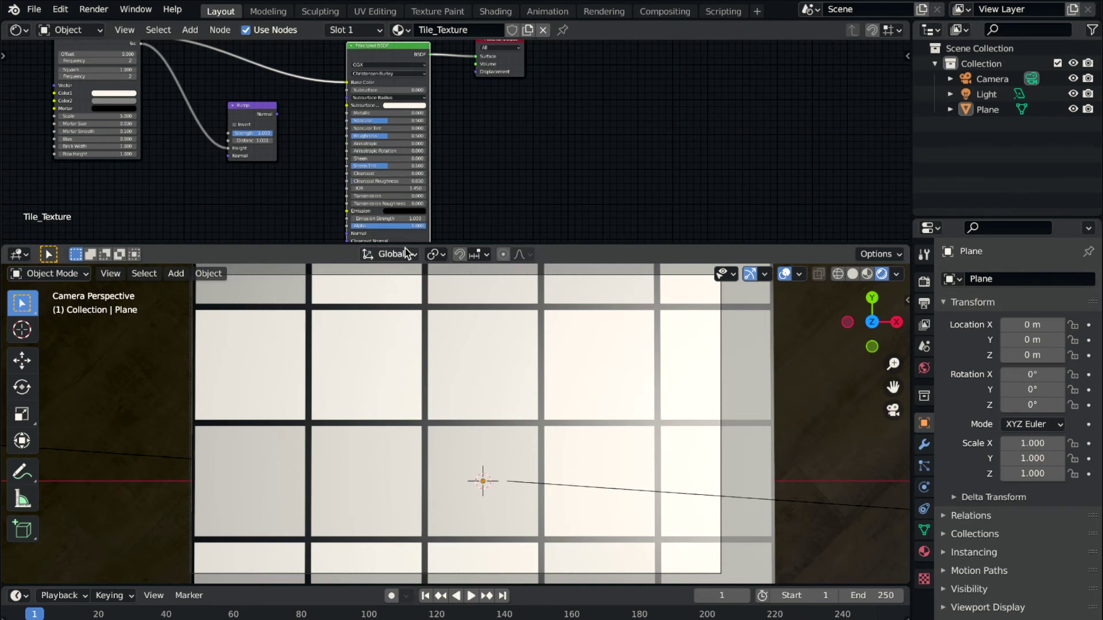
middle_click_drag(332, 201, 316, 165)
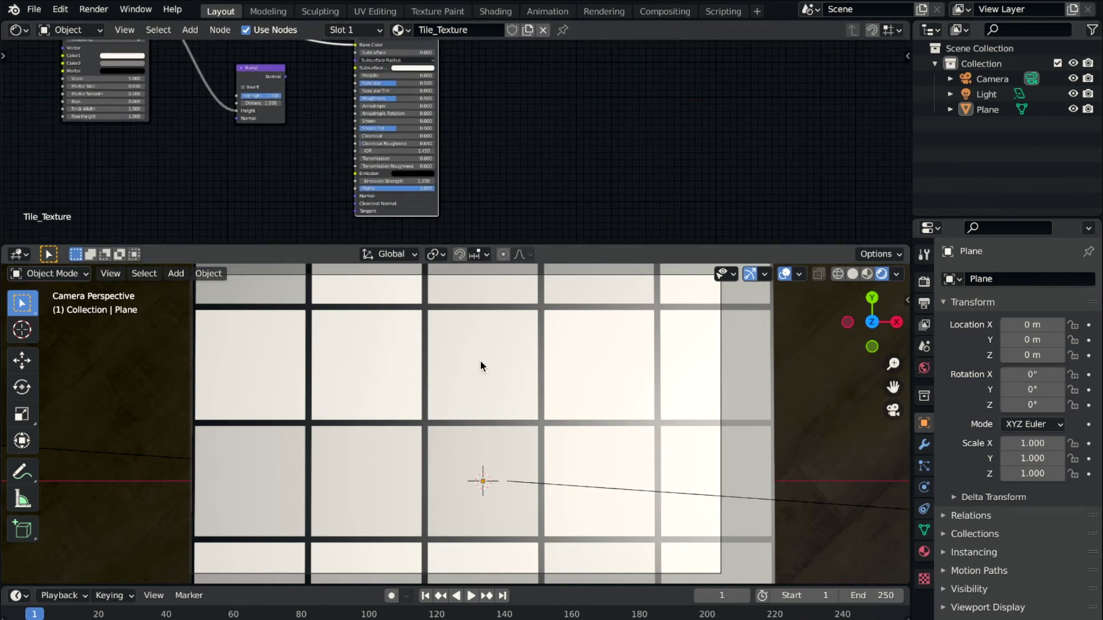
scroll(295, 115, "up", 2)
Move the Bump node down beside the Principled BSDF to feed its Normal.
left_click_drag(241, 107, 245, 186)
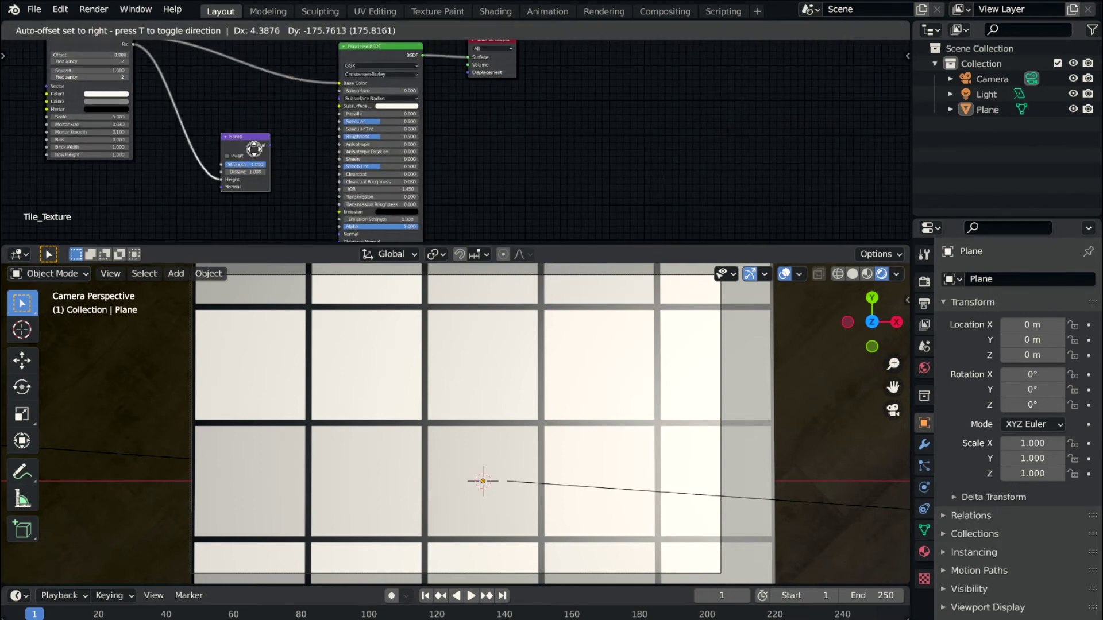
middle_click_drag(251, 211, 280, 145)
mouse_move(271, 130)
left_mouse_down()
mouse_move(310, 175)
mouse_move(366, 166)
left_mouse_up()
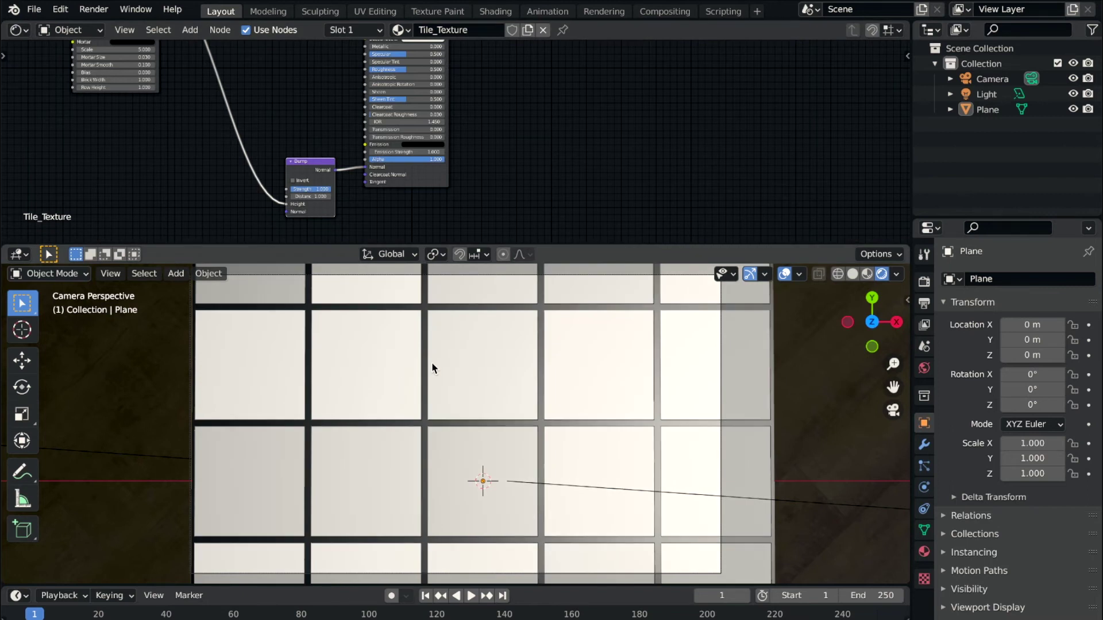
scroll(431, 368, "up", 2)
scroll(432, 369, "up", 2)
scroll(432, 368, "up", 1)
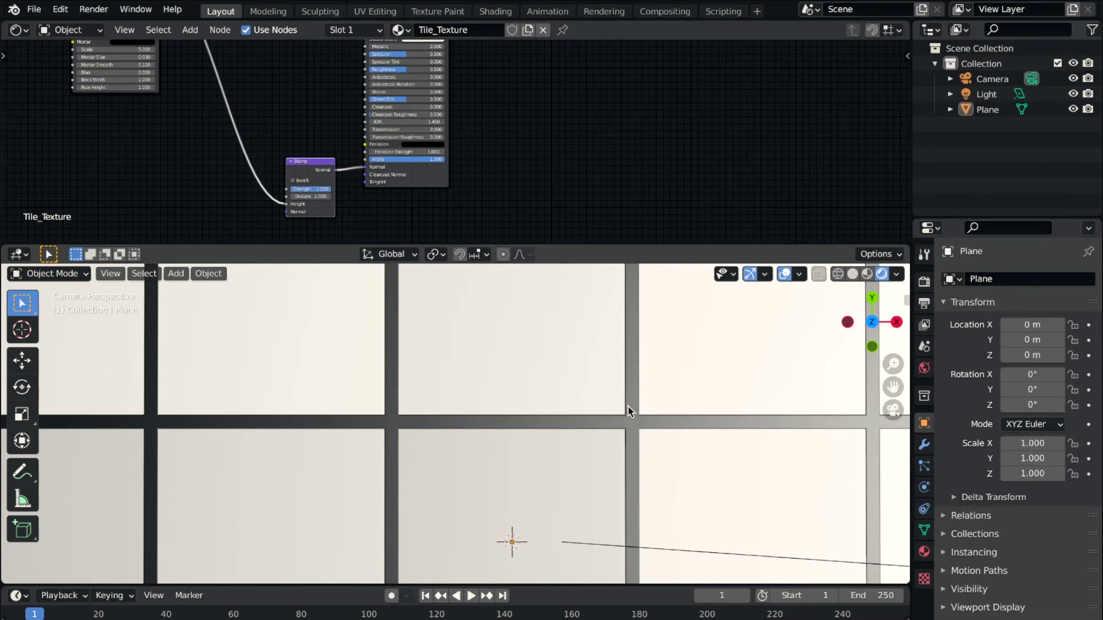
scroll(497, 397, "down", 1)
scroll(496, 397, "down", 1)
scroll(497, 397, "down", 1)
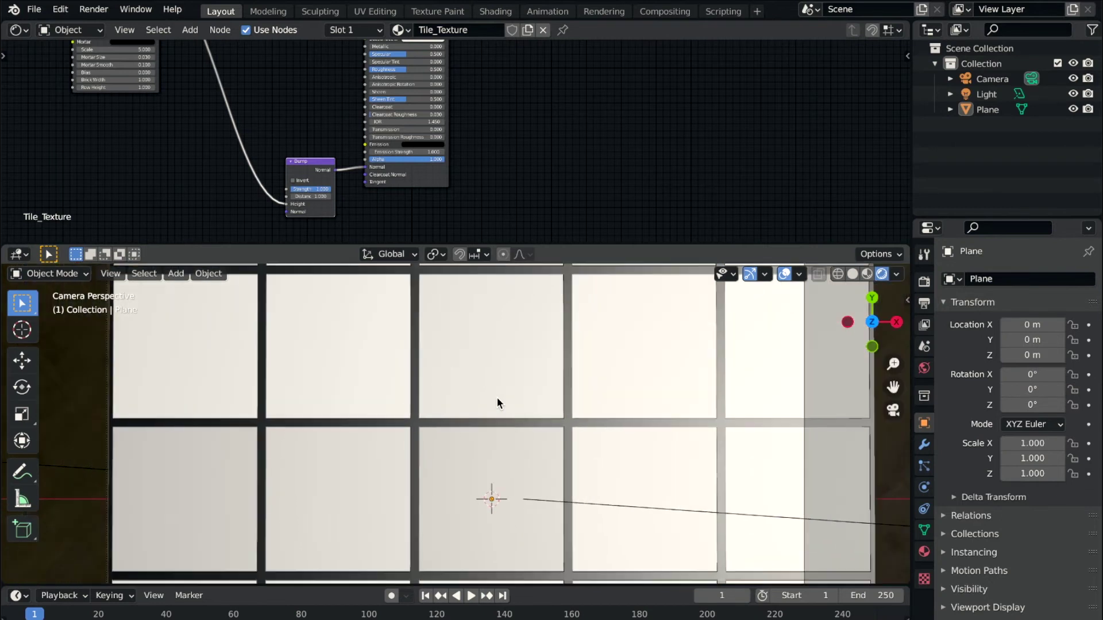
scroll(497, 402, "up", 1)
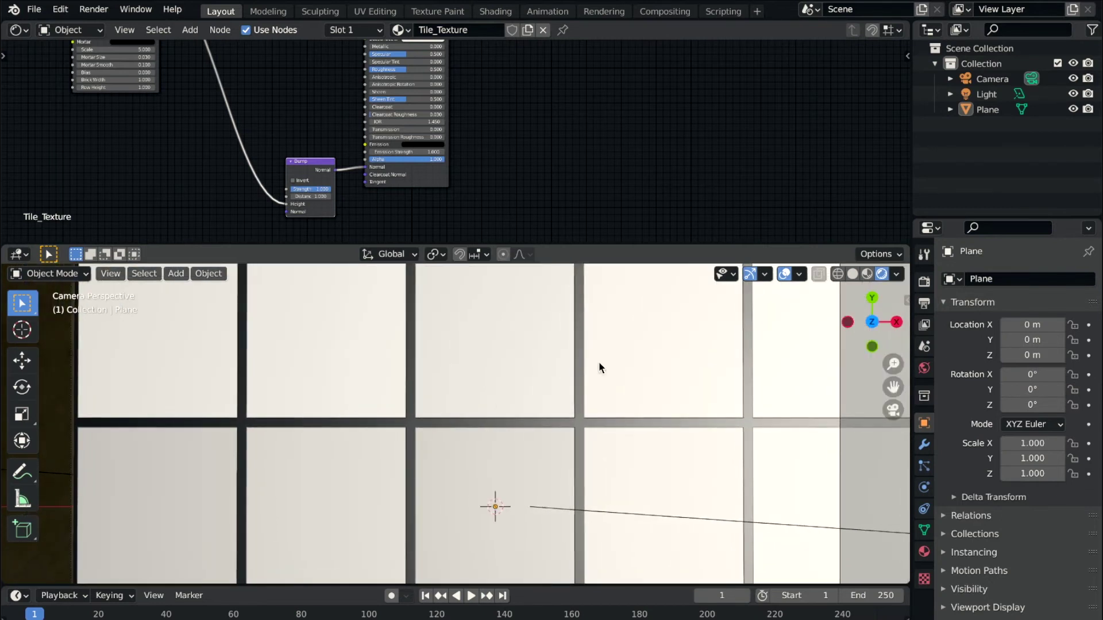
scroll(321, 66, "left", 5)
scroll(320, 65, "up", 3)
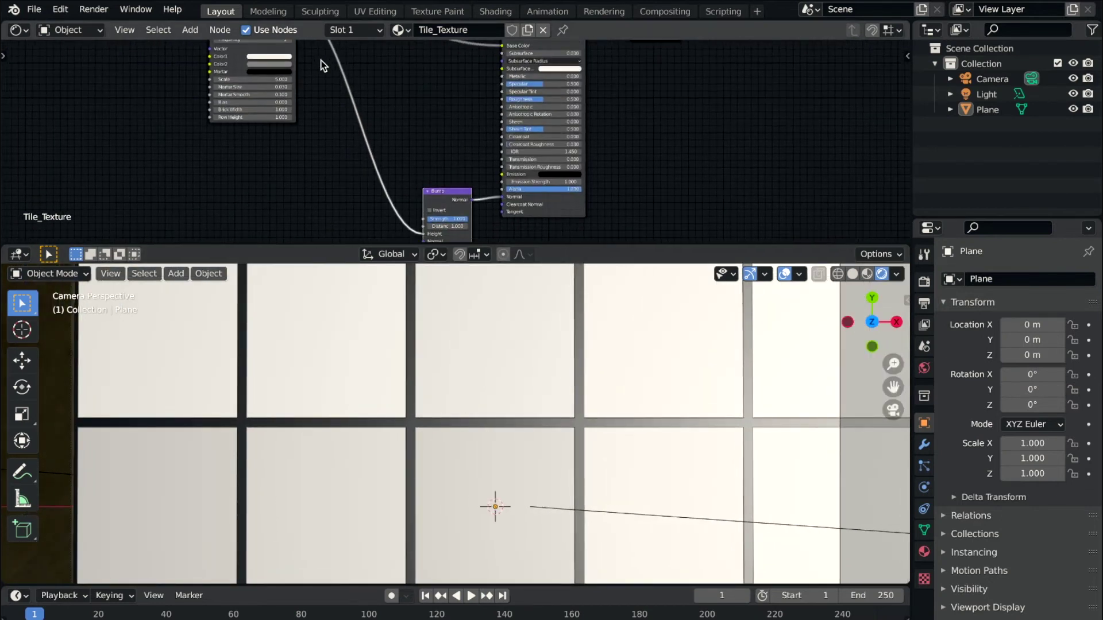
scroll(321, 66, "left", 2)
scroll(321, 66, "up", 2)
scroll(321, 66, "right", 3)
scroll(321, 66, "down", 2)
scroll(320, 65, "right", 2)
scroll(321, 65, "down", 2)
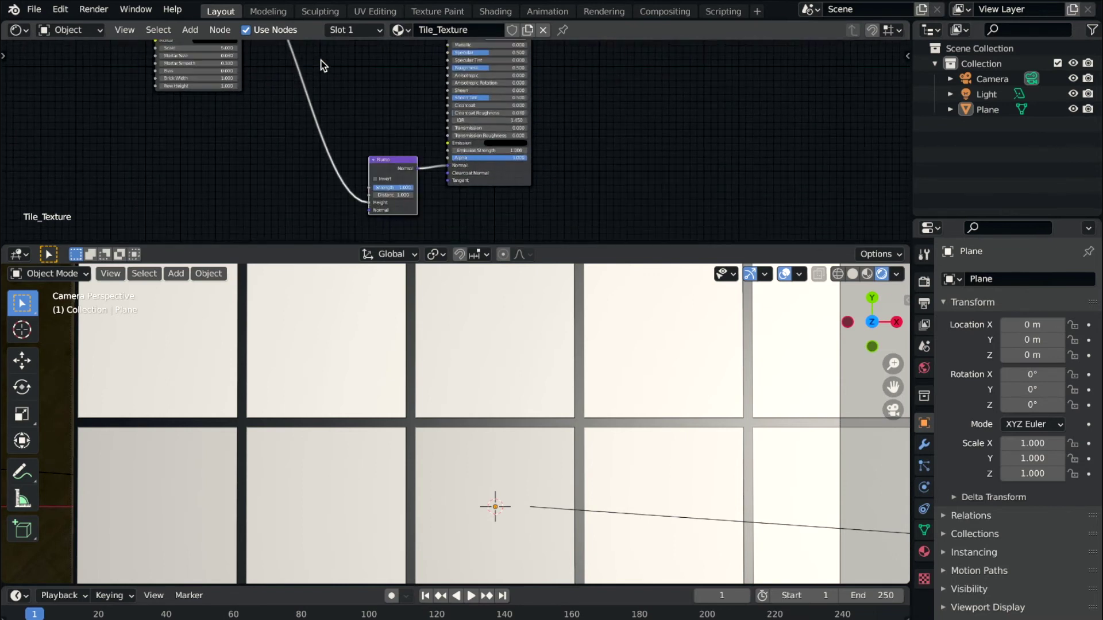
scroll(320, 66, "left", 3)
scroll(321, 65, "up", 2)
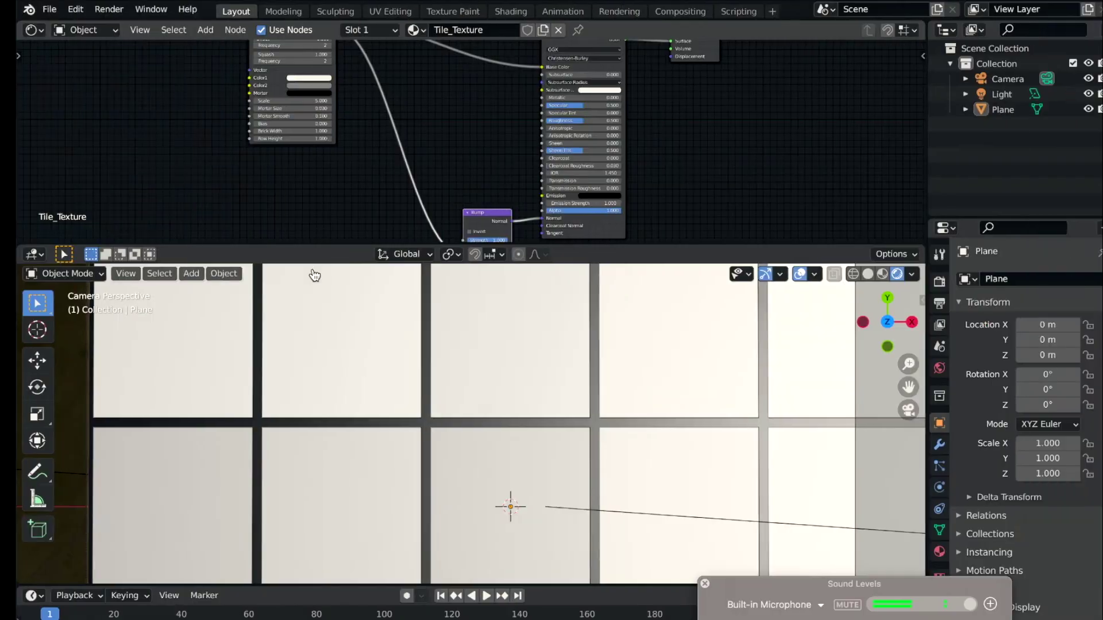
scroll(340, 177, "down", 2)
scroll(341, 176, "left", 2)
Add a Noise Texture node left of the Bump node.
key("shift+a")
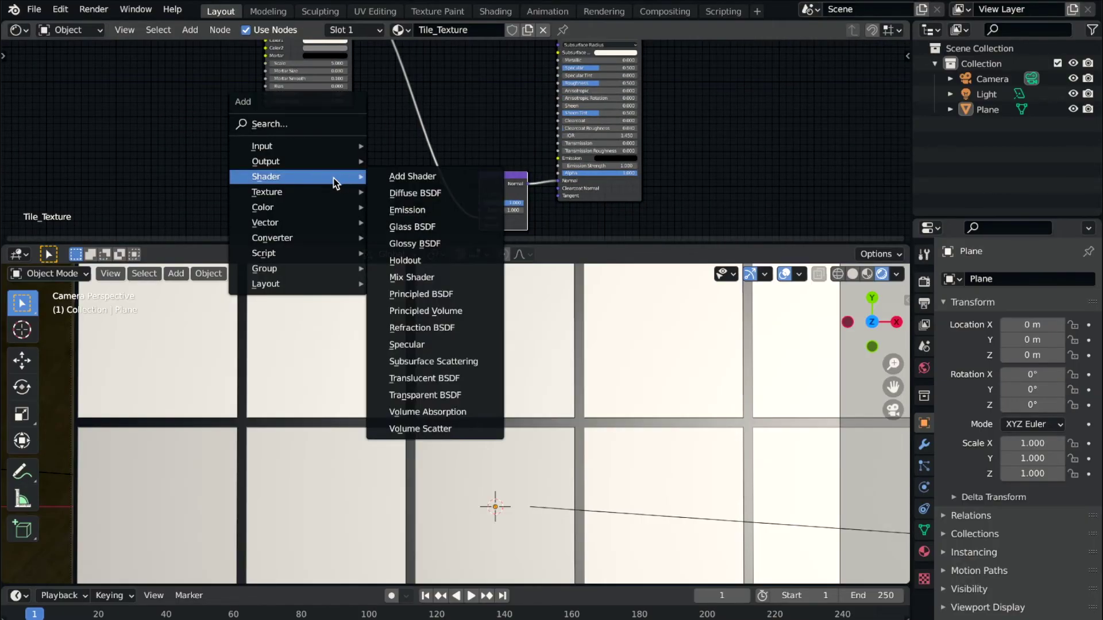
mouse_move(267, 192)
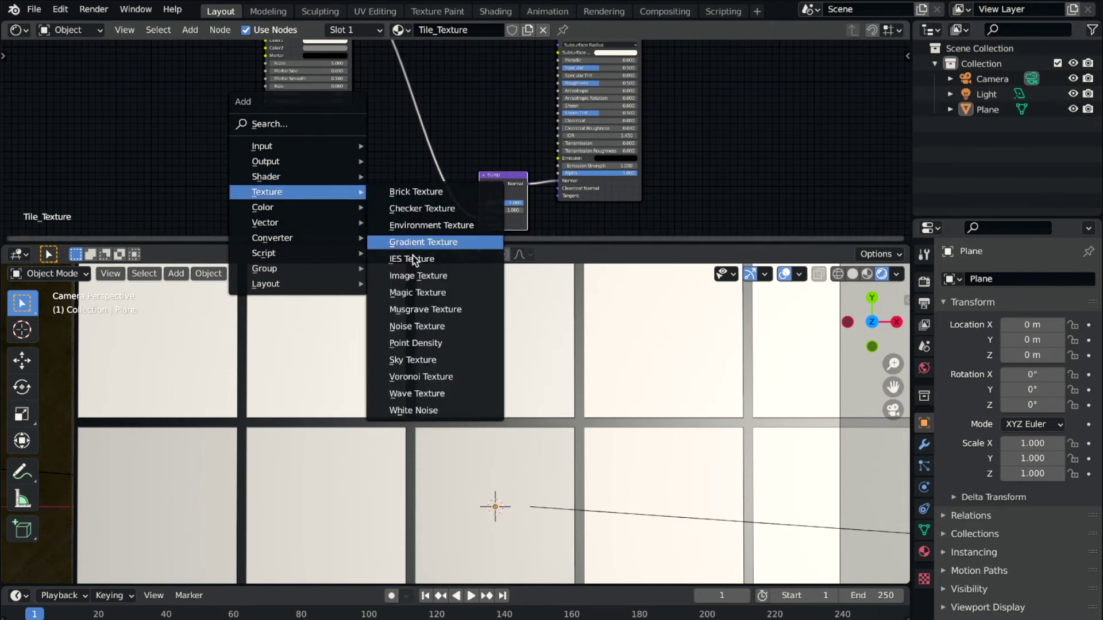
left_click(416, 326)
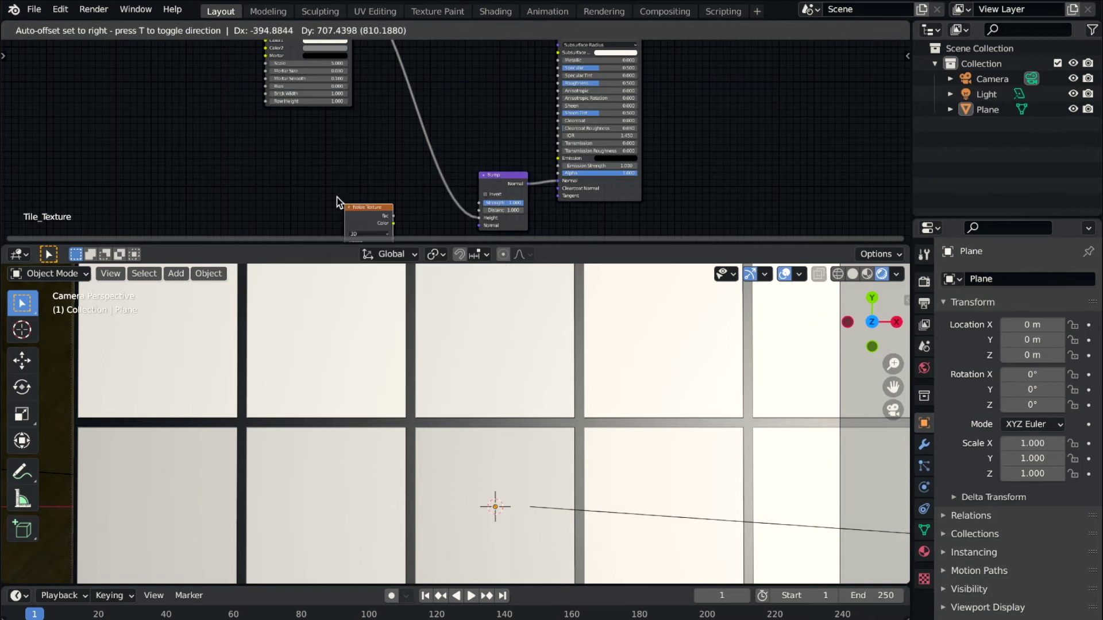
left_click(286, 144)
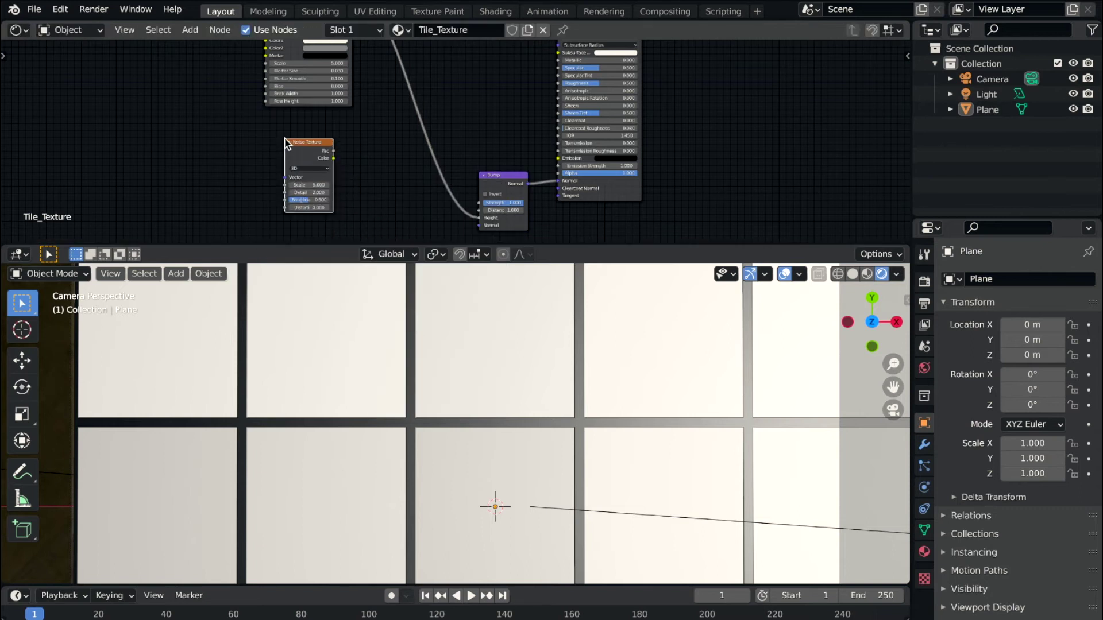
Move the Brick Texture node further left and bring the Bump node into view.
middle_click_drag(395, 97, 360, 183)
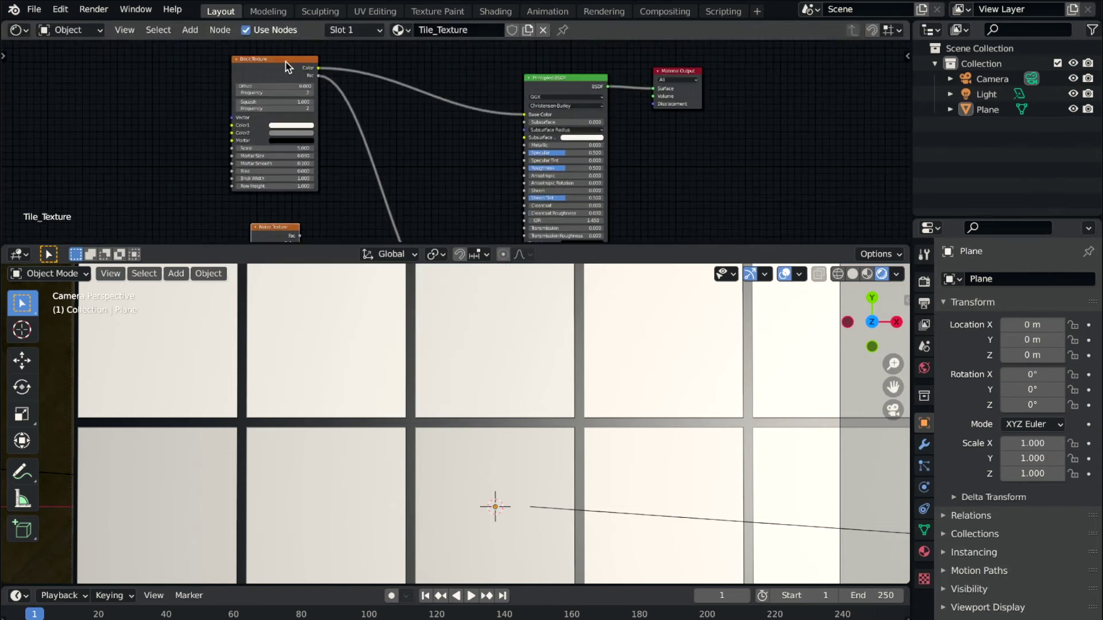
left_click_drag(276, 66, 240, 66)
left_click(239, 66)
middle_click_drag(300, 118, 303, 48)
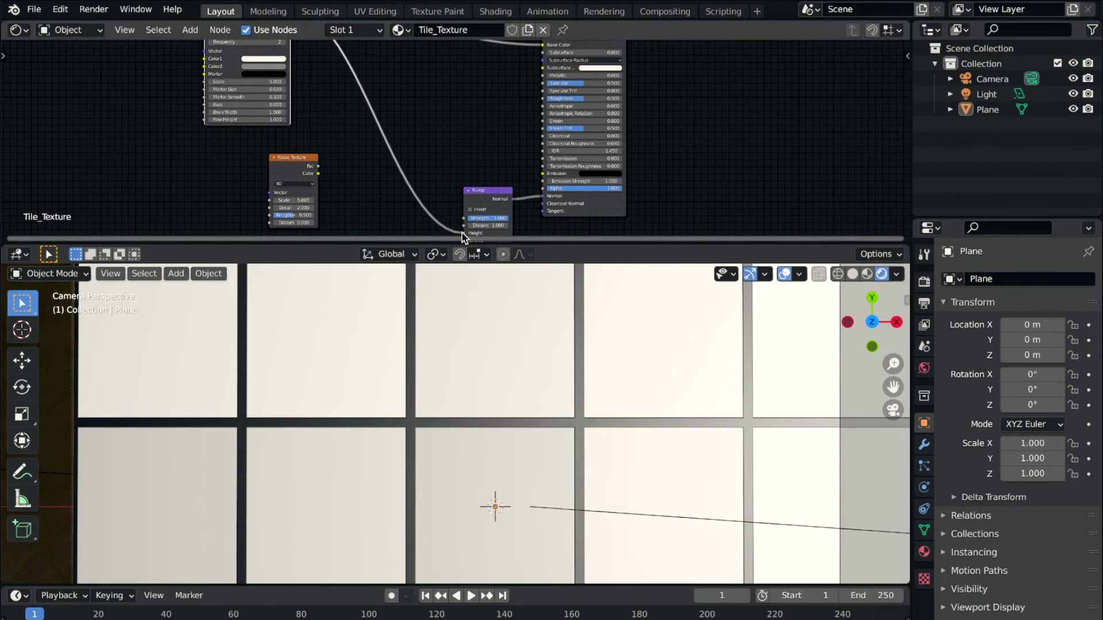
key("shift+a")
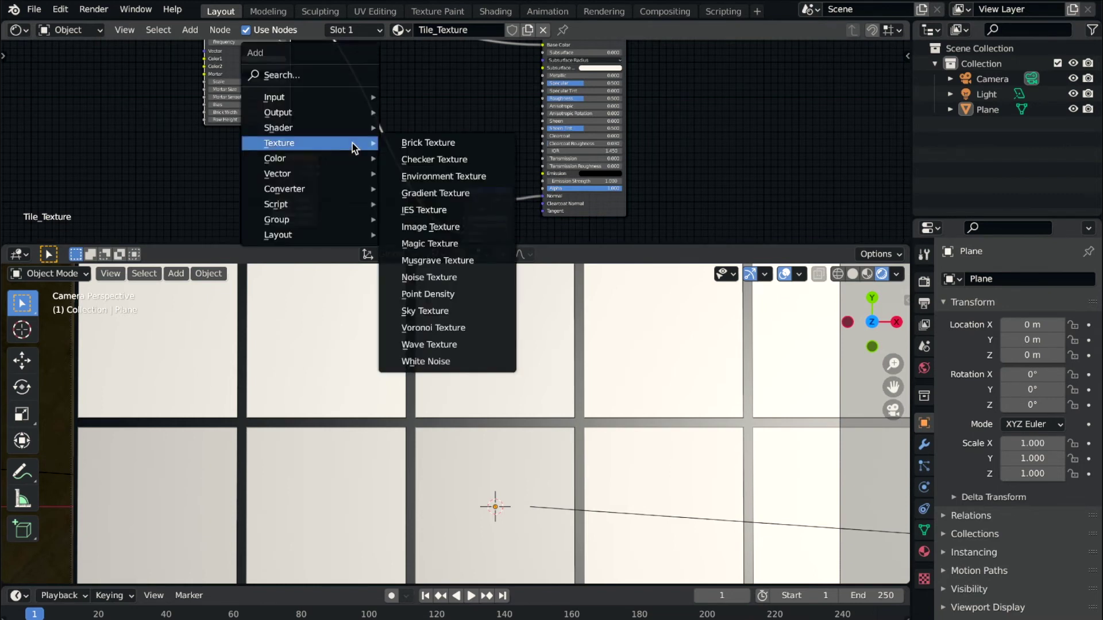
mouse_move(310, 189)
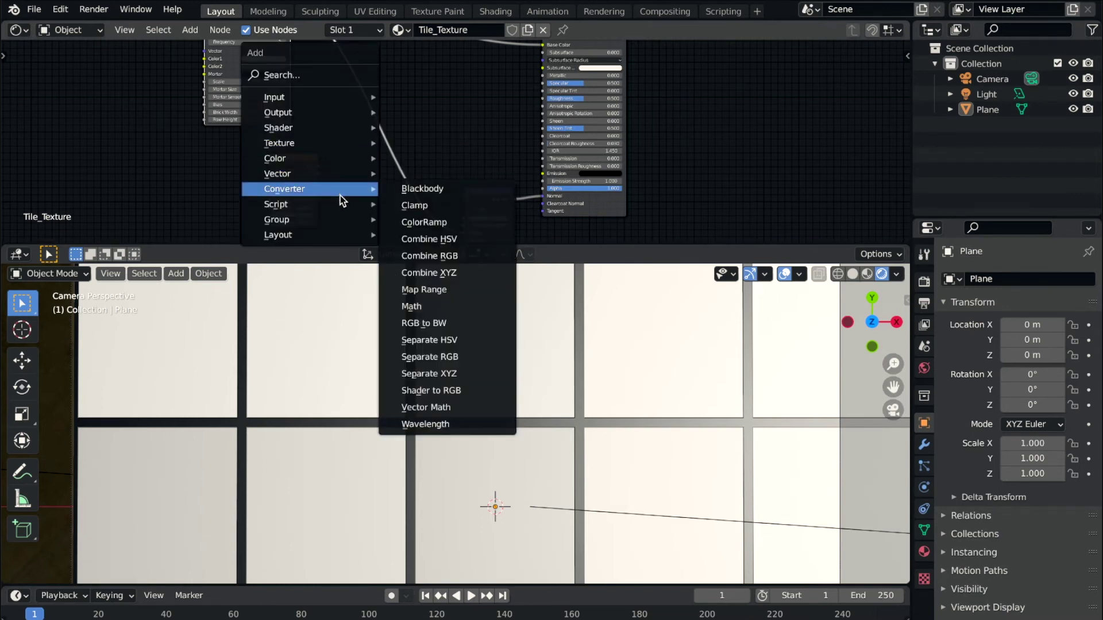
Insert a Math node into the Fac-to-Height link, and move Noise Texture lower left.
left_click(422, 308)
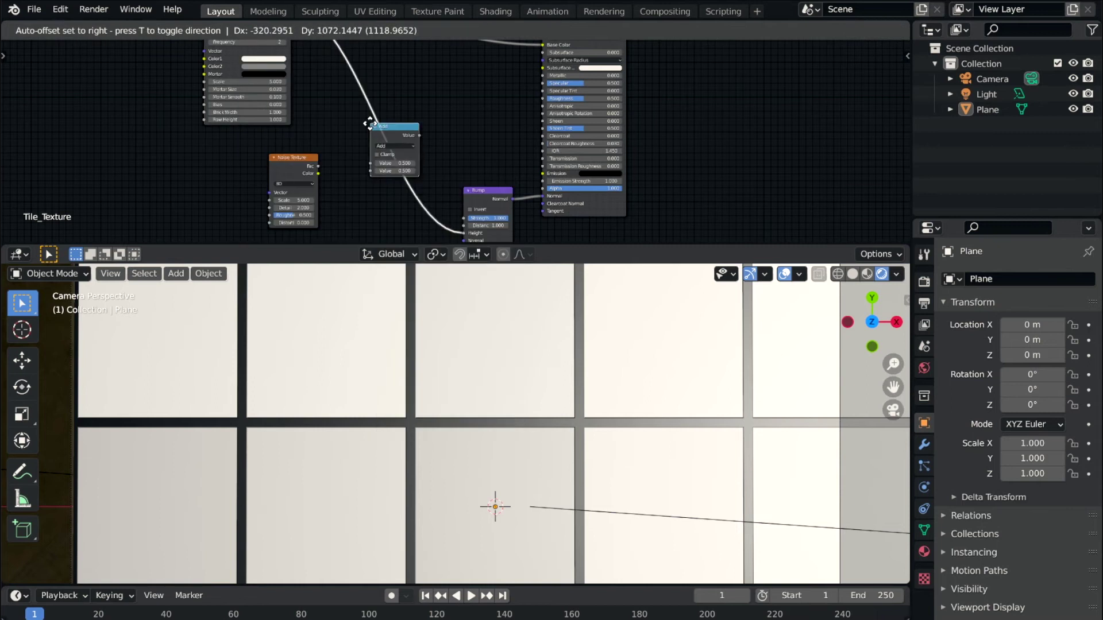
left_click(370, 124)
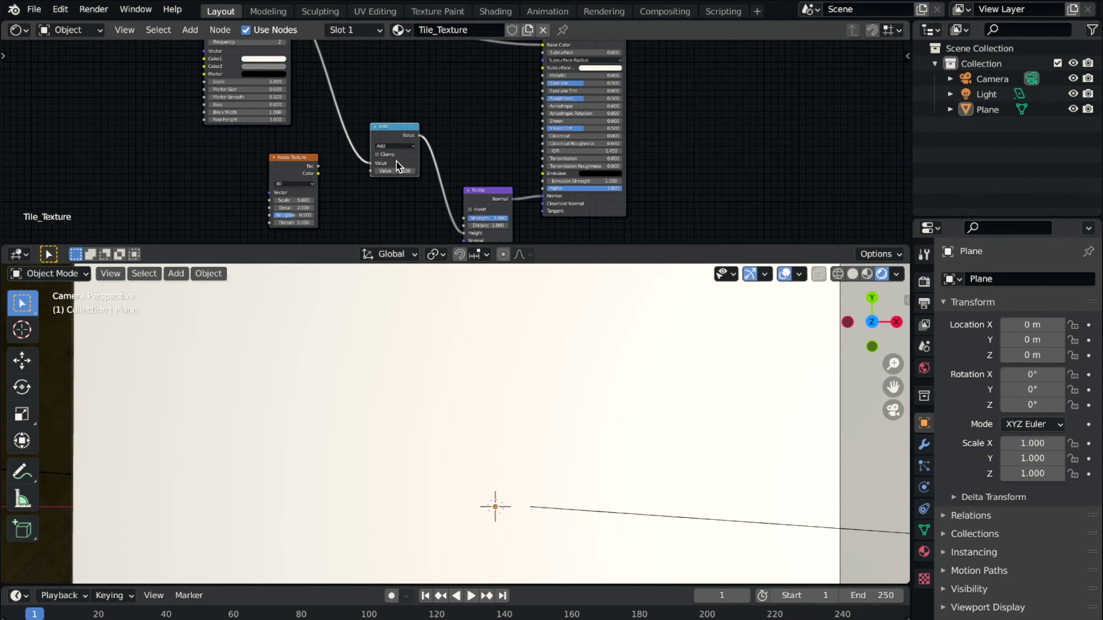
scroll(377, 170, "down", 2)
scroll(386, 177, "down", 2)
scroll(387, 175, "up", 2)
scroll(384, 175, "up", 2)
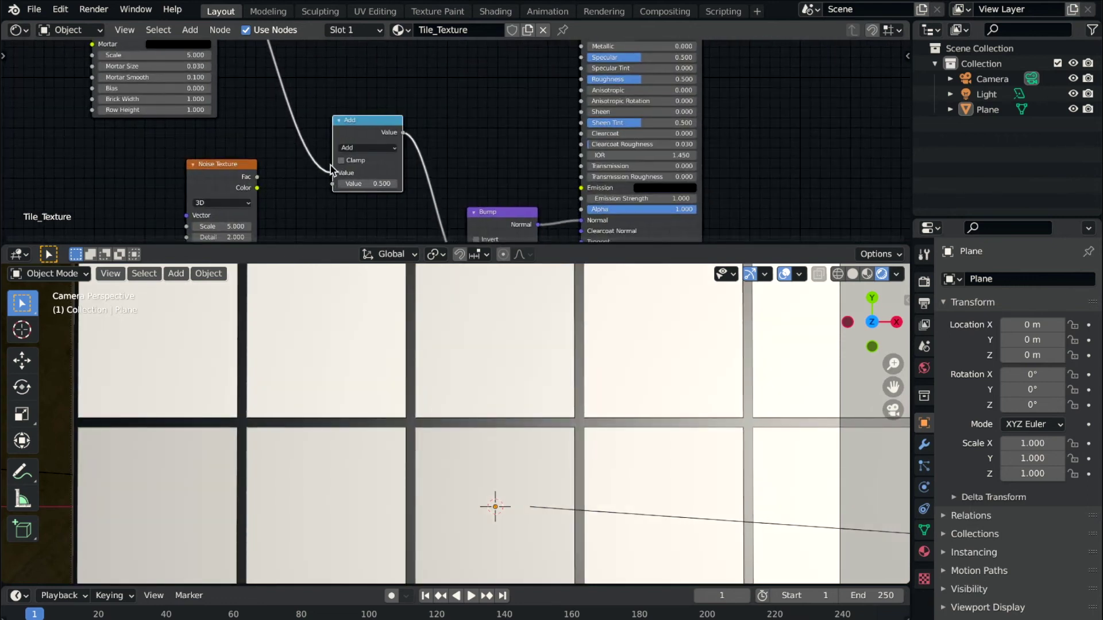
mouse_move(219, 181)
left_mouse_down()
mouse_move(179, 197)
mouse_move(195, 222)
left_mouse_up()
left_click(357, 148)
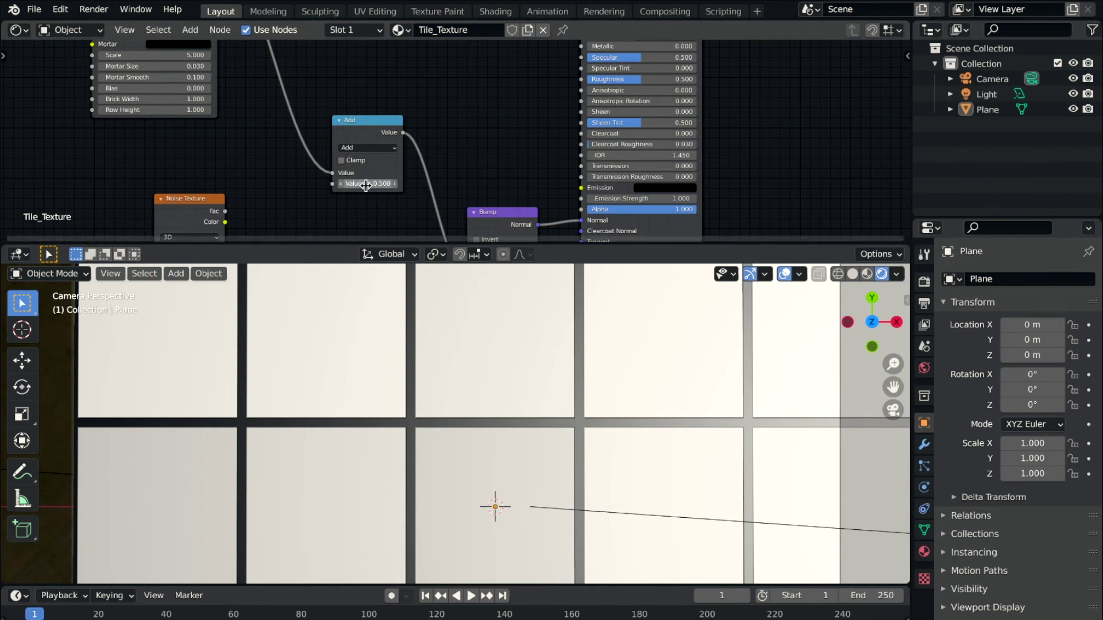
Set the Math node's operation to Multiply.
mouse_move(370, 165)
middle_mouse_down()
mouse_move(422, 177)
mouse_move(409, 157)
middle_mouse_up()
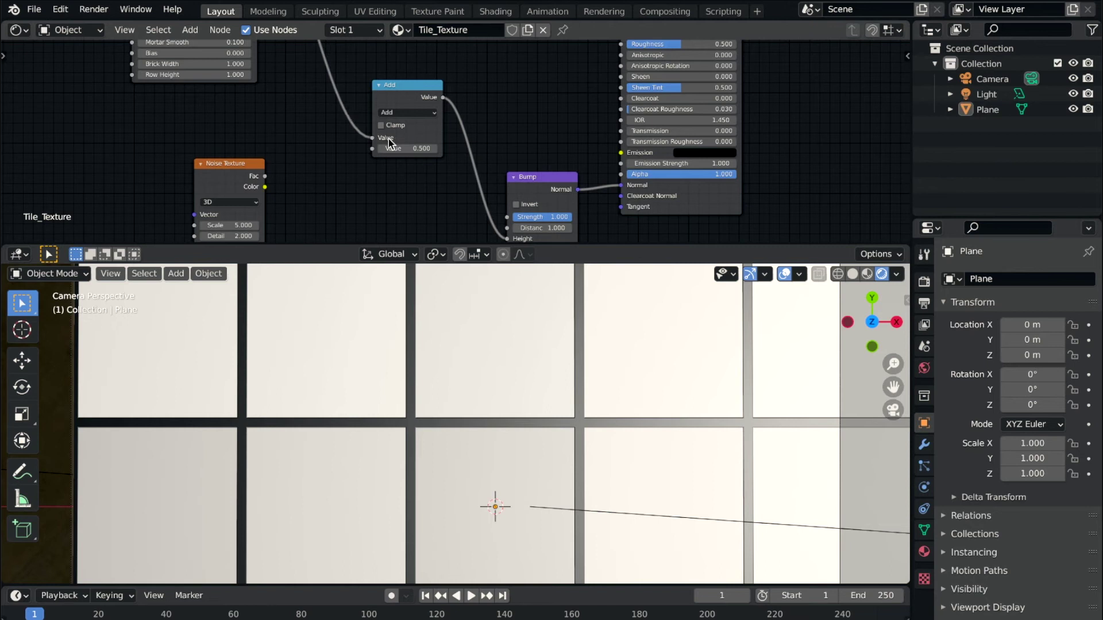
left_click(399, 113)
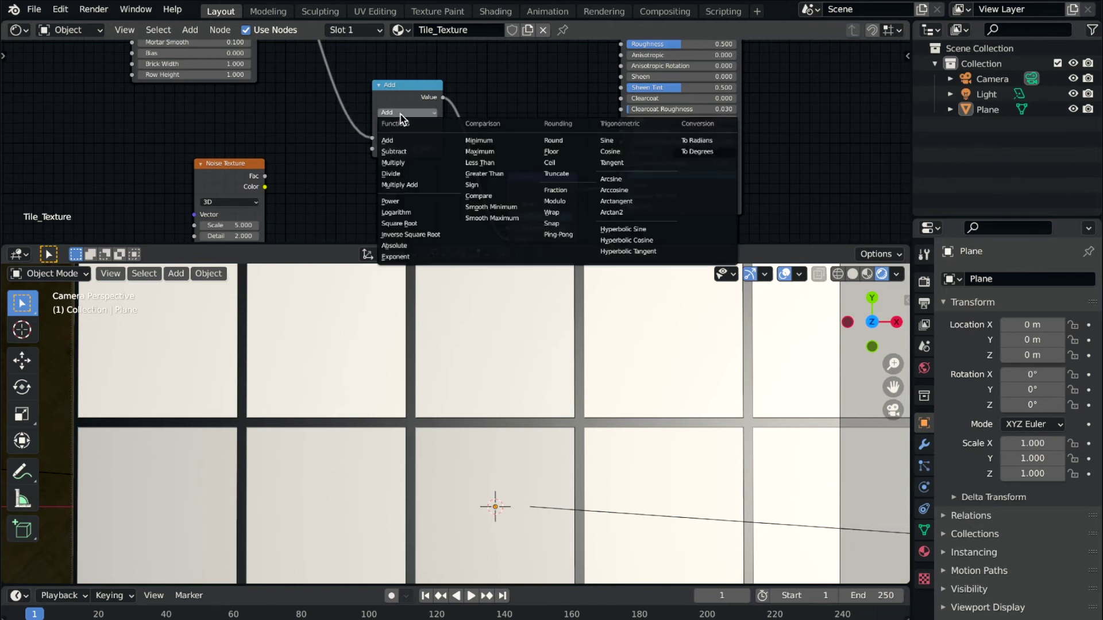
left_click(403, 164)
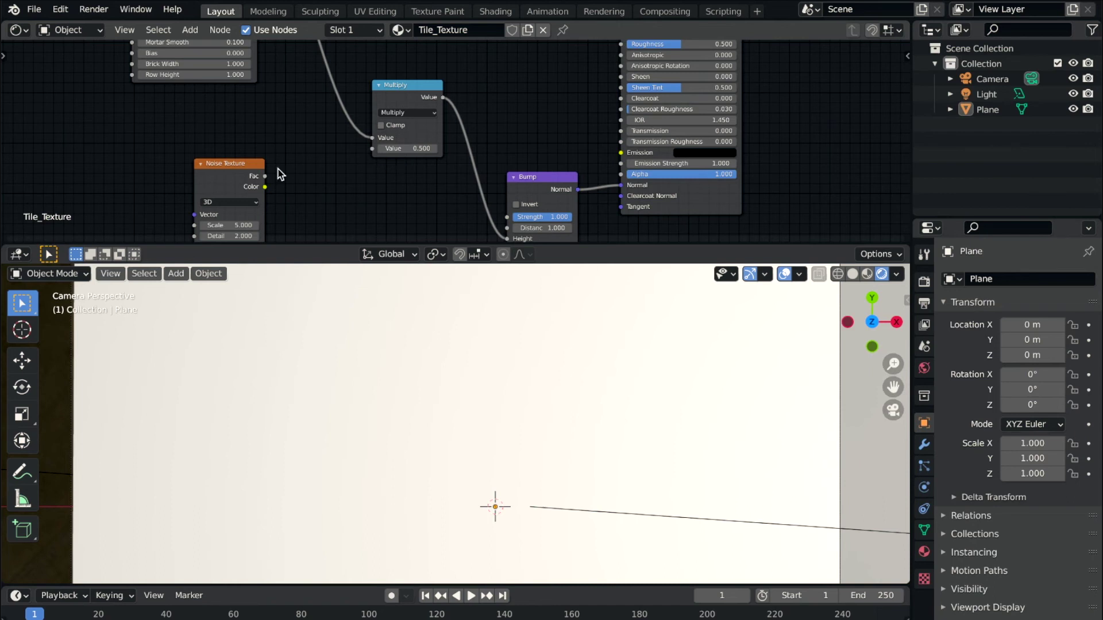
Connect Noise Texture Fac to the Multiply node's second Value, then nudge Noise slightly left.
middle_click_drag(235, 150, 268, 124)
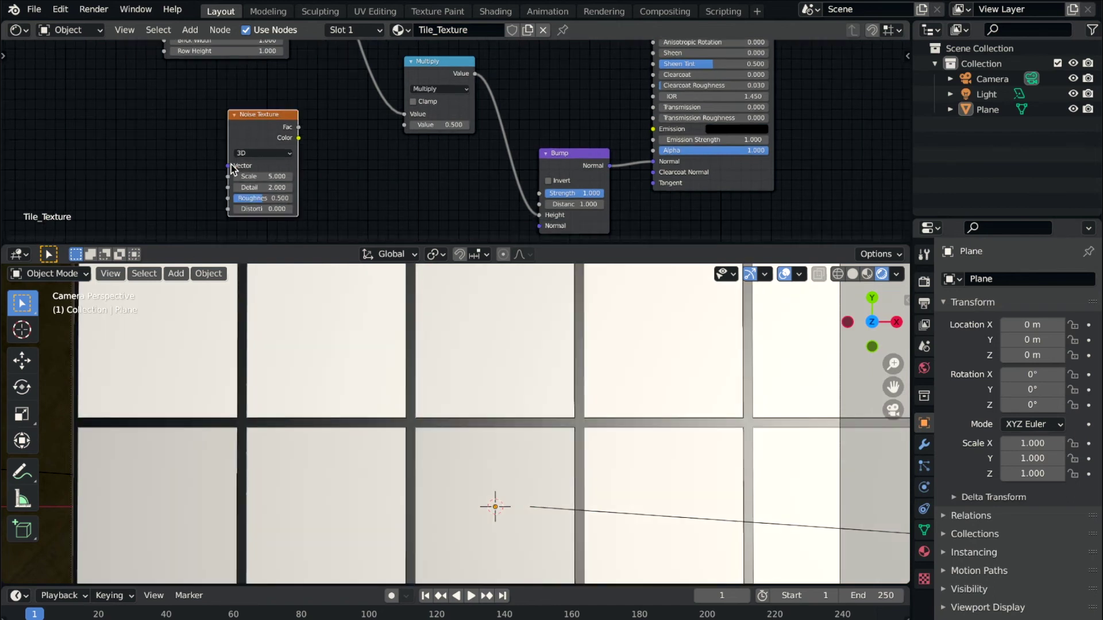
mouse_move(297, 126)
left_mouse_down()
mouse_move(383, 113)
mouse_move(406, 125)
left_mouse_up()
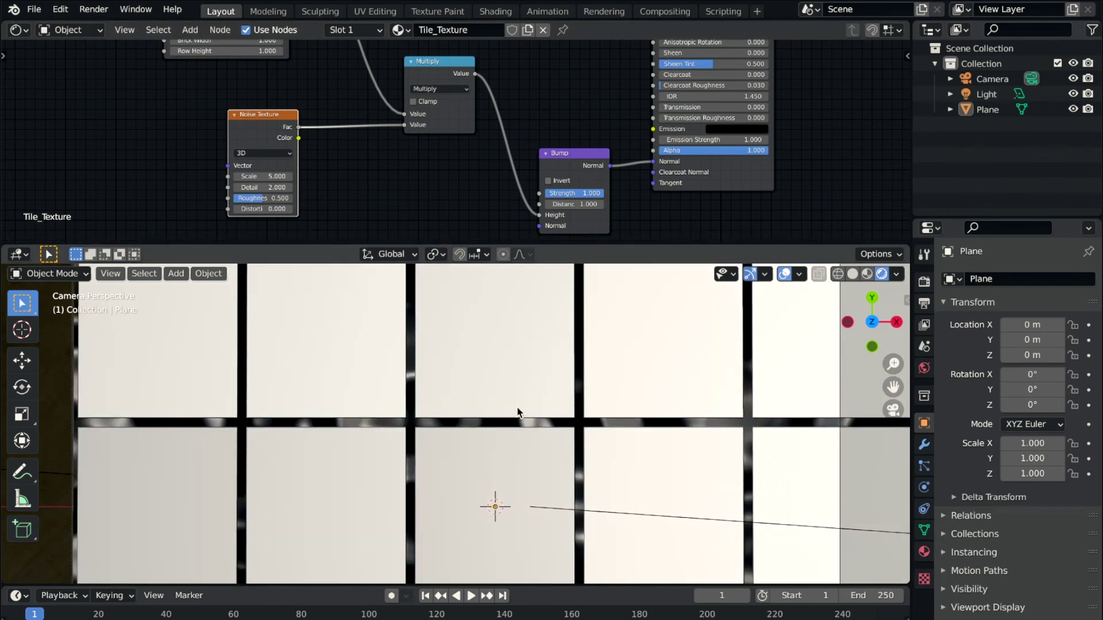
middle_click_drag(426, 141, 296, 48)
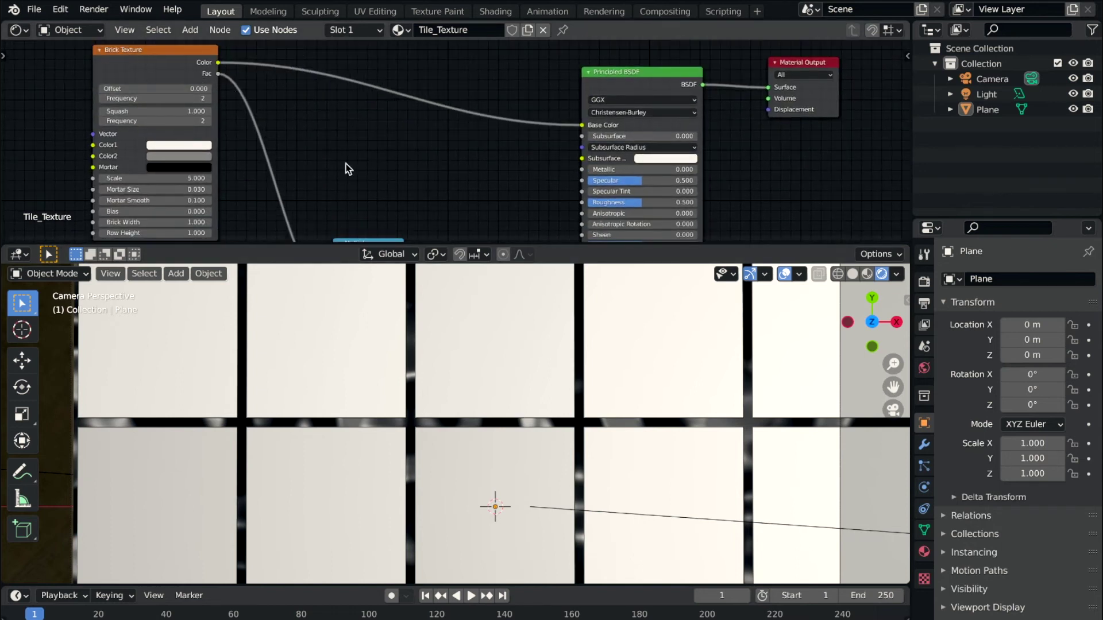
scroll(345, 163, "down", 5)
scroll(346, 163, "down", 4, "shift")
scroll(346, 164, "down", 1, "shift")
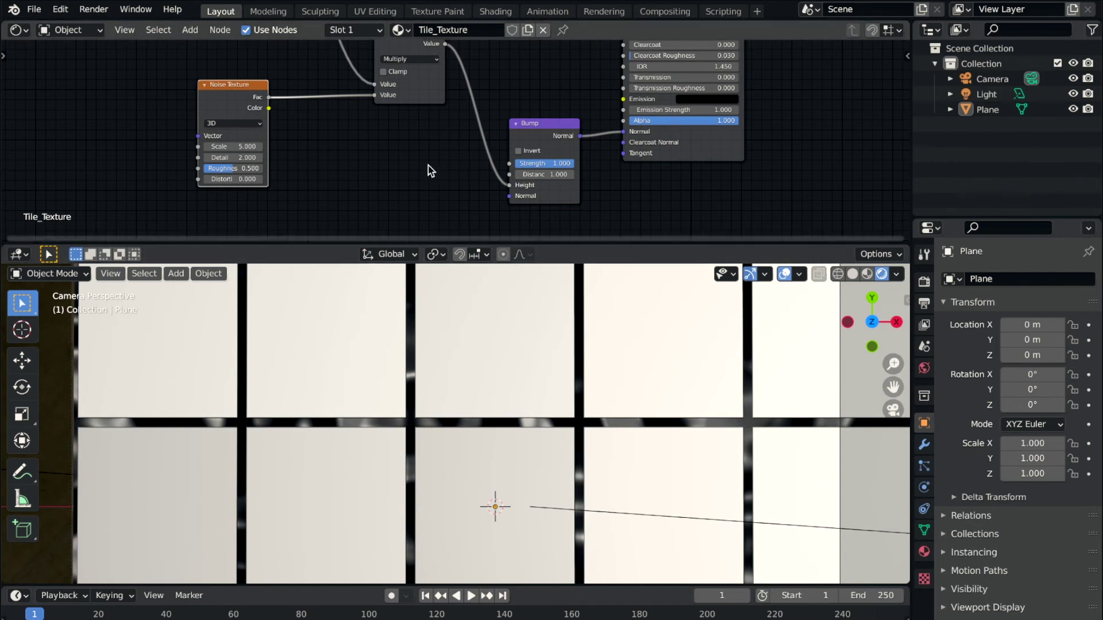
scroll(431, 167, "up", 2)
scroll(431, 167, "right", 2)
scroll(429, 169, "down", 1)
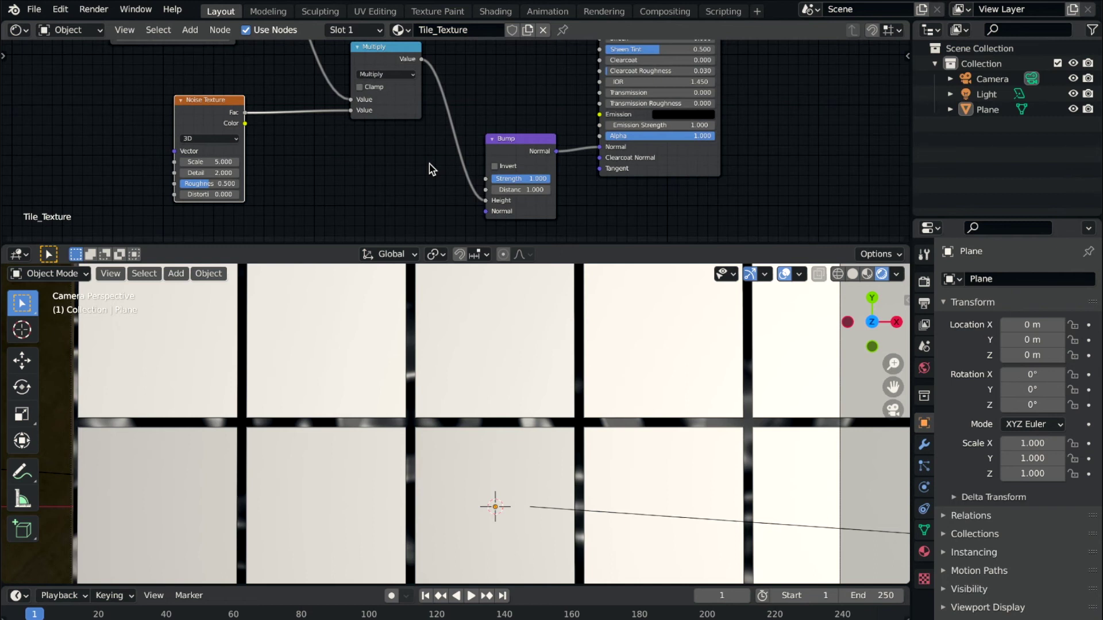
left_click_drag(211, 100, 201, 98)
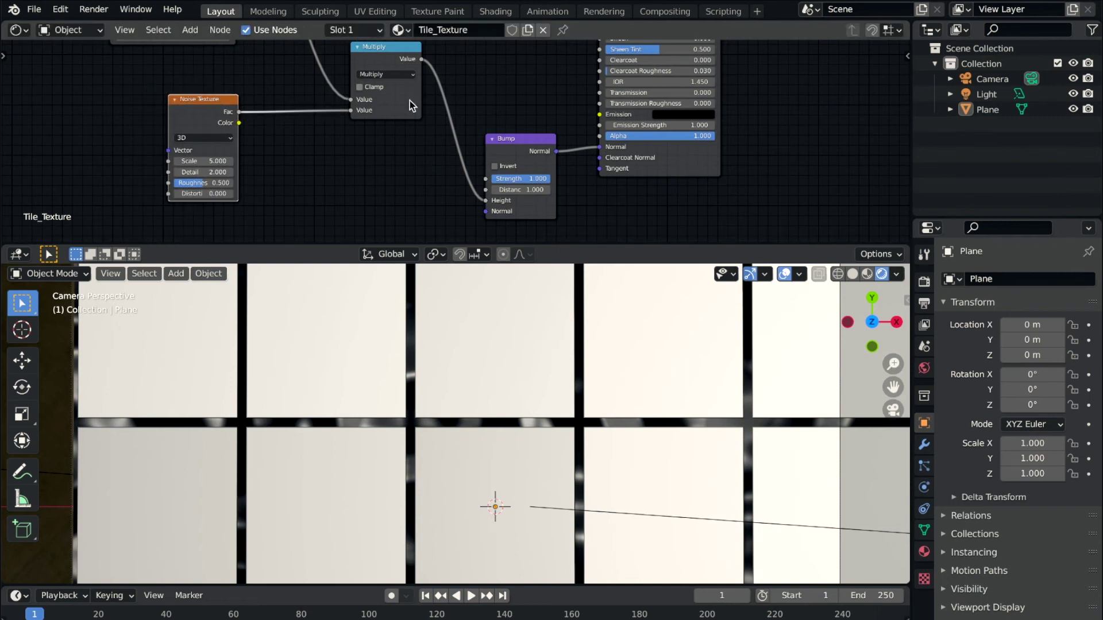
scroll(371, 82, "up", 2, "shift")
scroll(297, 73, "up", 2, "shift")
scroll(342, 166, "down", 1, "shift")
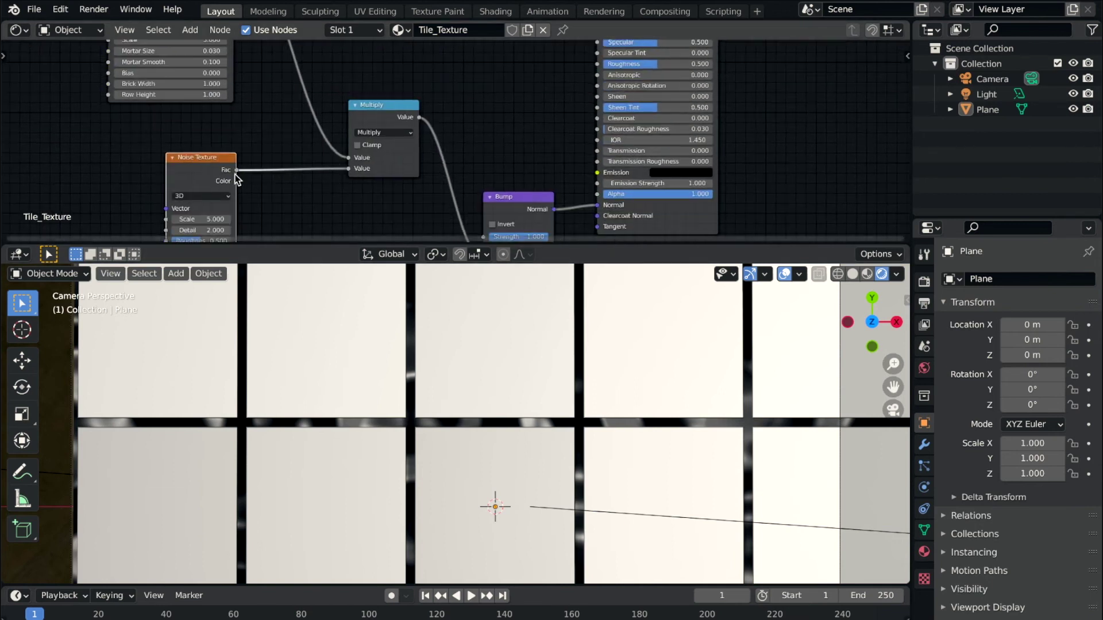
scroll(342, 167, "down", 1, "shift")
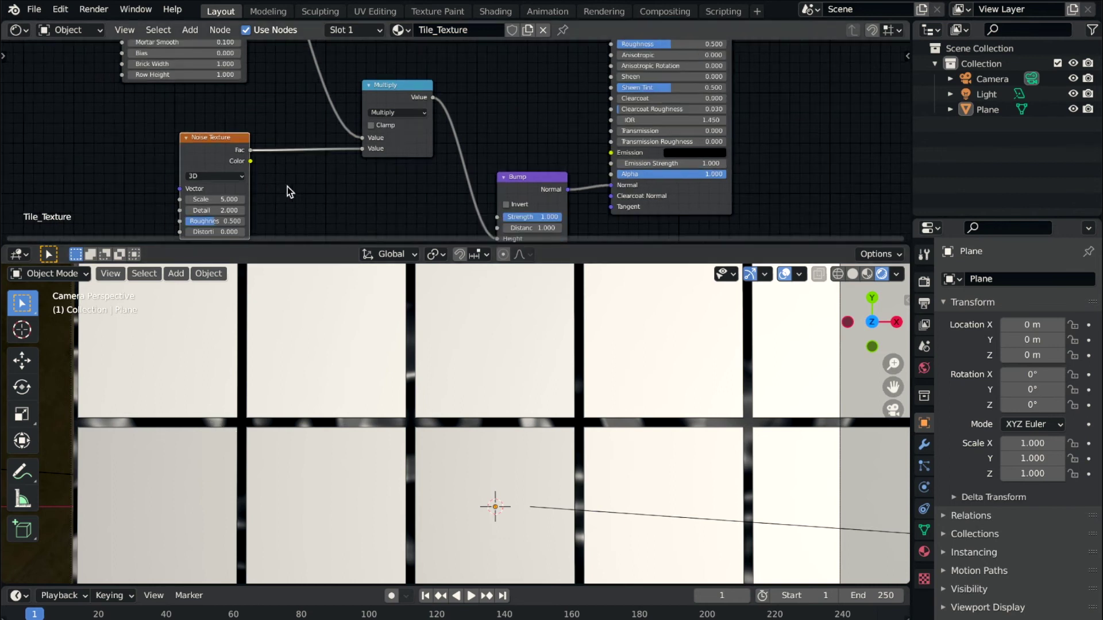
scroll(287, 187, "down", 3)
scroll(287, 187, "left", 2)
scroll(287, 187, "down", 1)
scroll(288, 186, "up", 3)
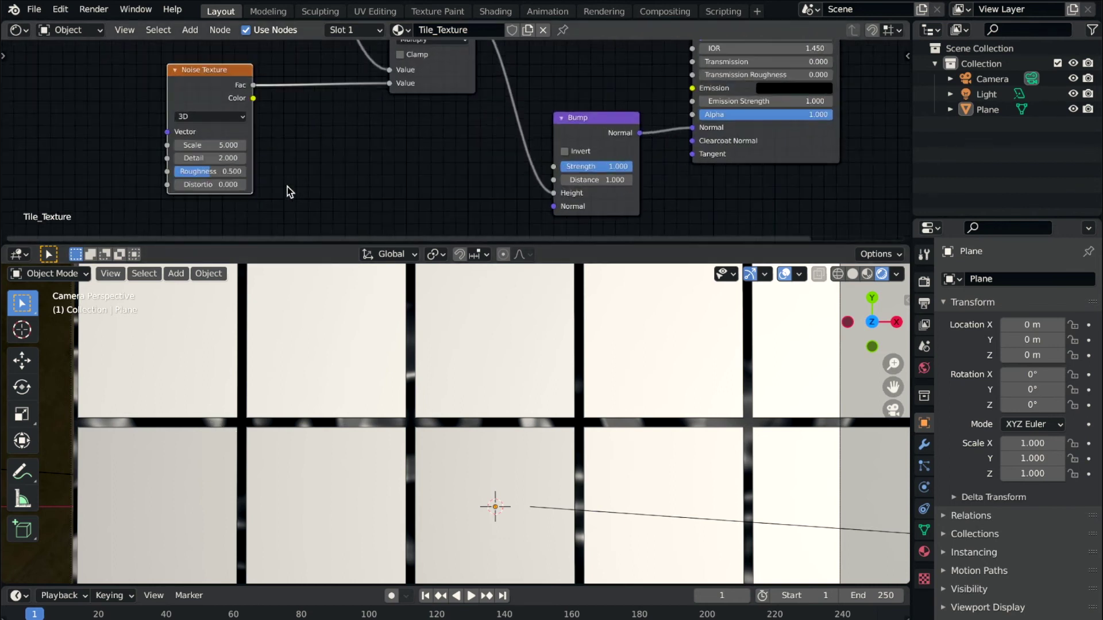
scroll(387, 173, "right", 2)
scroll(387, 173, "up", 1)
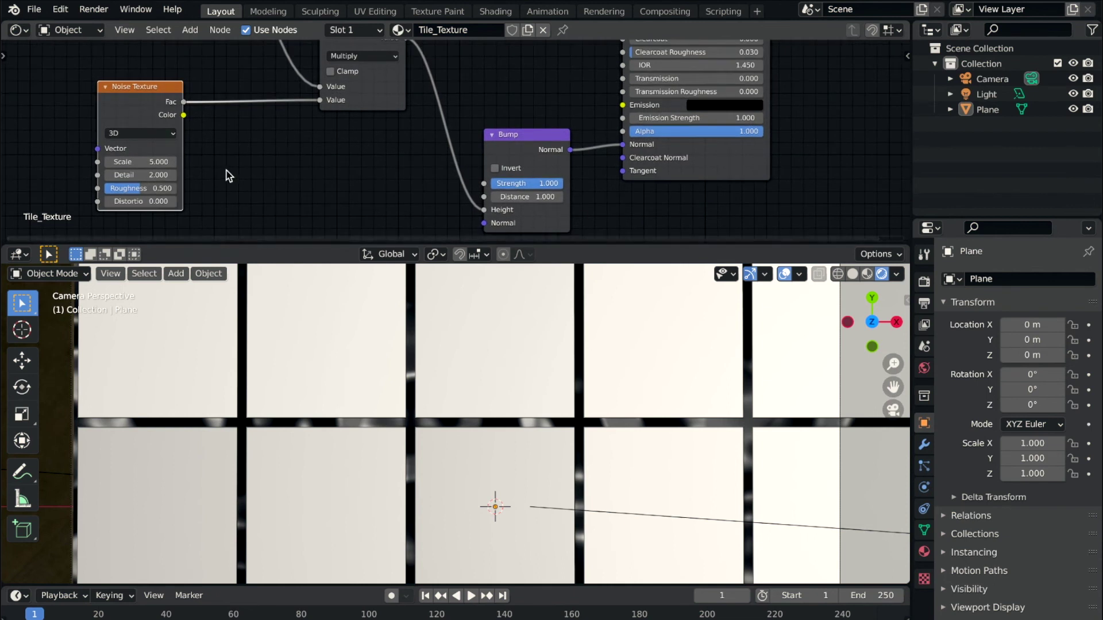
scroll(230, 176, "left", 2)
scroll(229, 177, "down", 1)
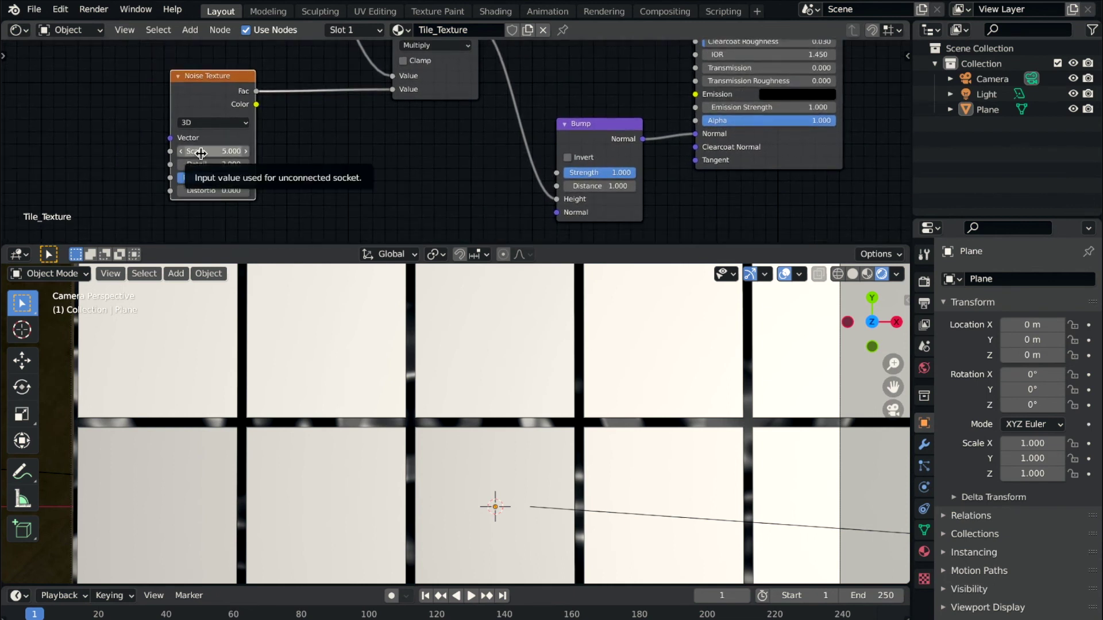
Give the Noise Texture Scale 200, Detail 10 and Distortion 0.5.
left_click(200, 152)
type("200")
key("Return")
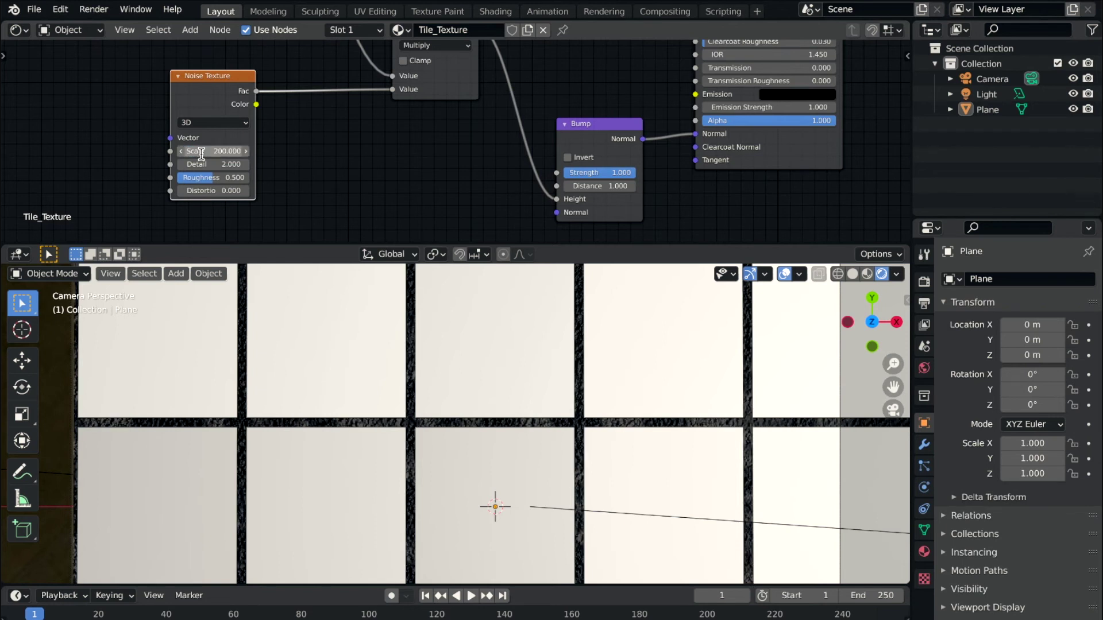
scroll(448, 449, "up", 4)
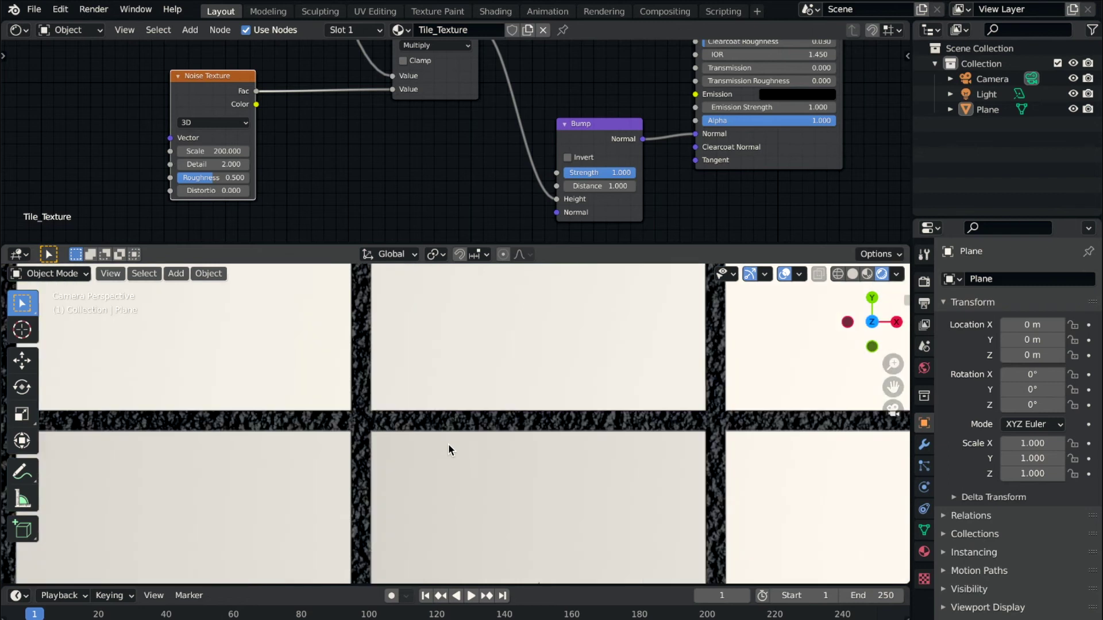
scroll(448, 444, "up", 1)
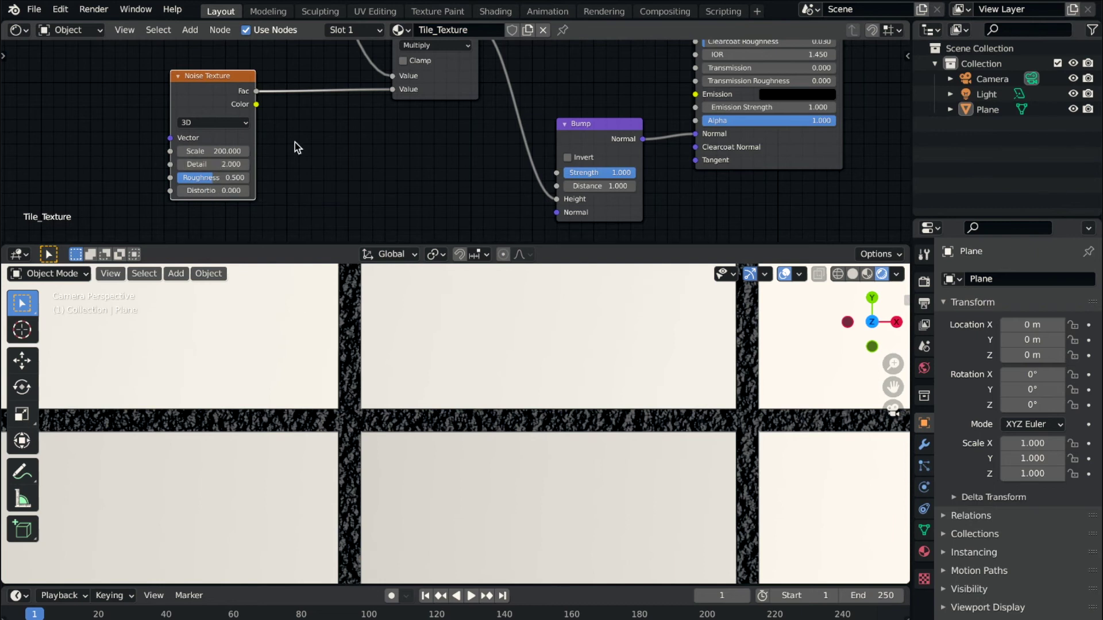
left_click(233, 164)
type("10")
key("Return")
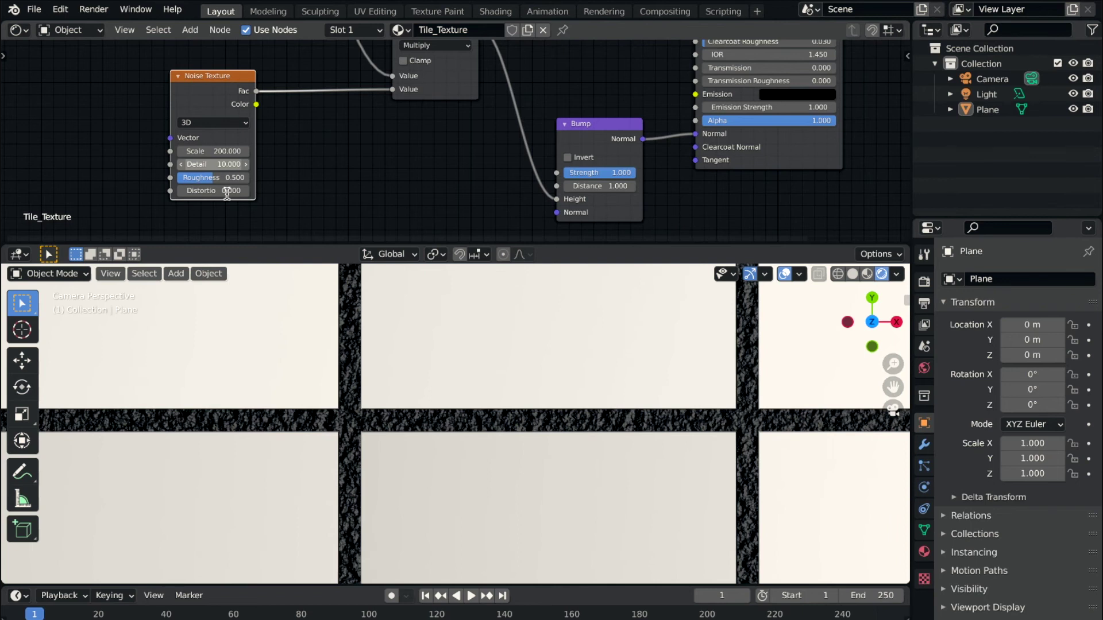
left_click(226, 191)
type("0.500")
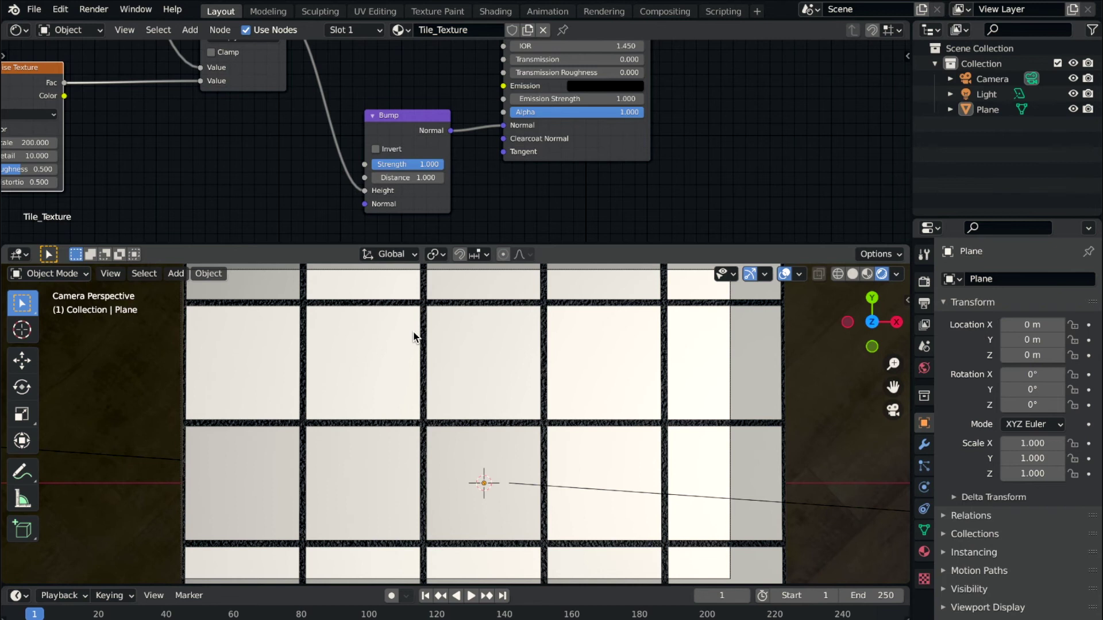
scroll(415, 337, "up", 1)
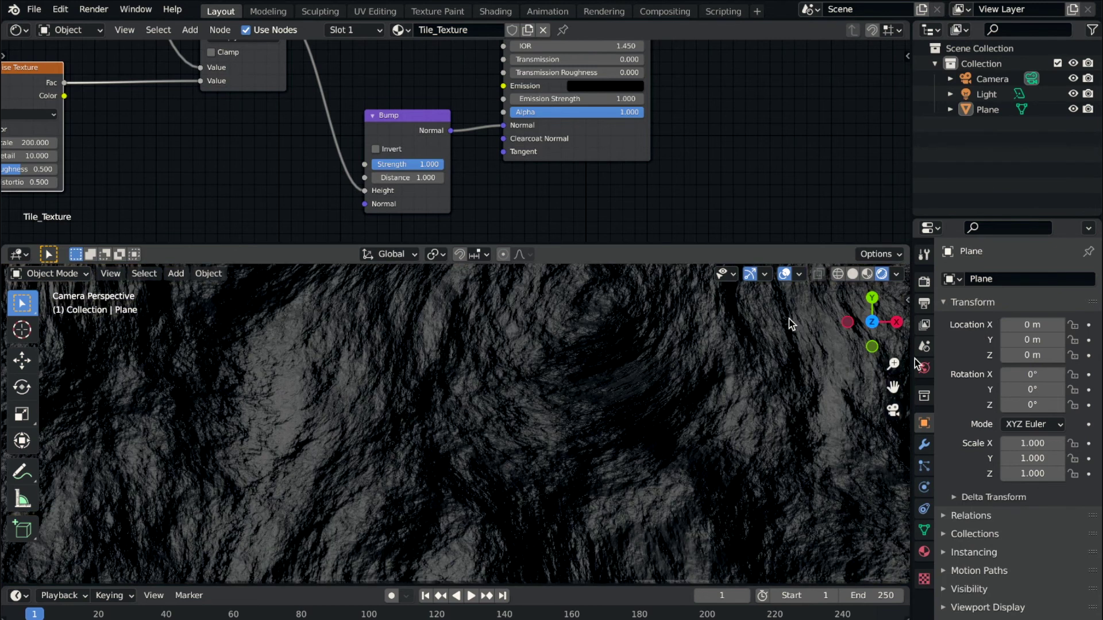
Toggle the camera view off and back on, then select the tiled plane.
left_click(893, 413)
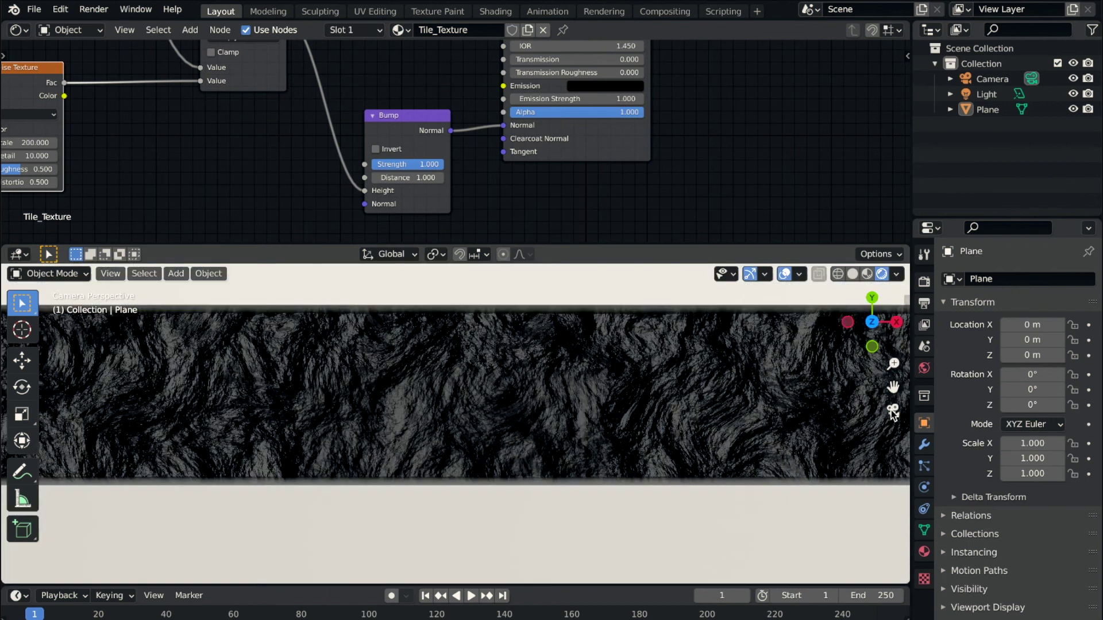
left_click(893, 414)
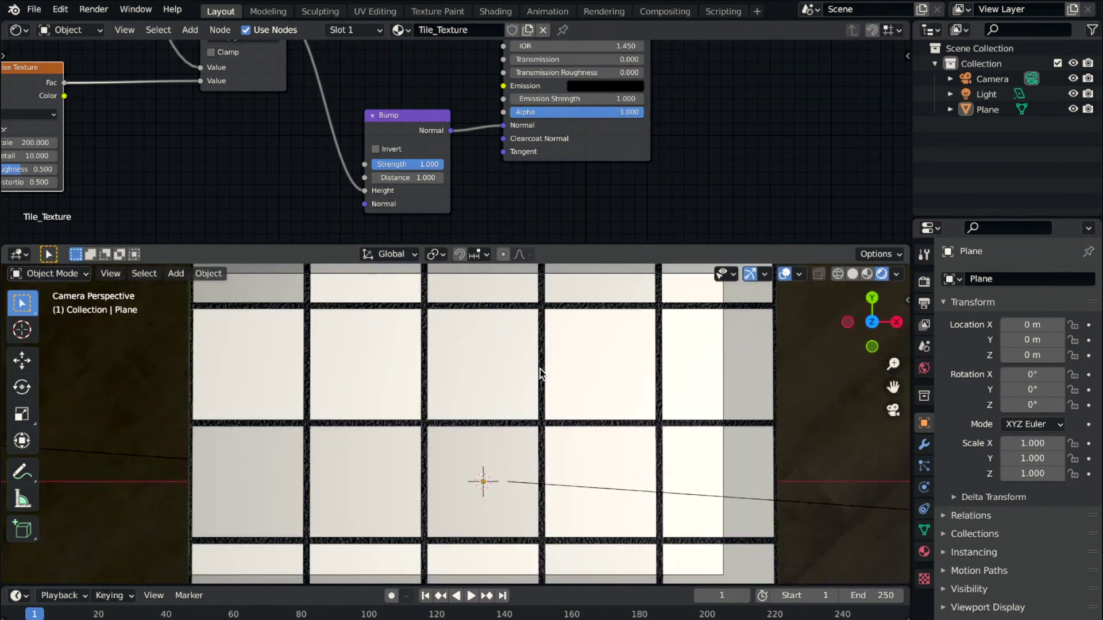
left_click(539, 301)
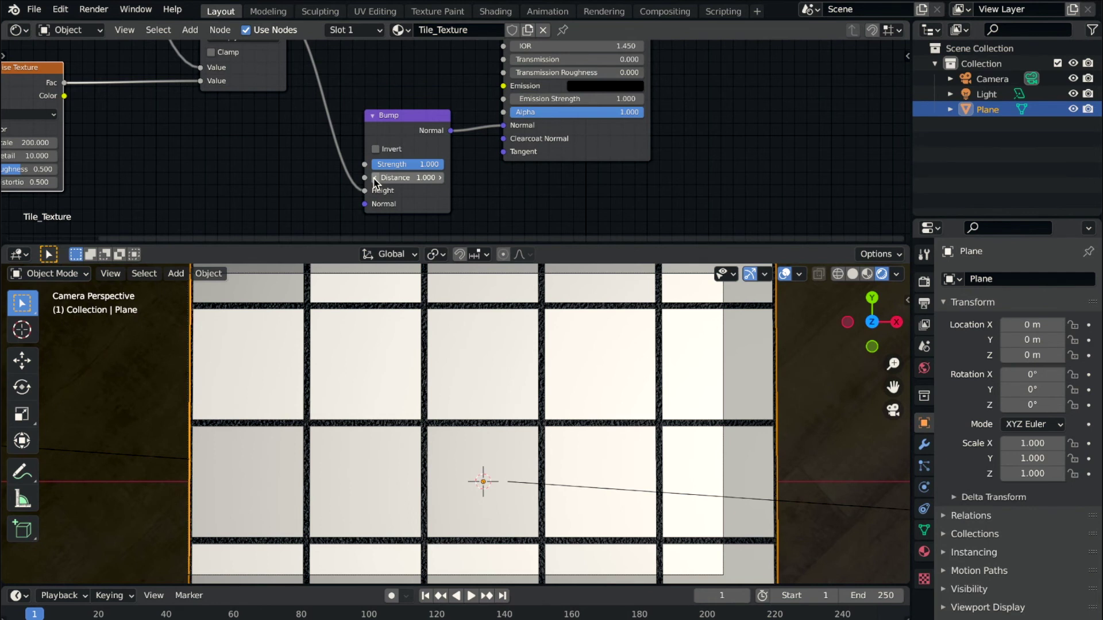
Set the Bump Strength to 0.192, then select the Bump node's Distance value.
left_click(404, 163)
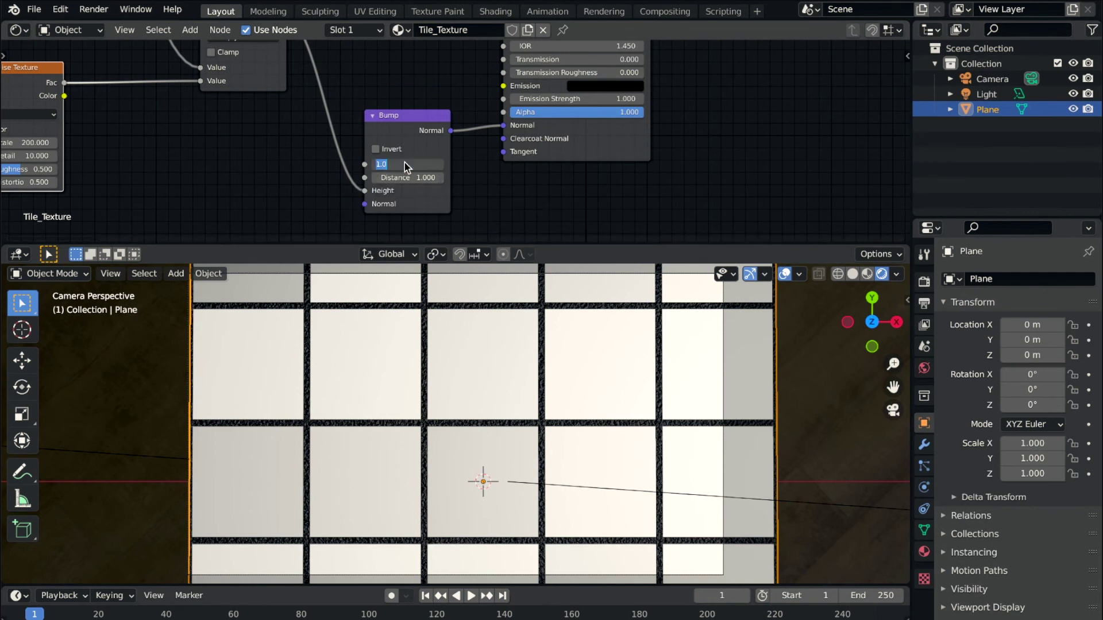
type(".192")
key("Return")
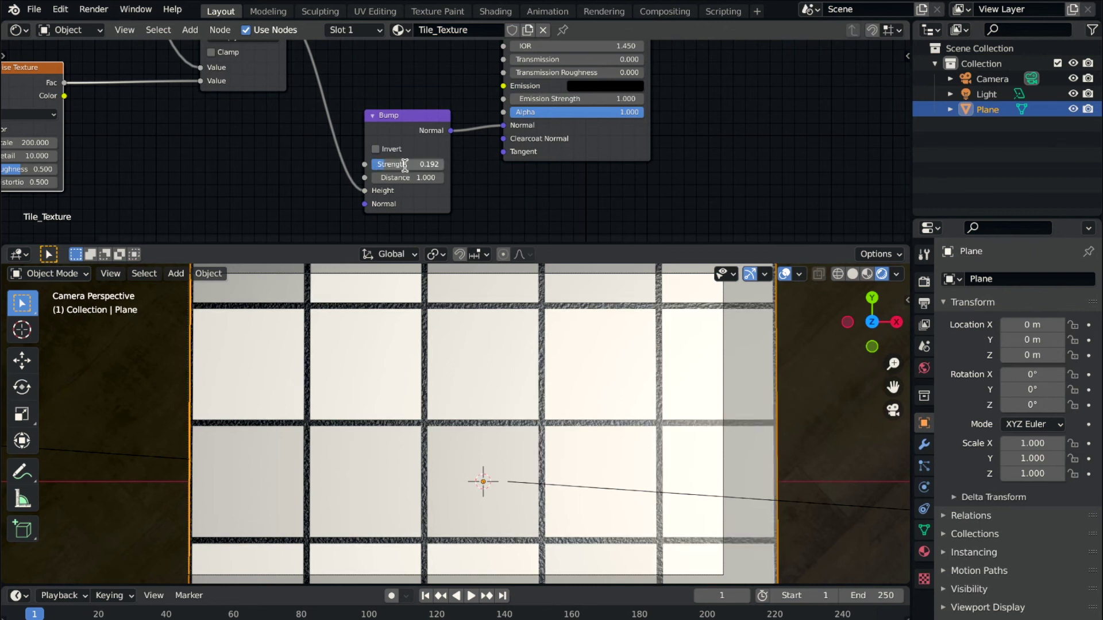
left_click(408, 176)
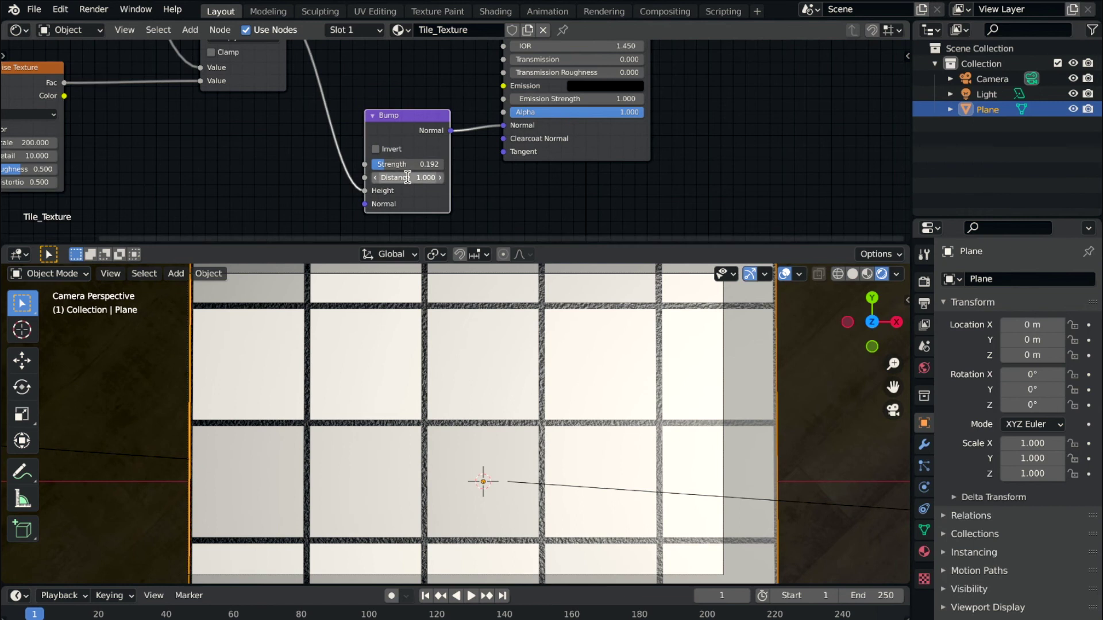
left_click(407, 177)
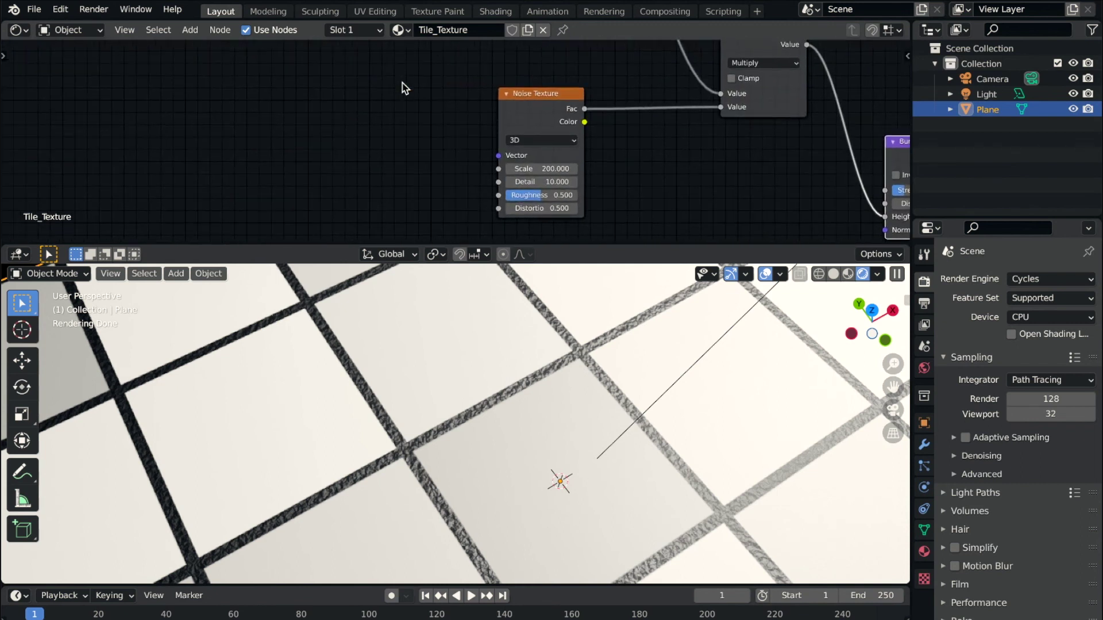
Place a Texture Coordinate node left of Noise Texture and link Object to its Vector input.
key("shift+a")
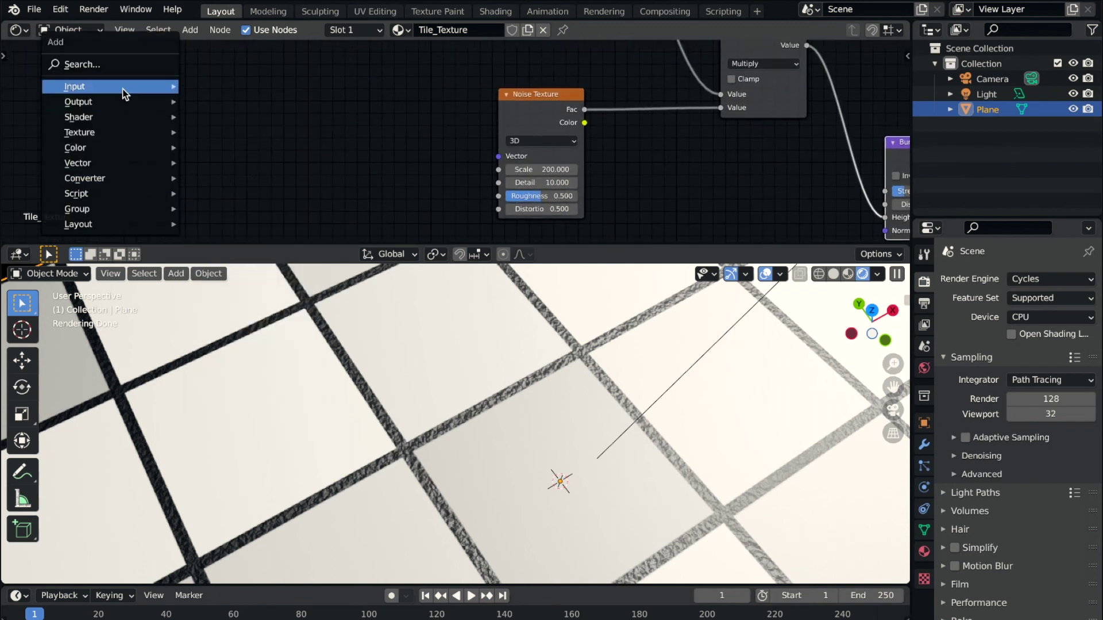
mouse_move(75, 86)
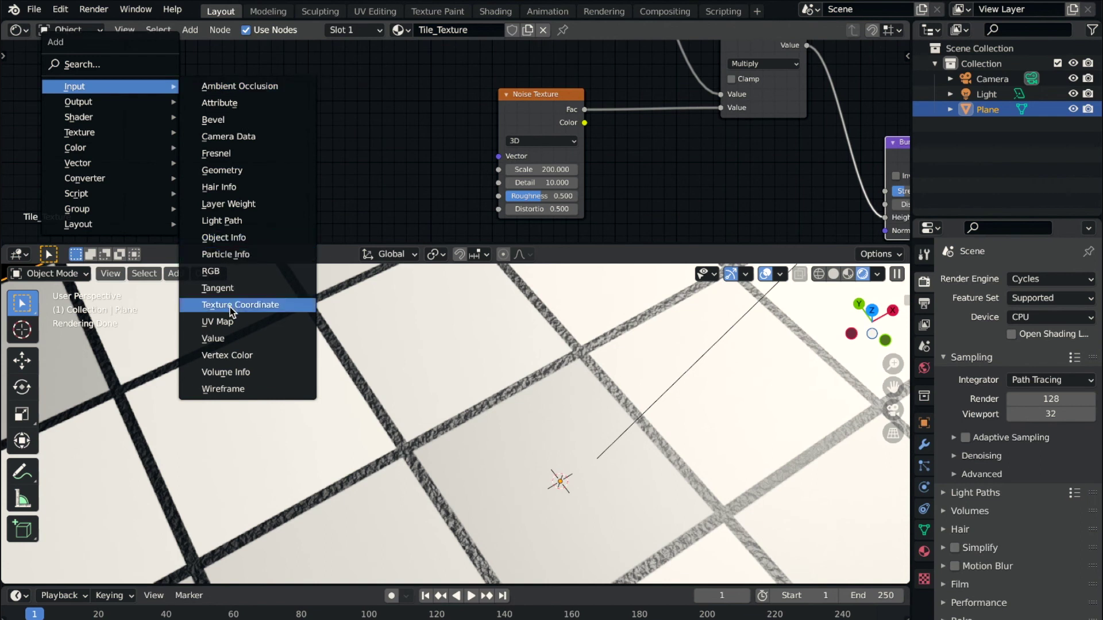
left_click(230, 307)
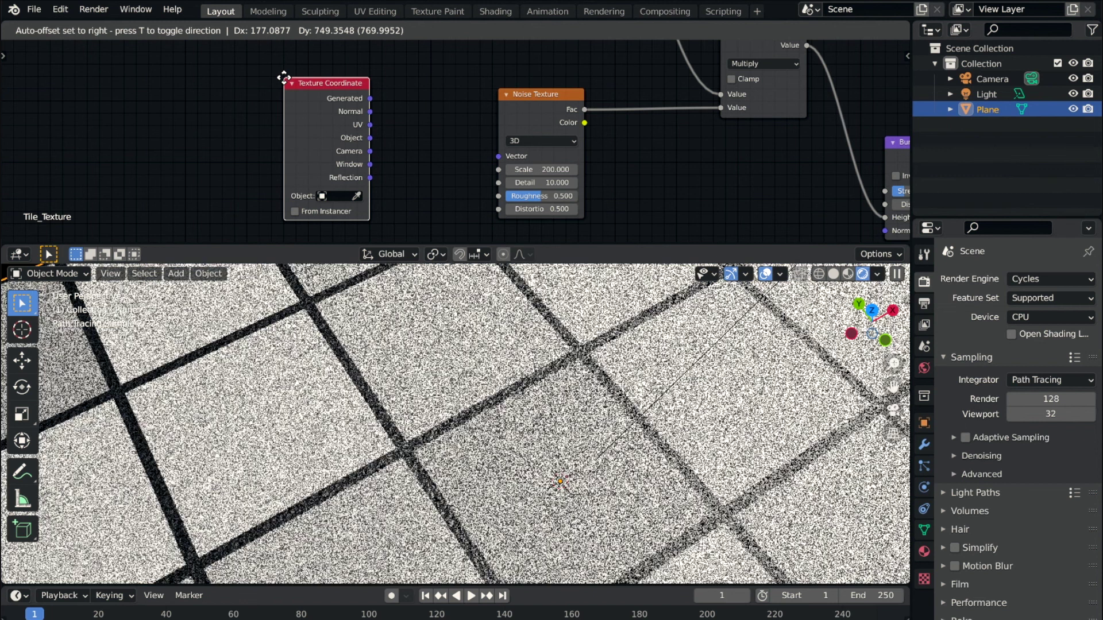
left_click(284, 77)
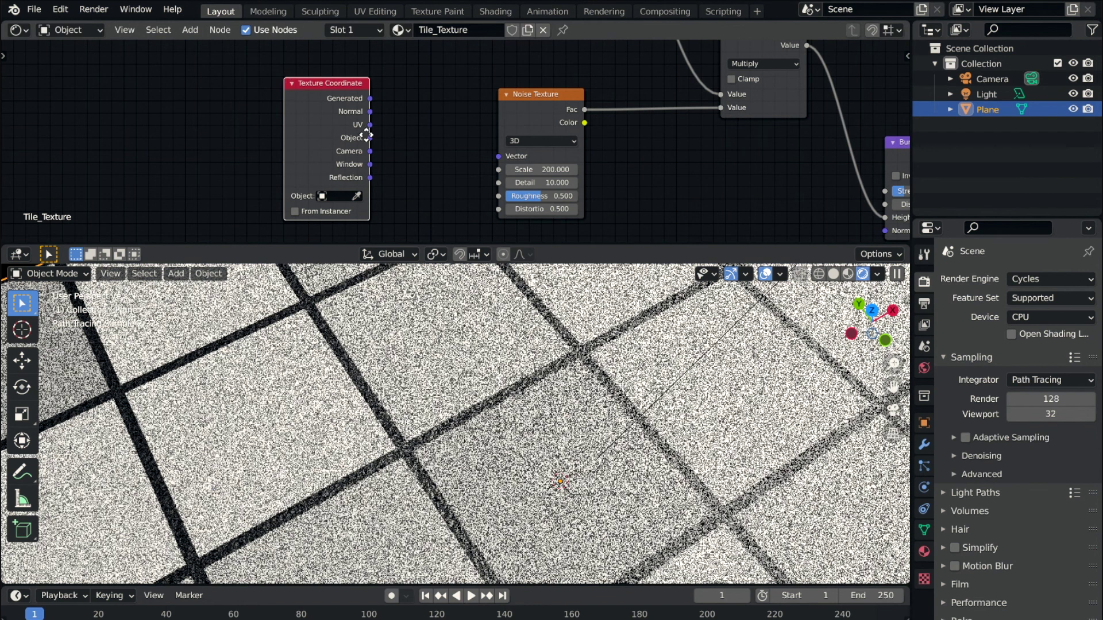
left_click_drag(370, 138, 456, 131)
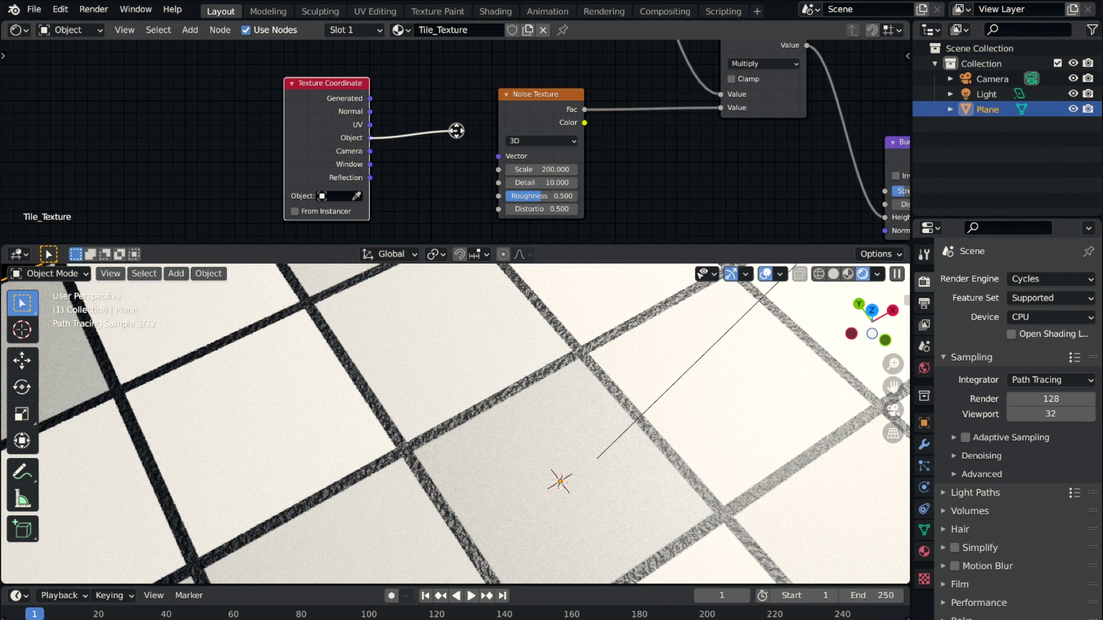
left_click_drag(456, 131, 501, 161)
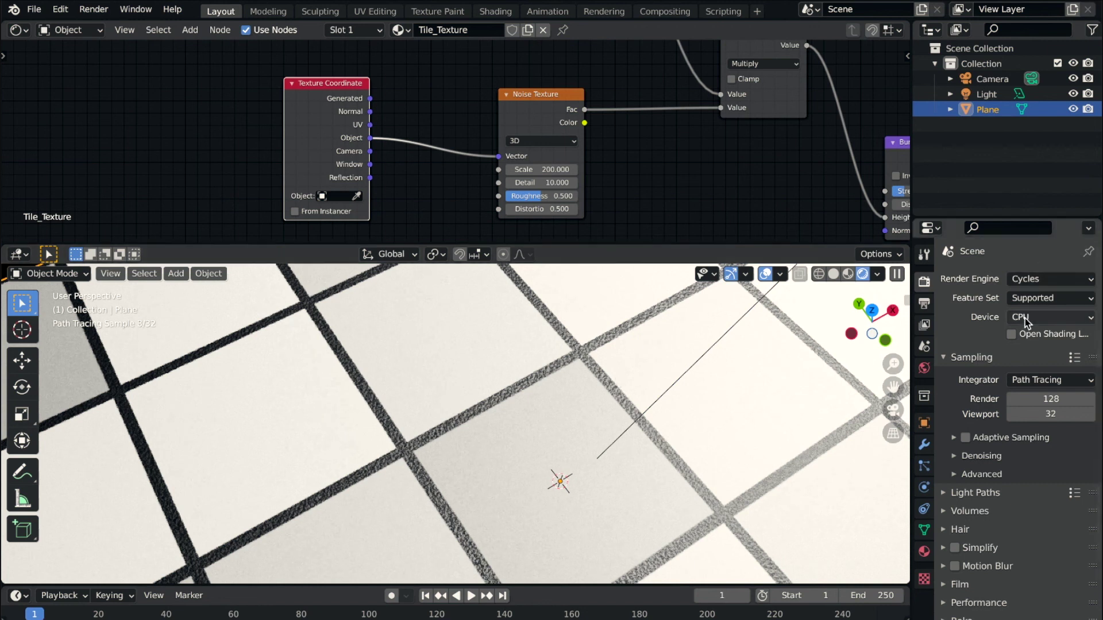
Set the Cycles render samples to 512, leaving viewport samples at 32.
left_click(1048, 399)
type("51")
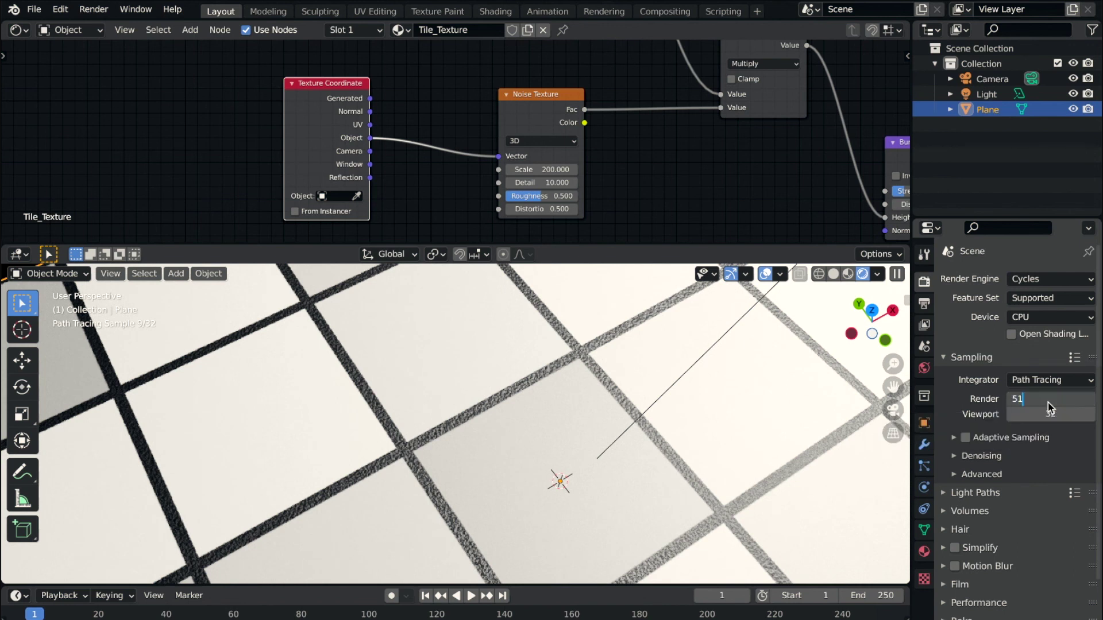
type("2")
key("Return")
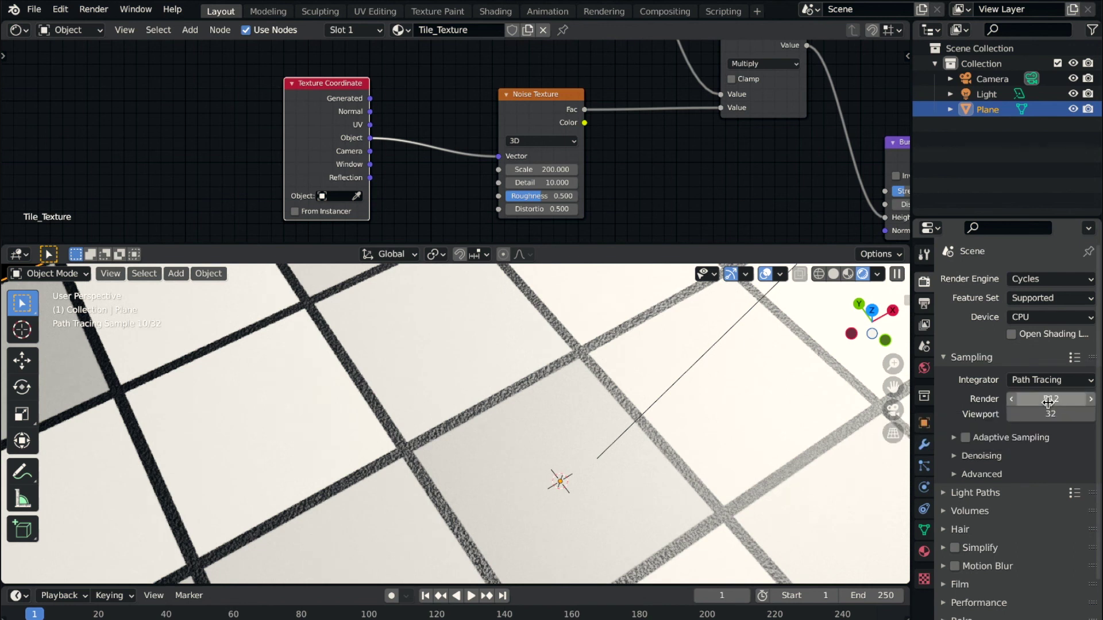